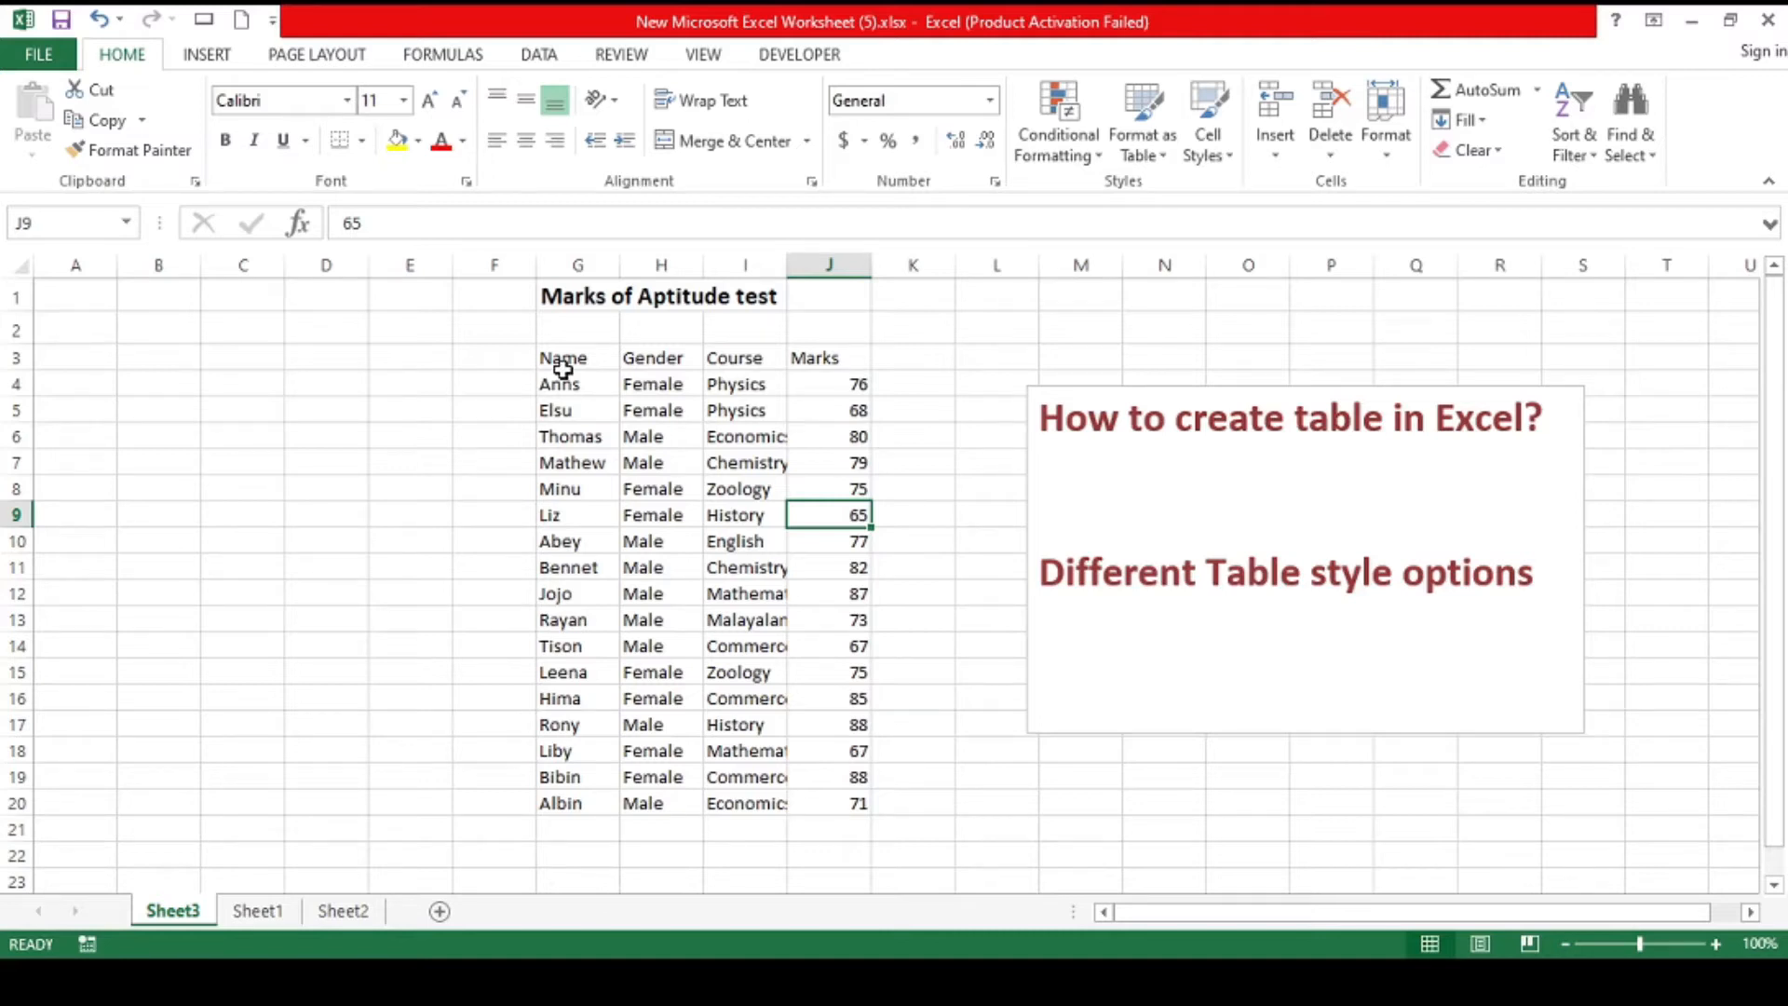
left_click_drag(596, 366, 746, 583)
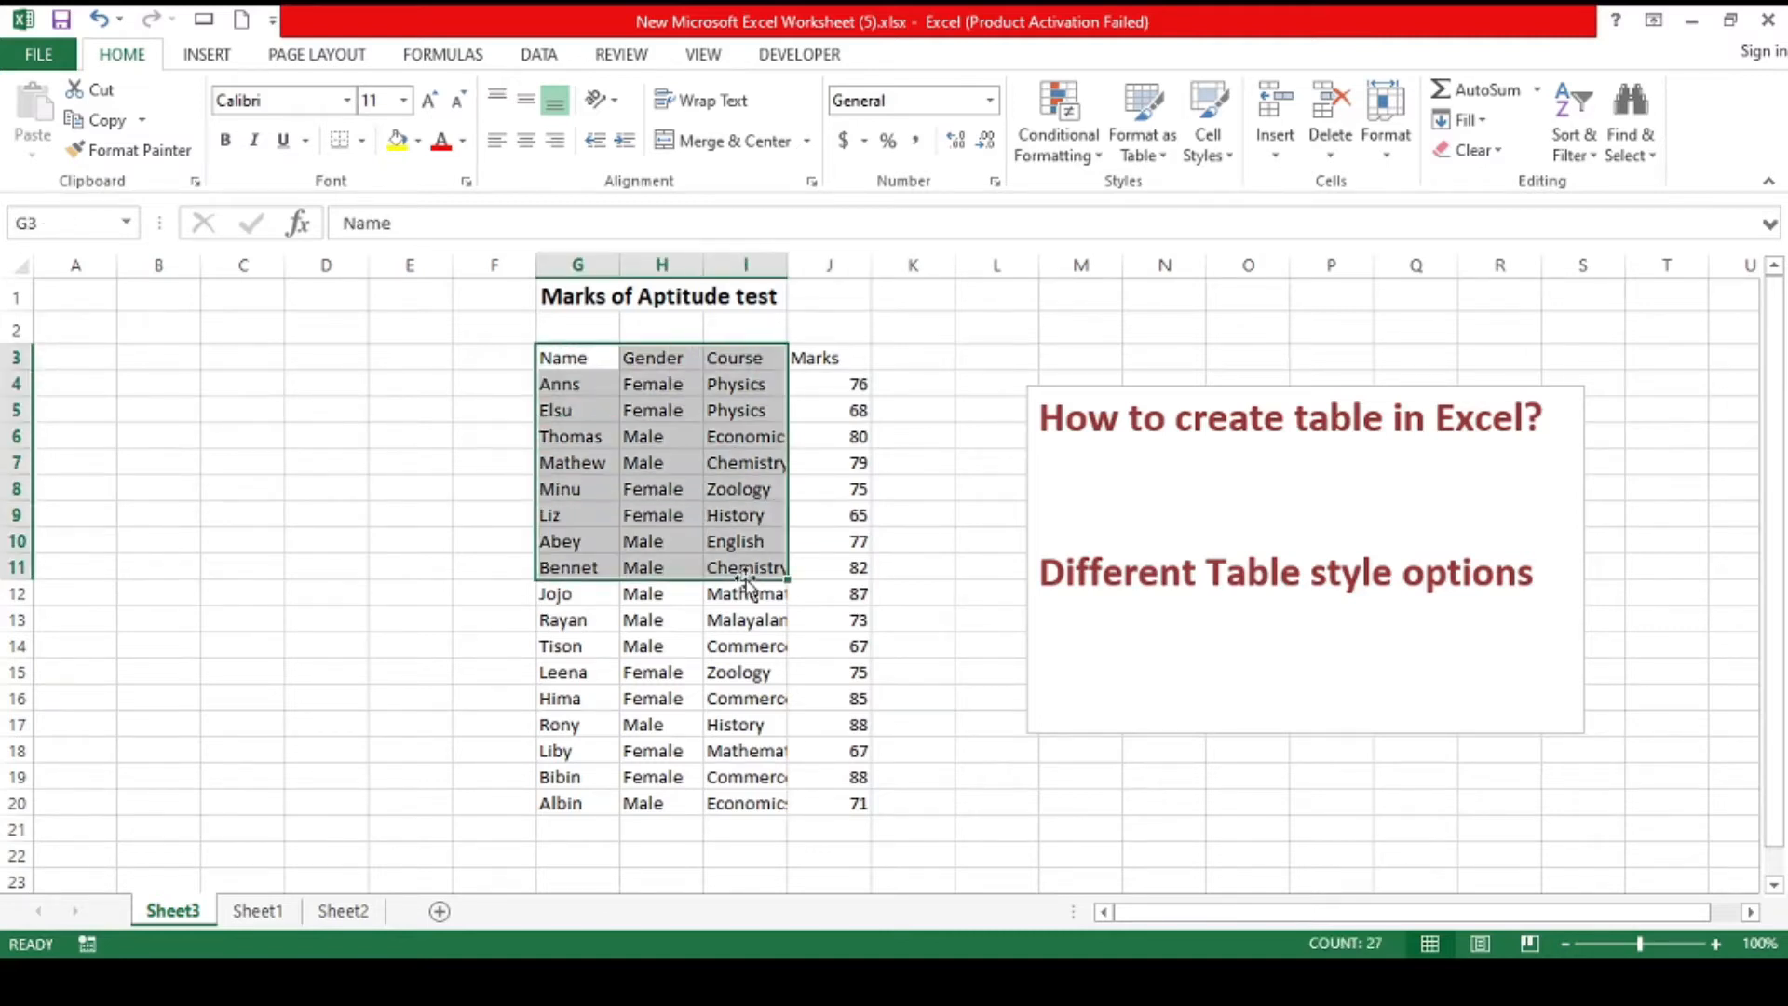
left_click(810, 563)
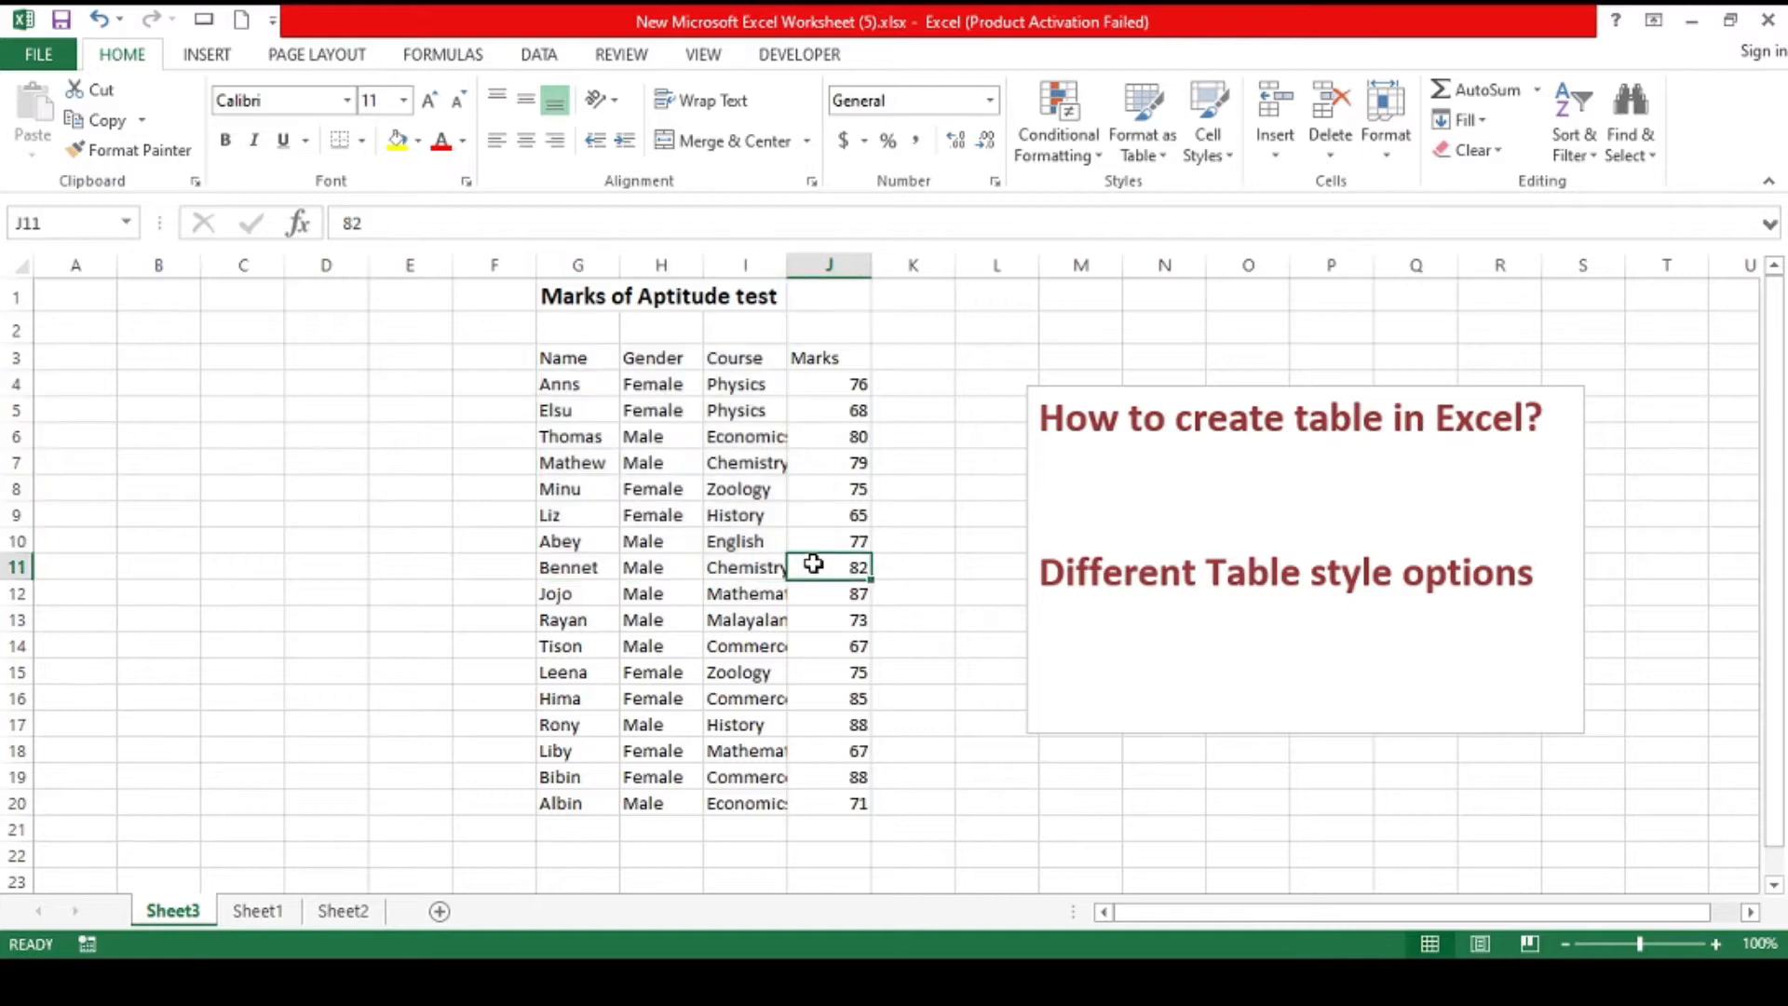
left_click(698, 463)
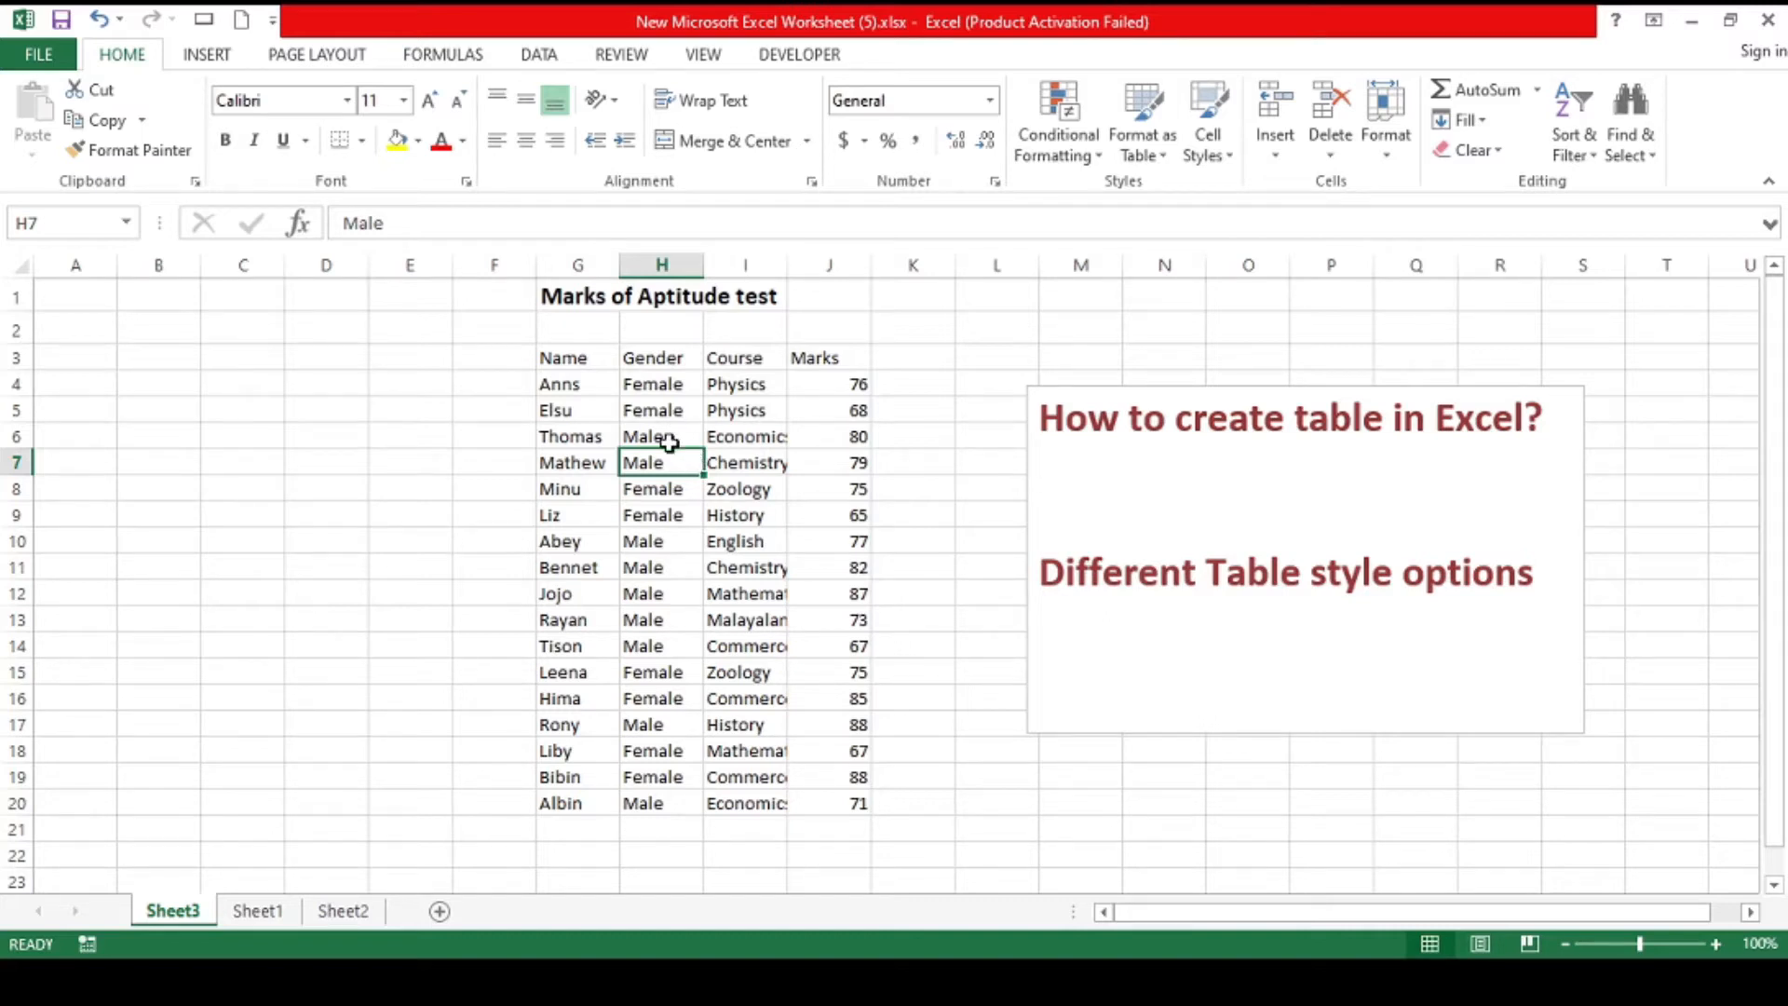
Step: Convert the marks data in G3:J20 into a table with headers, and undo the conversion
left_click(691, 411)
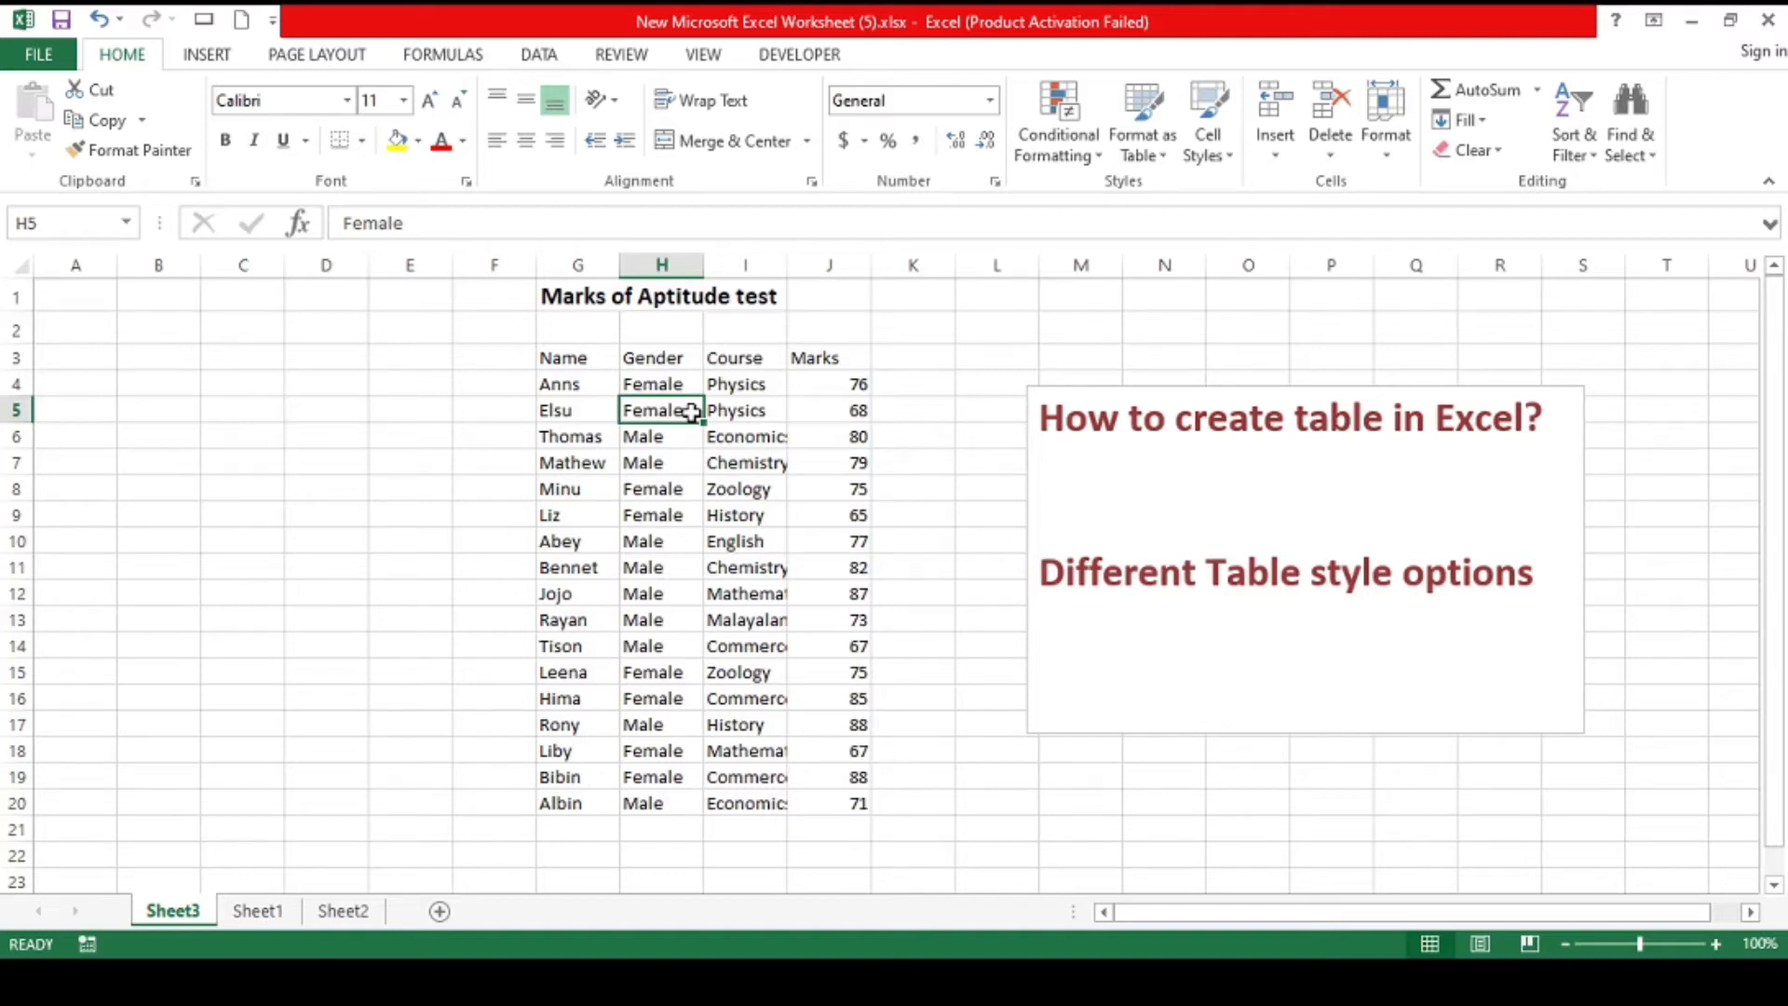
key("ctrl+t")
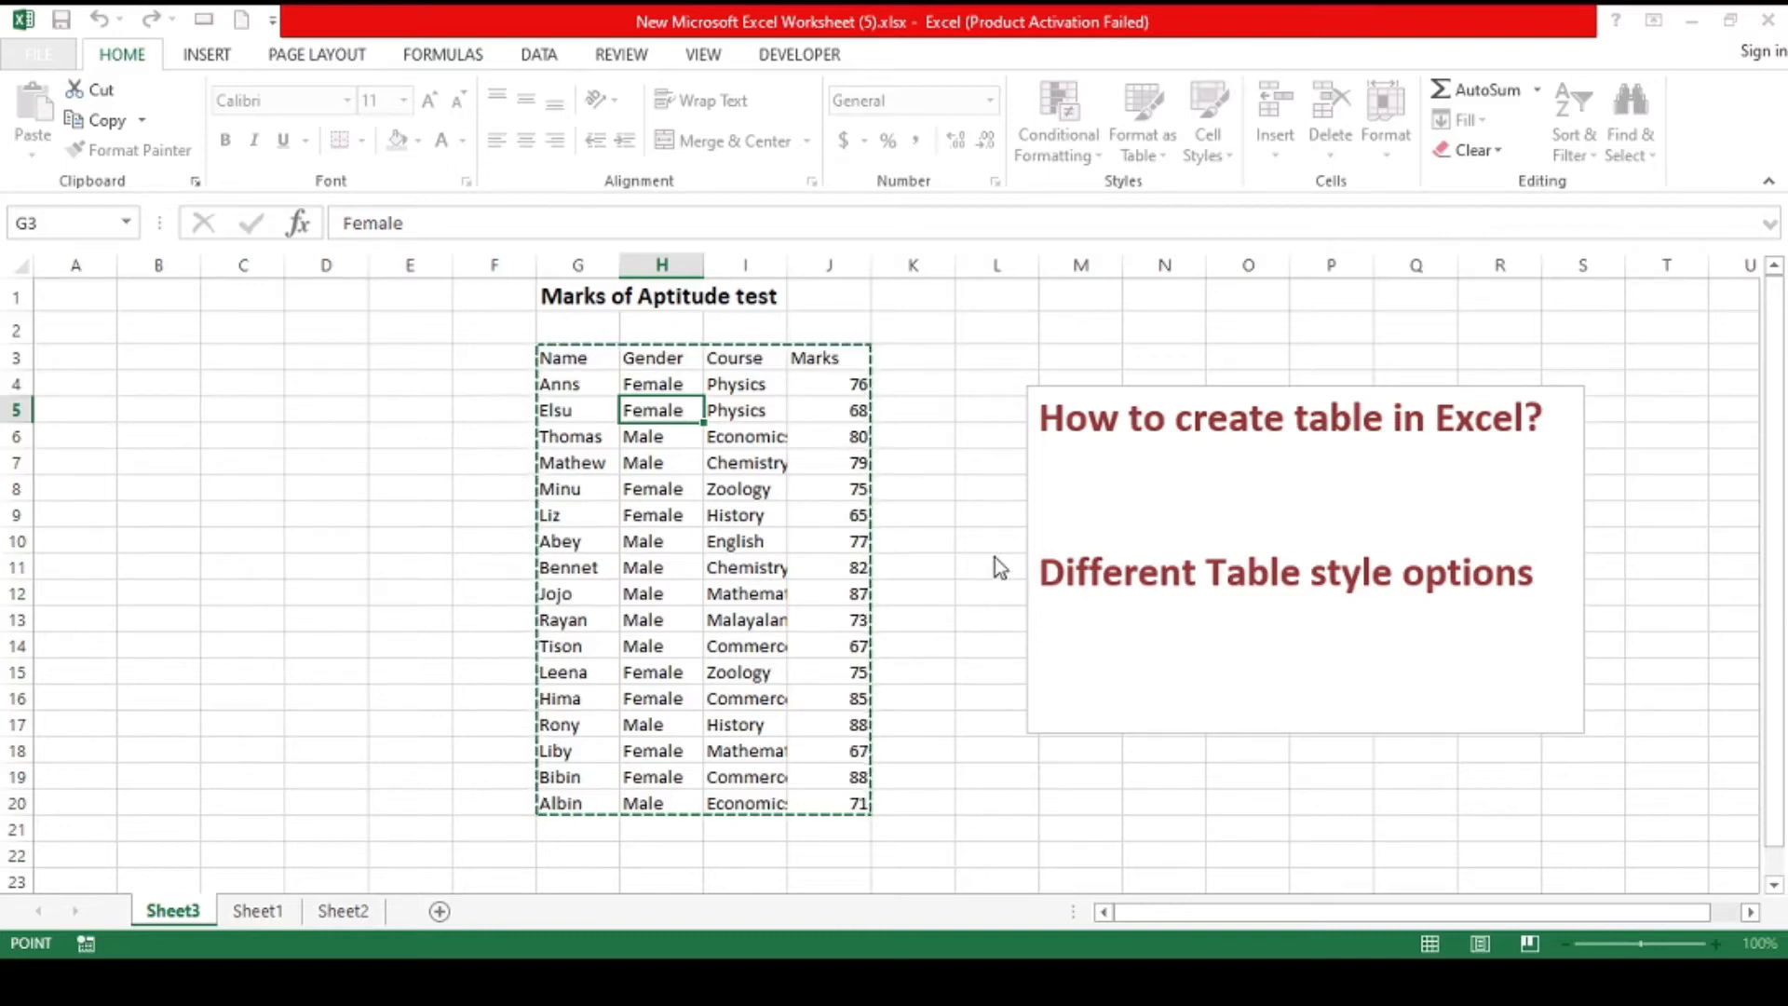
key("Escape")
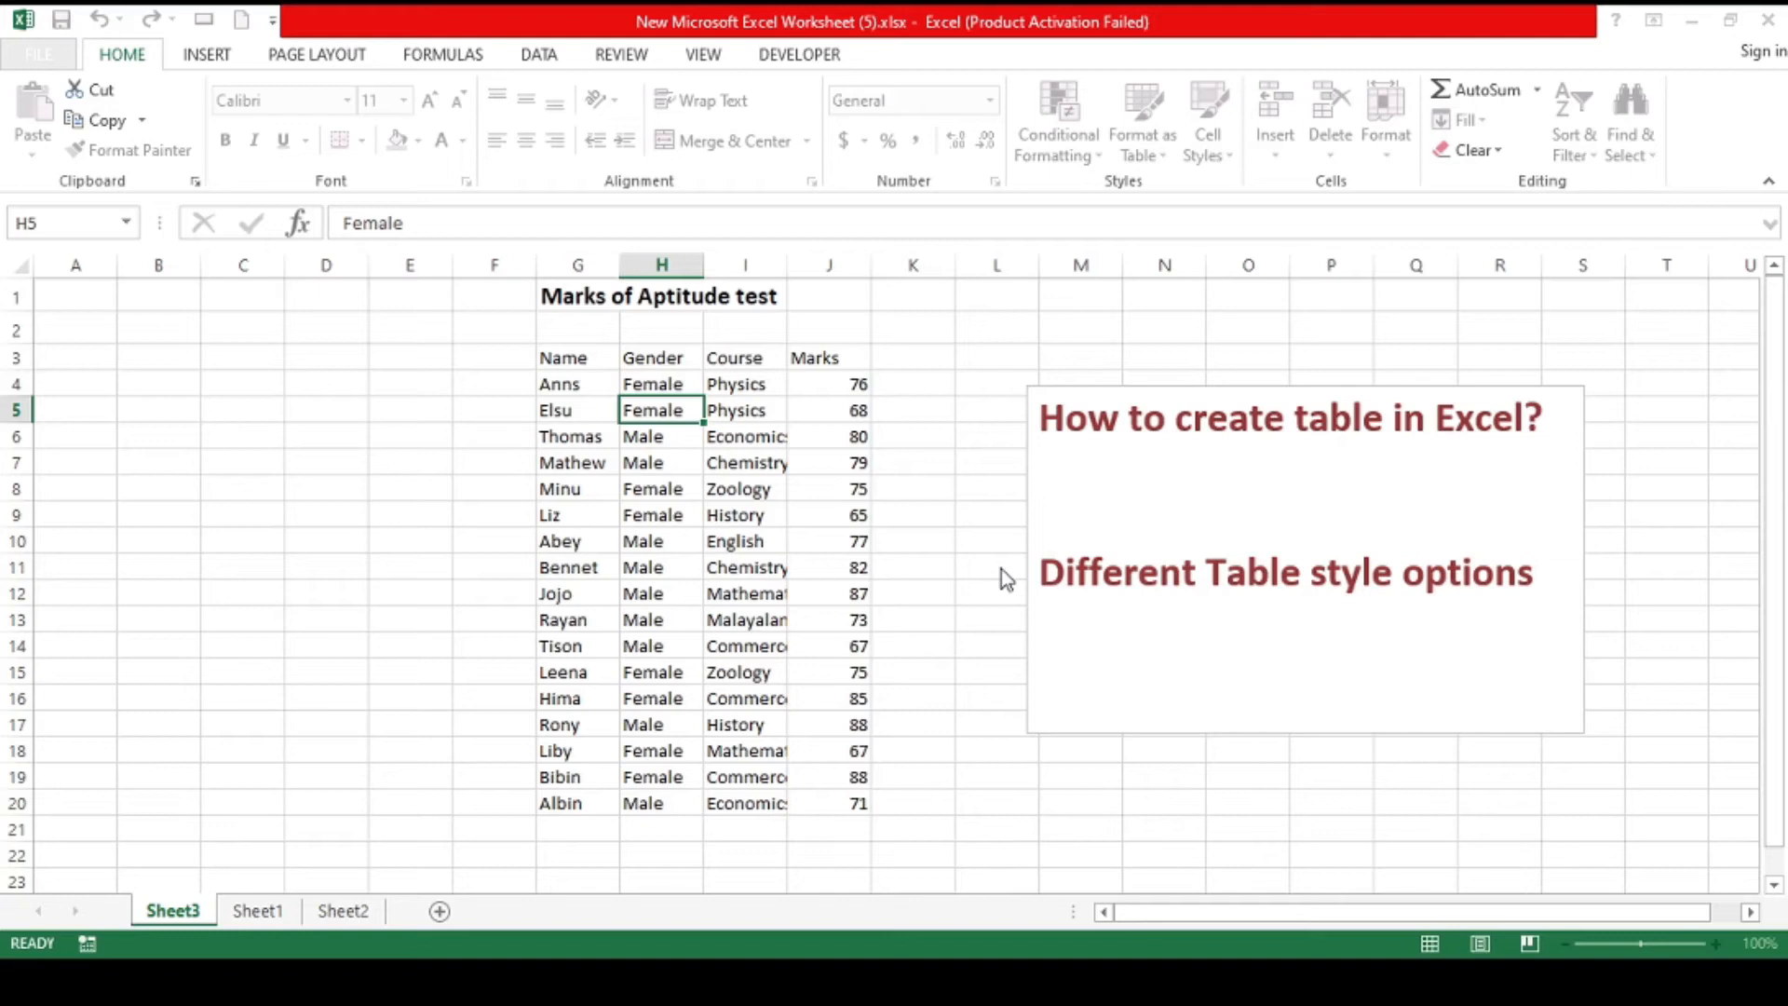
left_click(1073, 617)
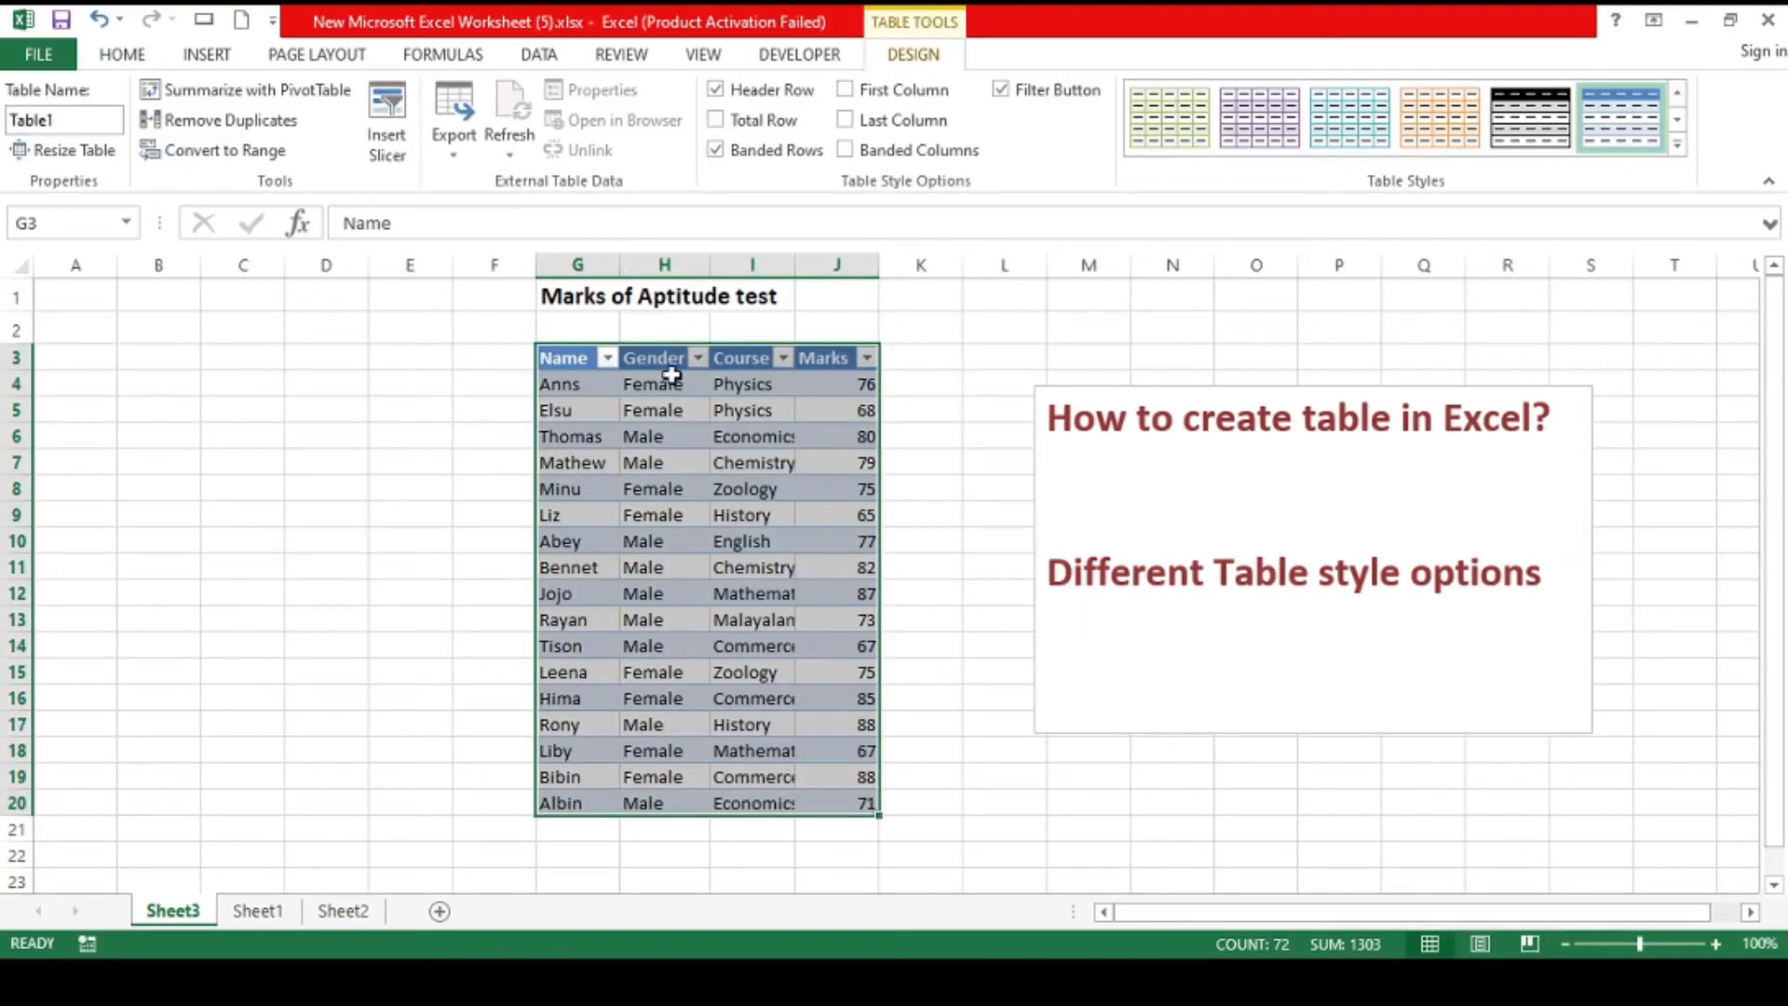
left_click(671, 445)
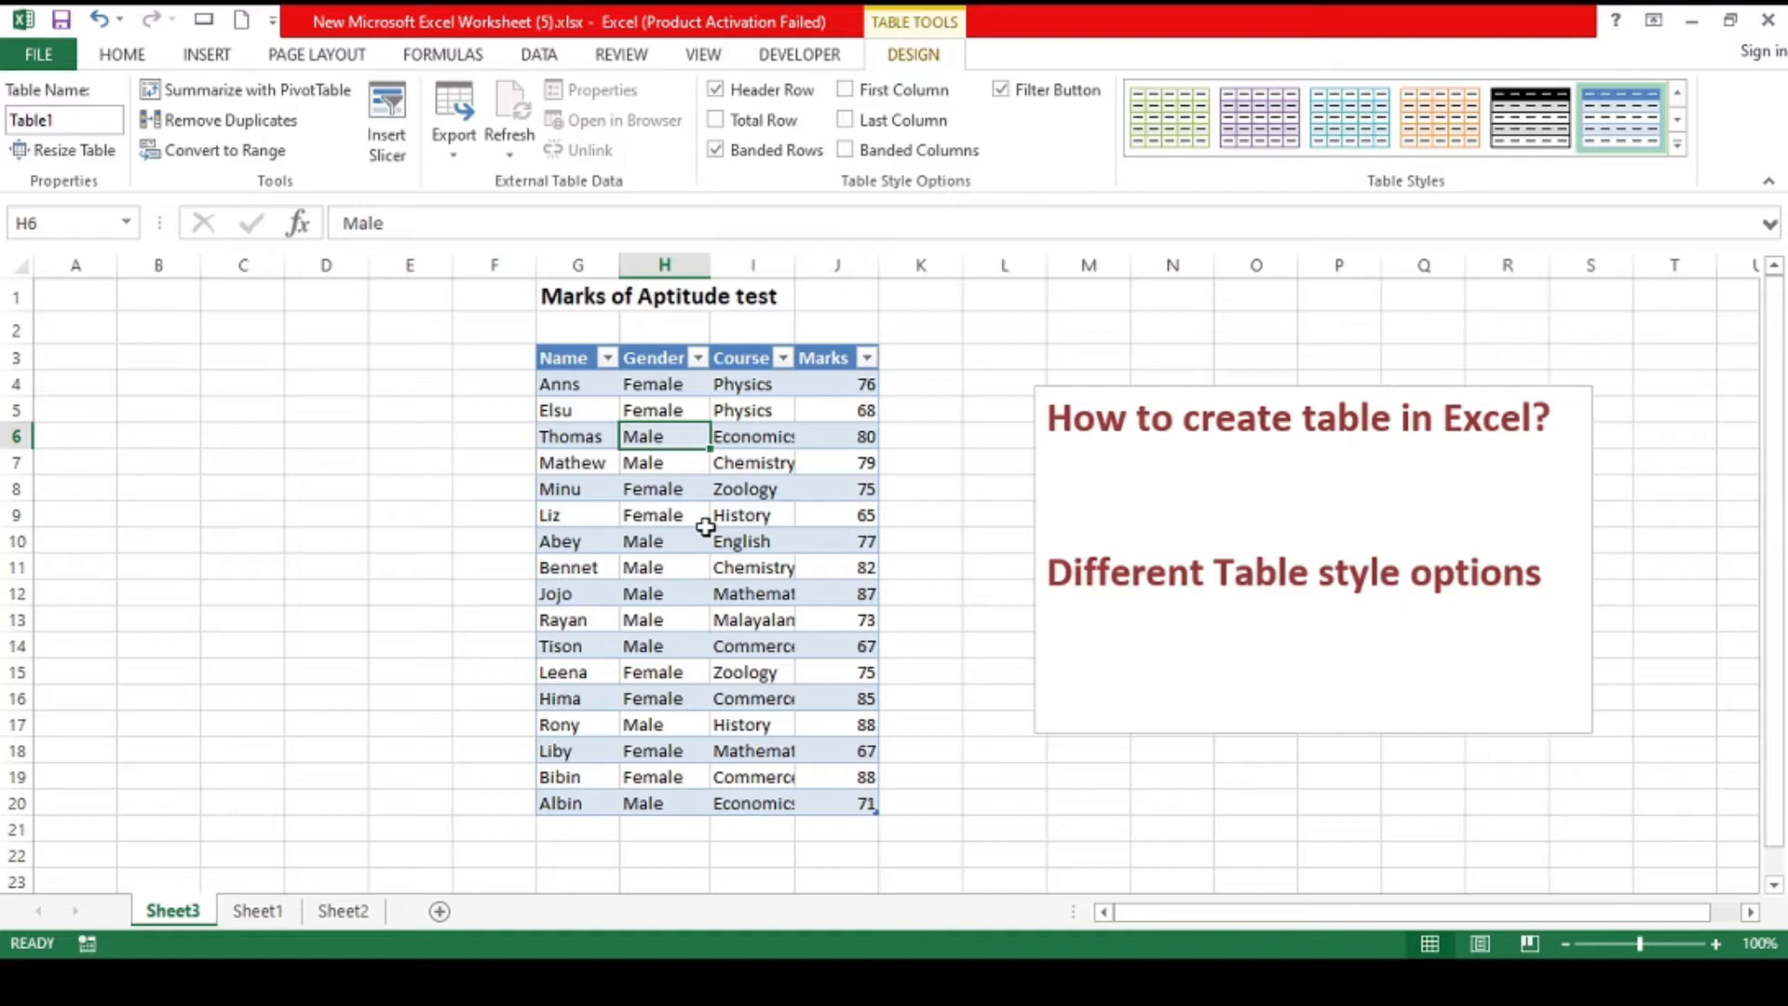
key("ctrl+z")
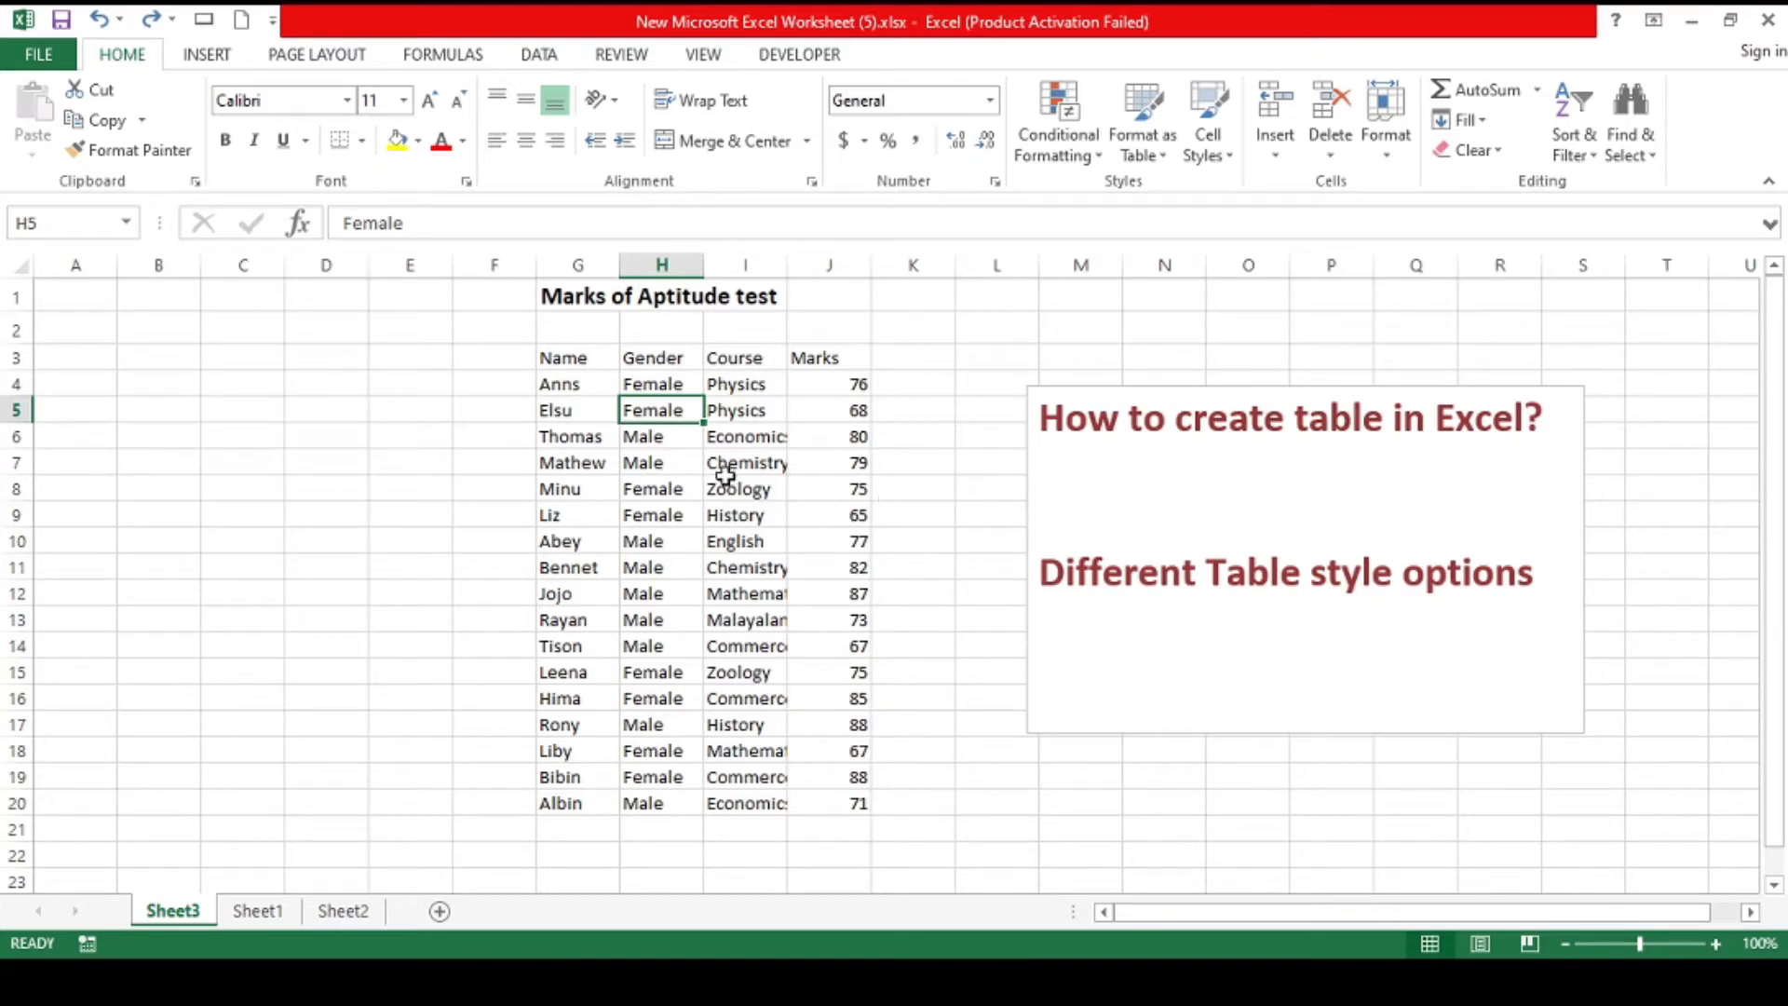
Step: Insert a table over the marks data in G3:J20, using the first row as headers
left_click(665, 482)
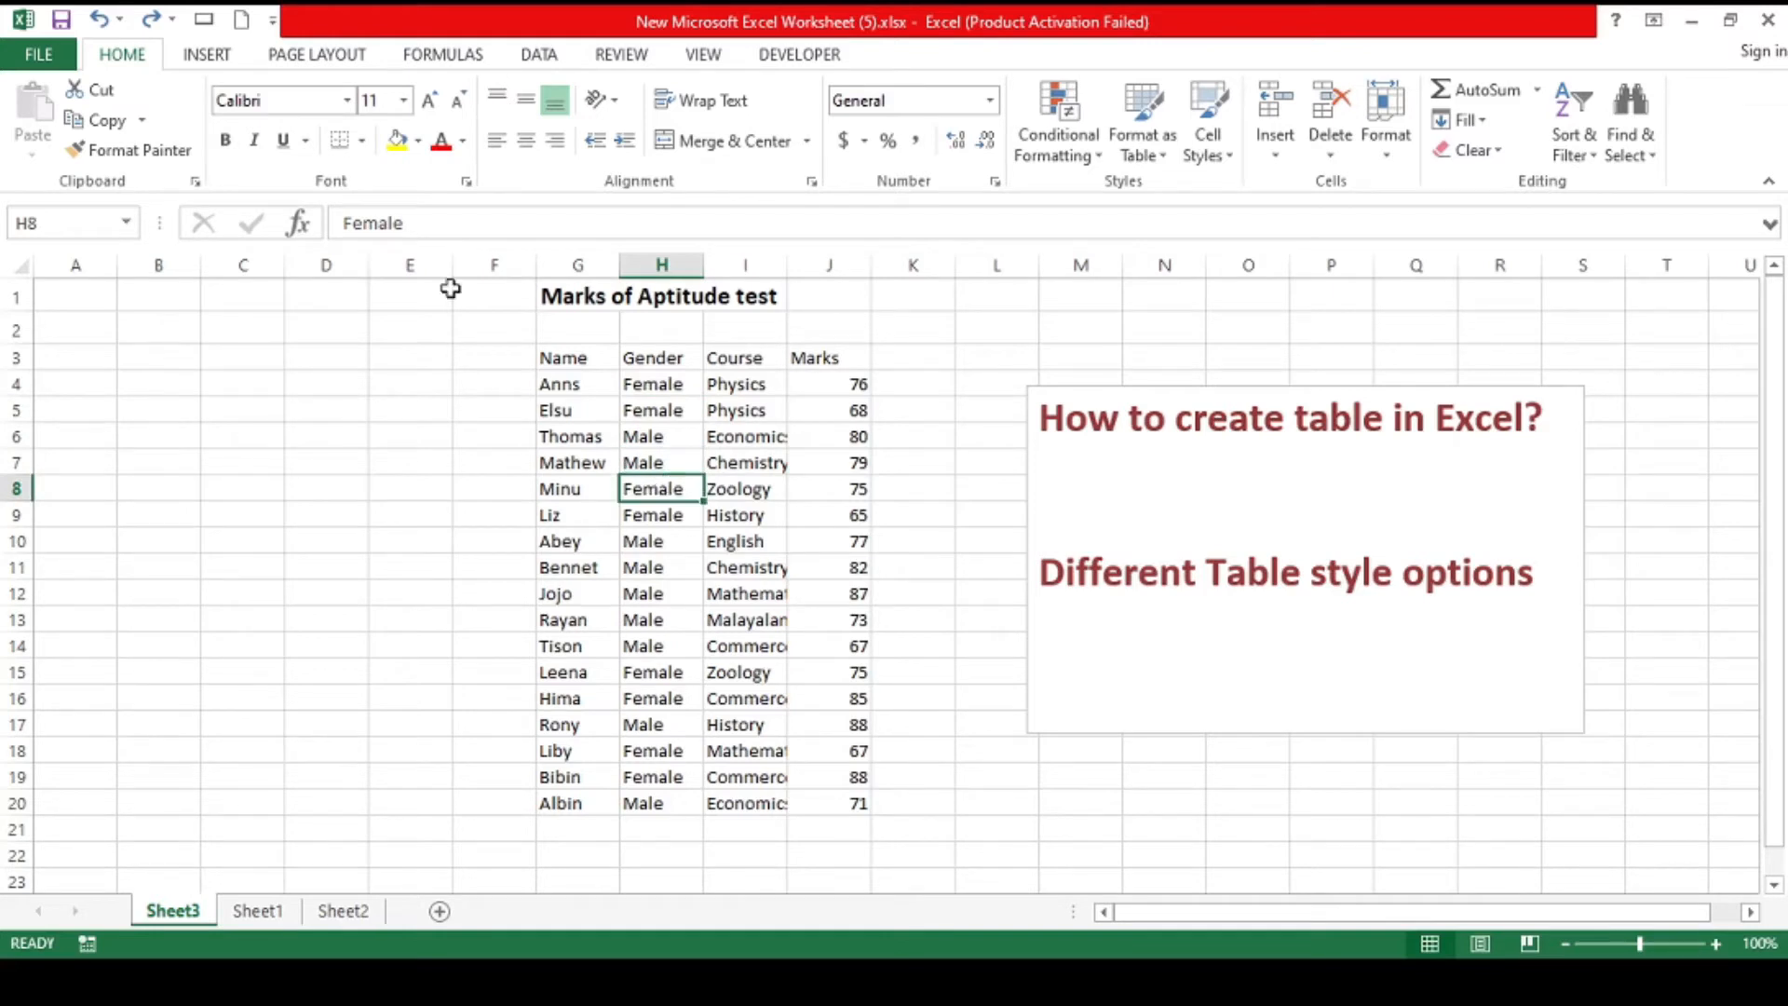
left_click(206, 54)
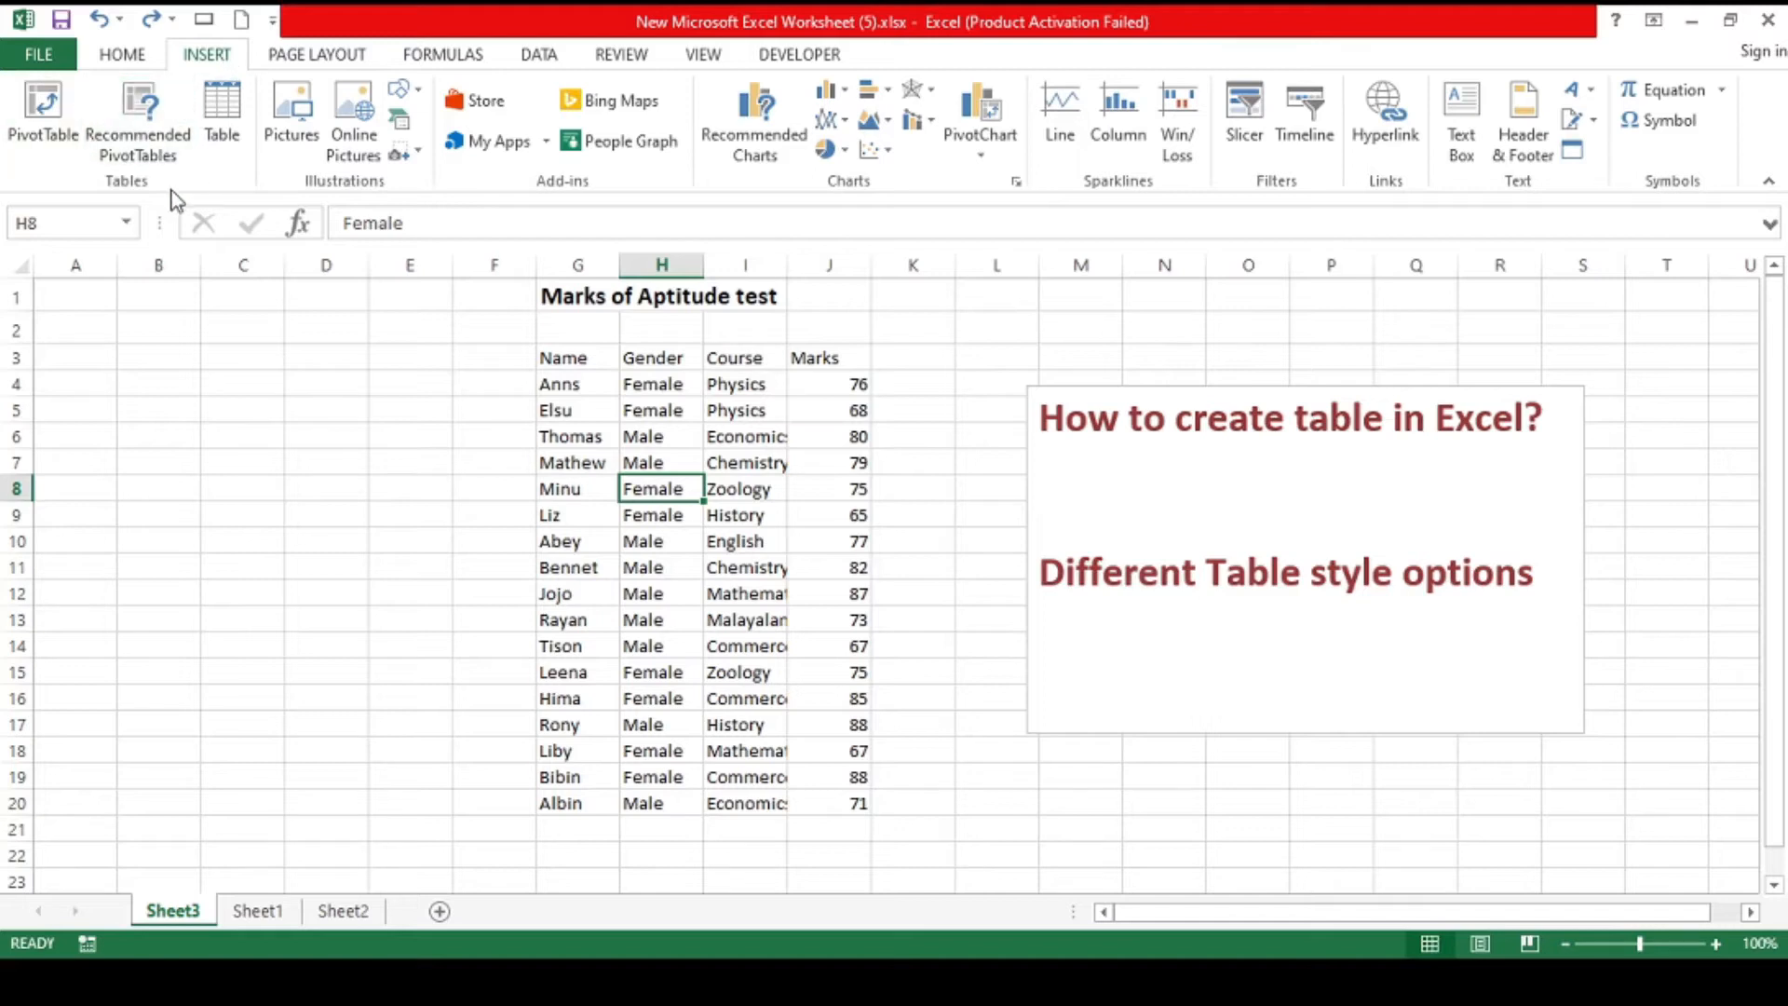
left_click(216, 119)
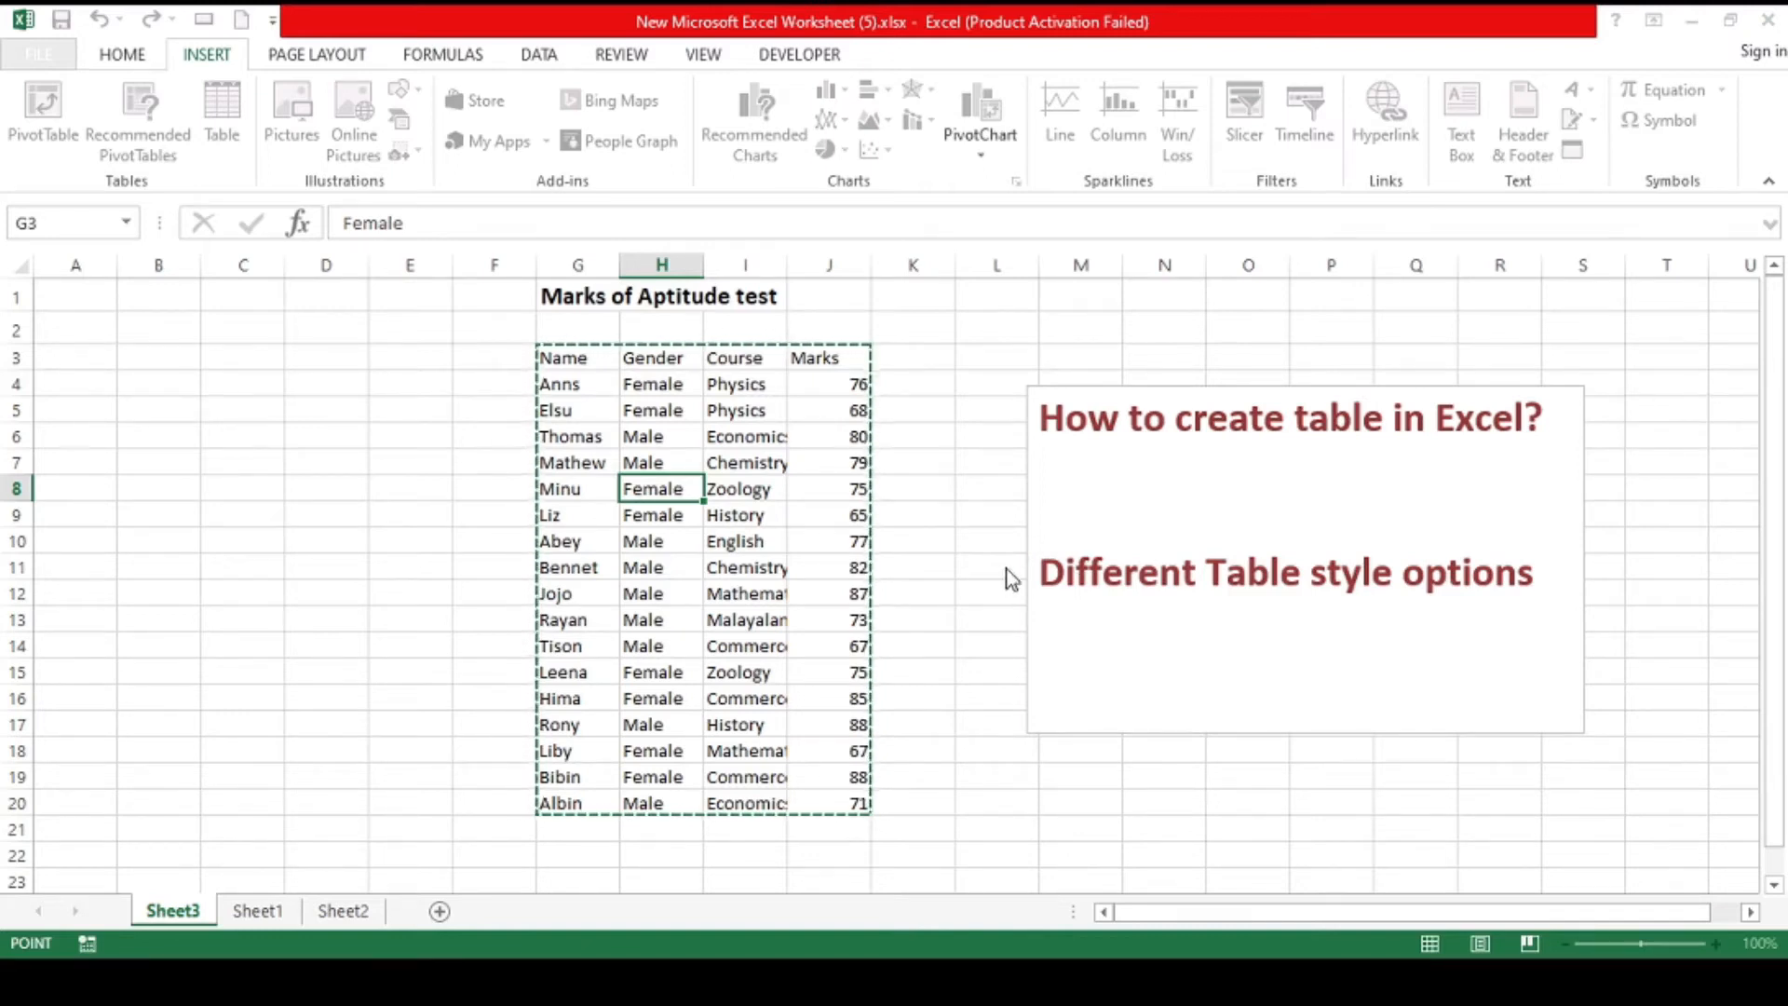
key("Escape")
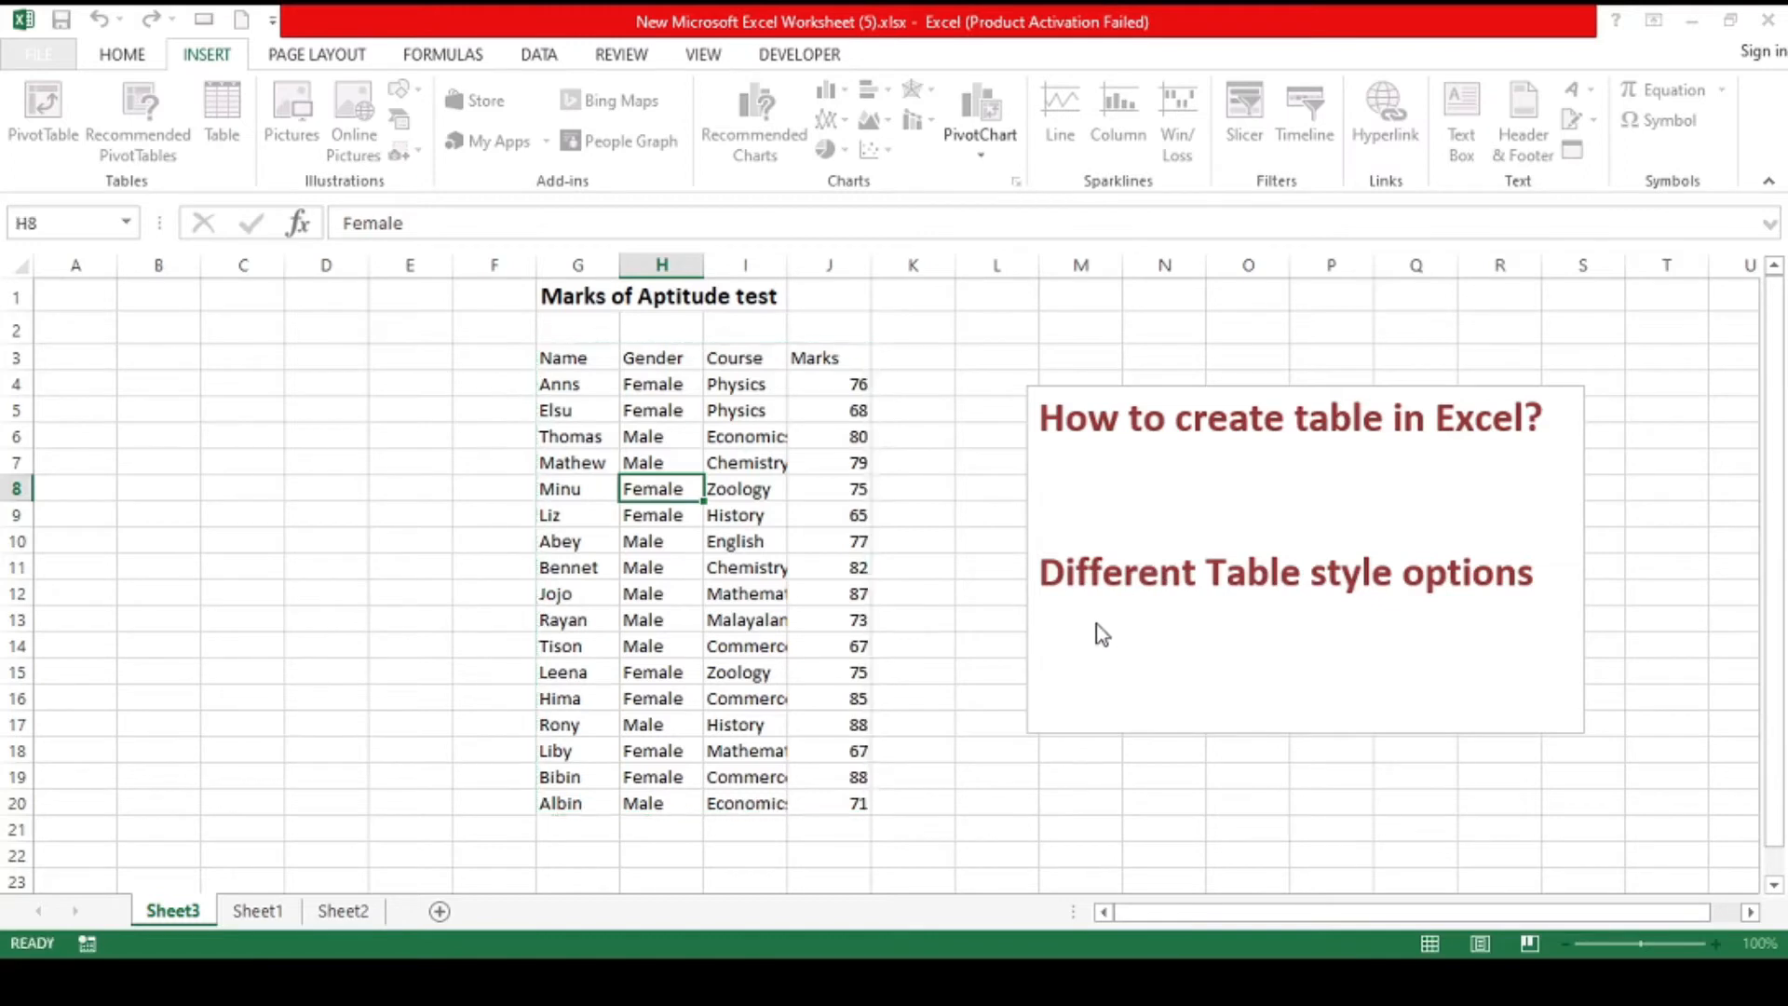
key("ctrl+t")
key("Return")
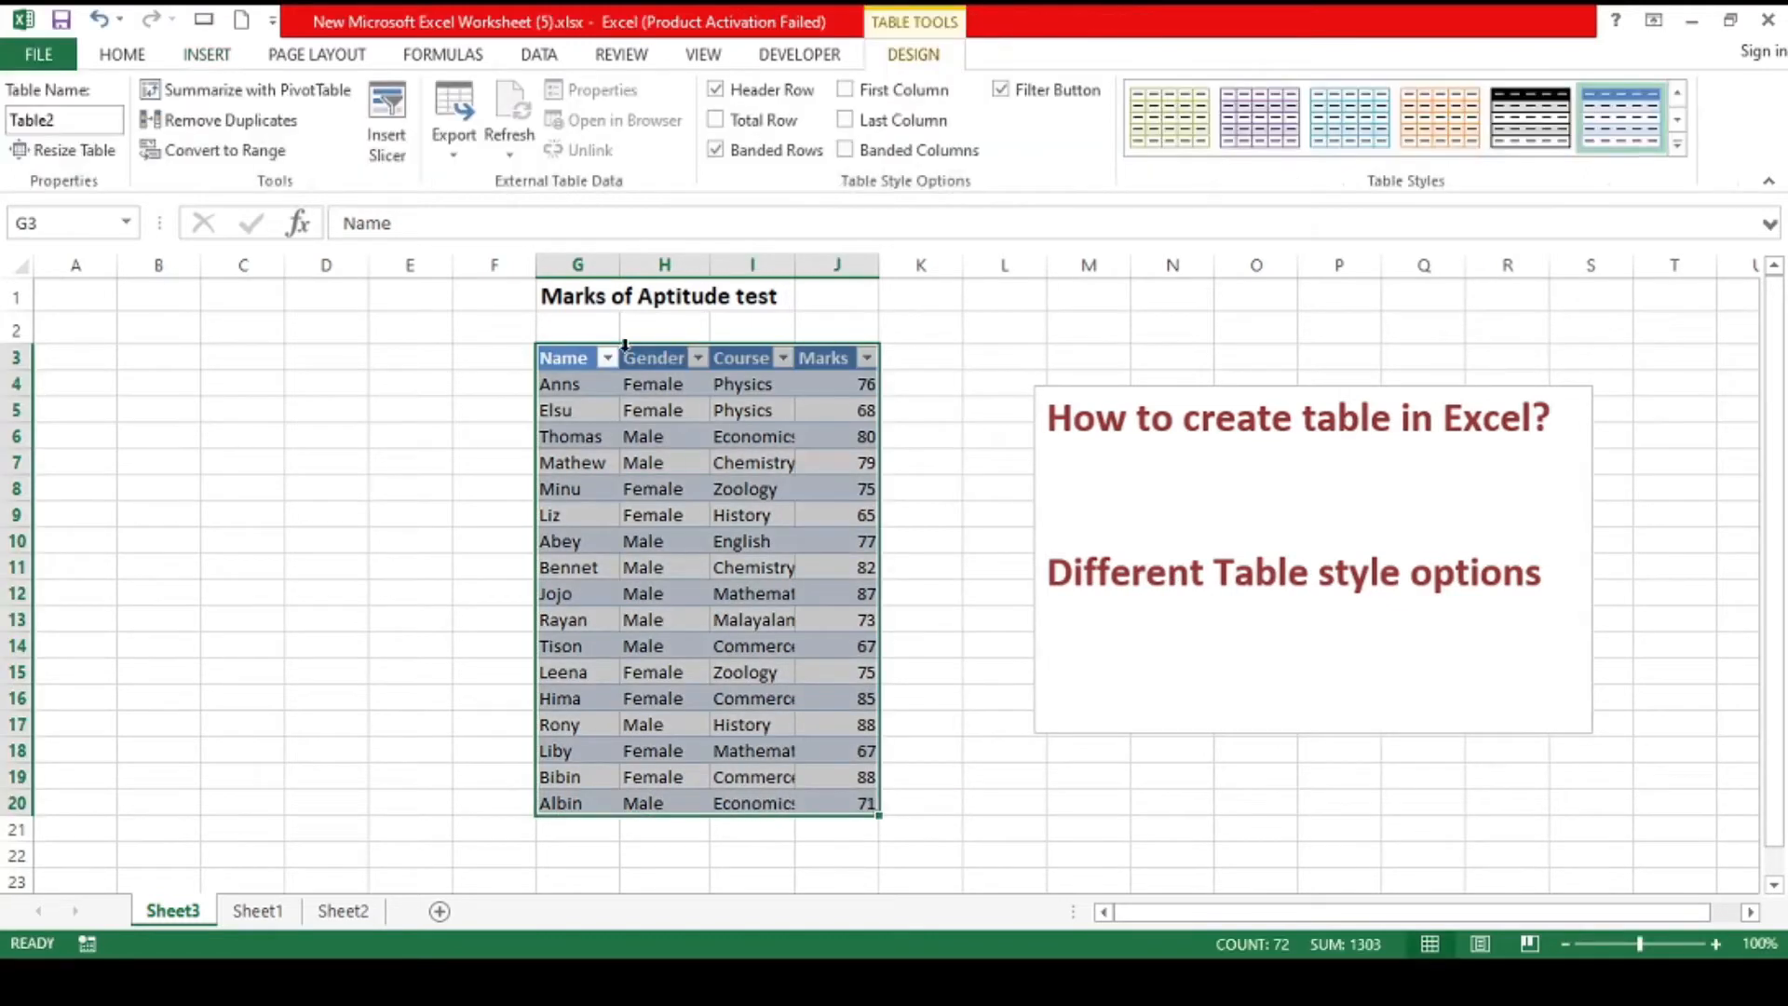
left_click(732, 487)
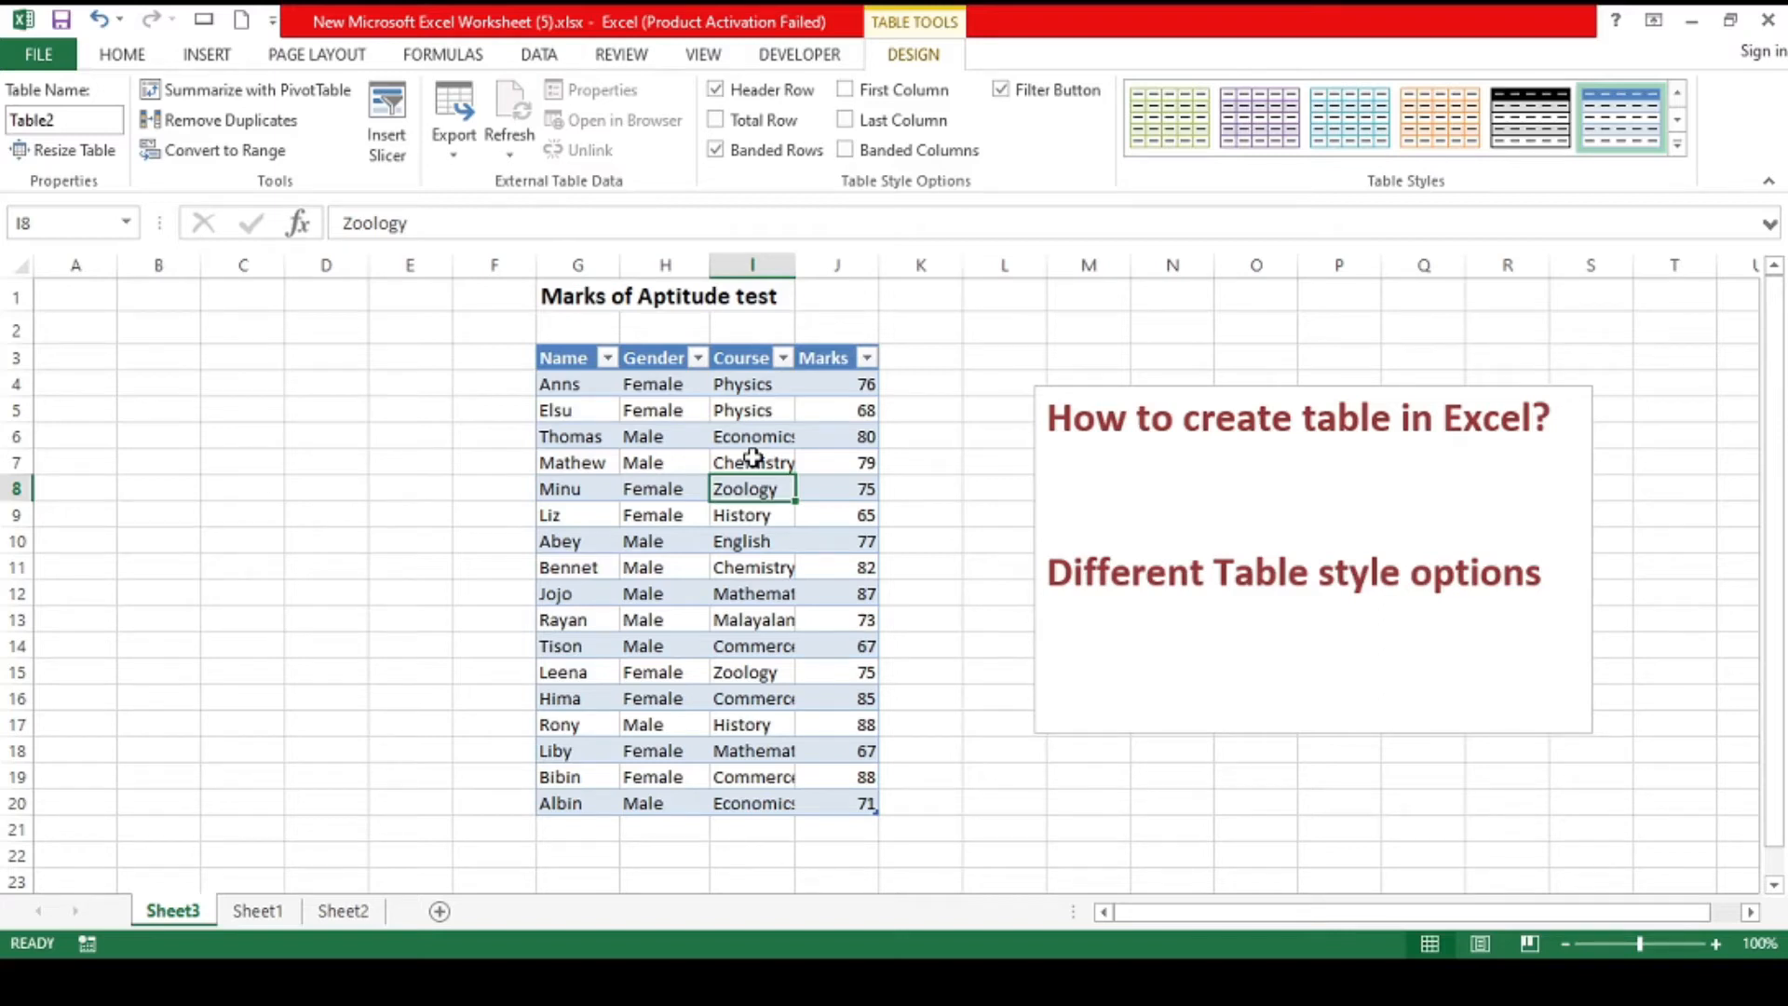
Step: Rename the aptitude test table as Marks
left_click(638, 483)
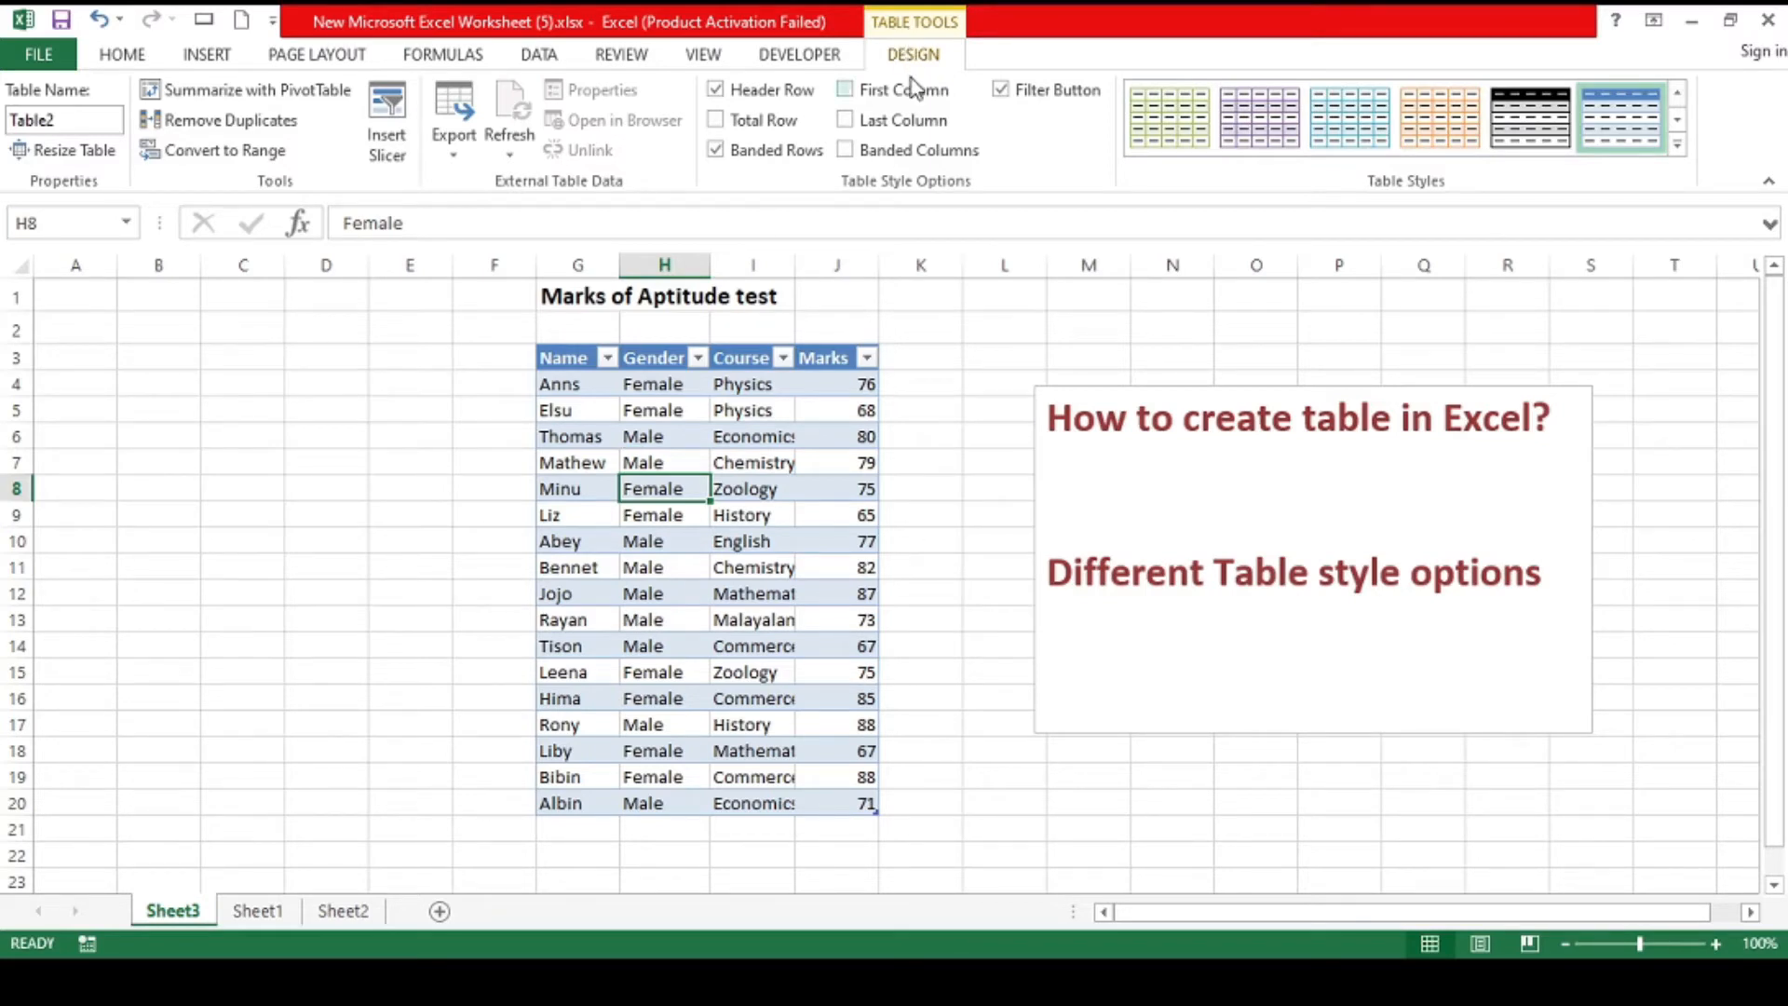
left_click(376, 439)
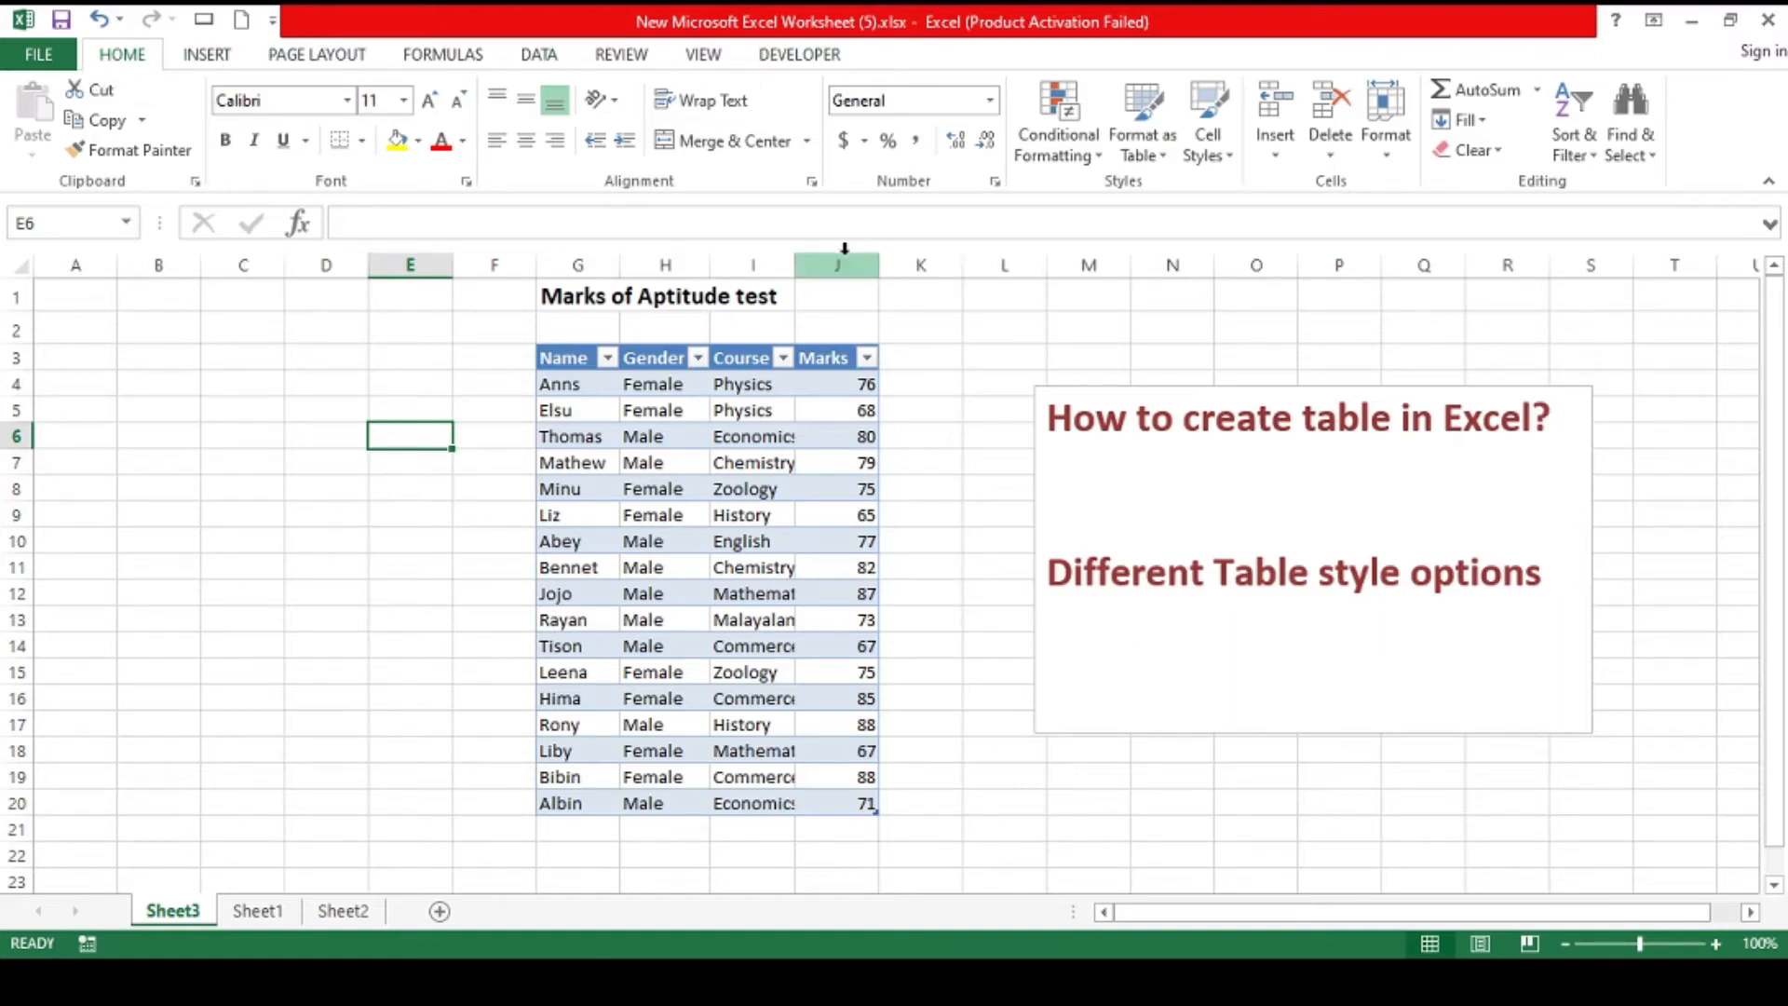
left_click(752, 411)
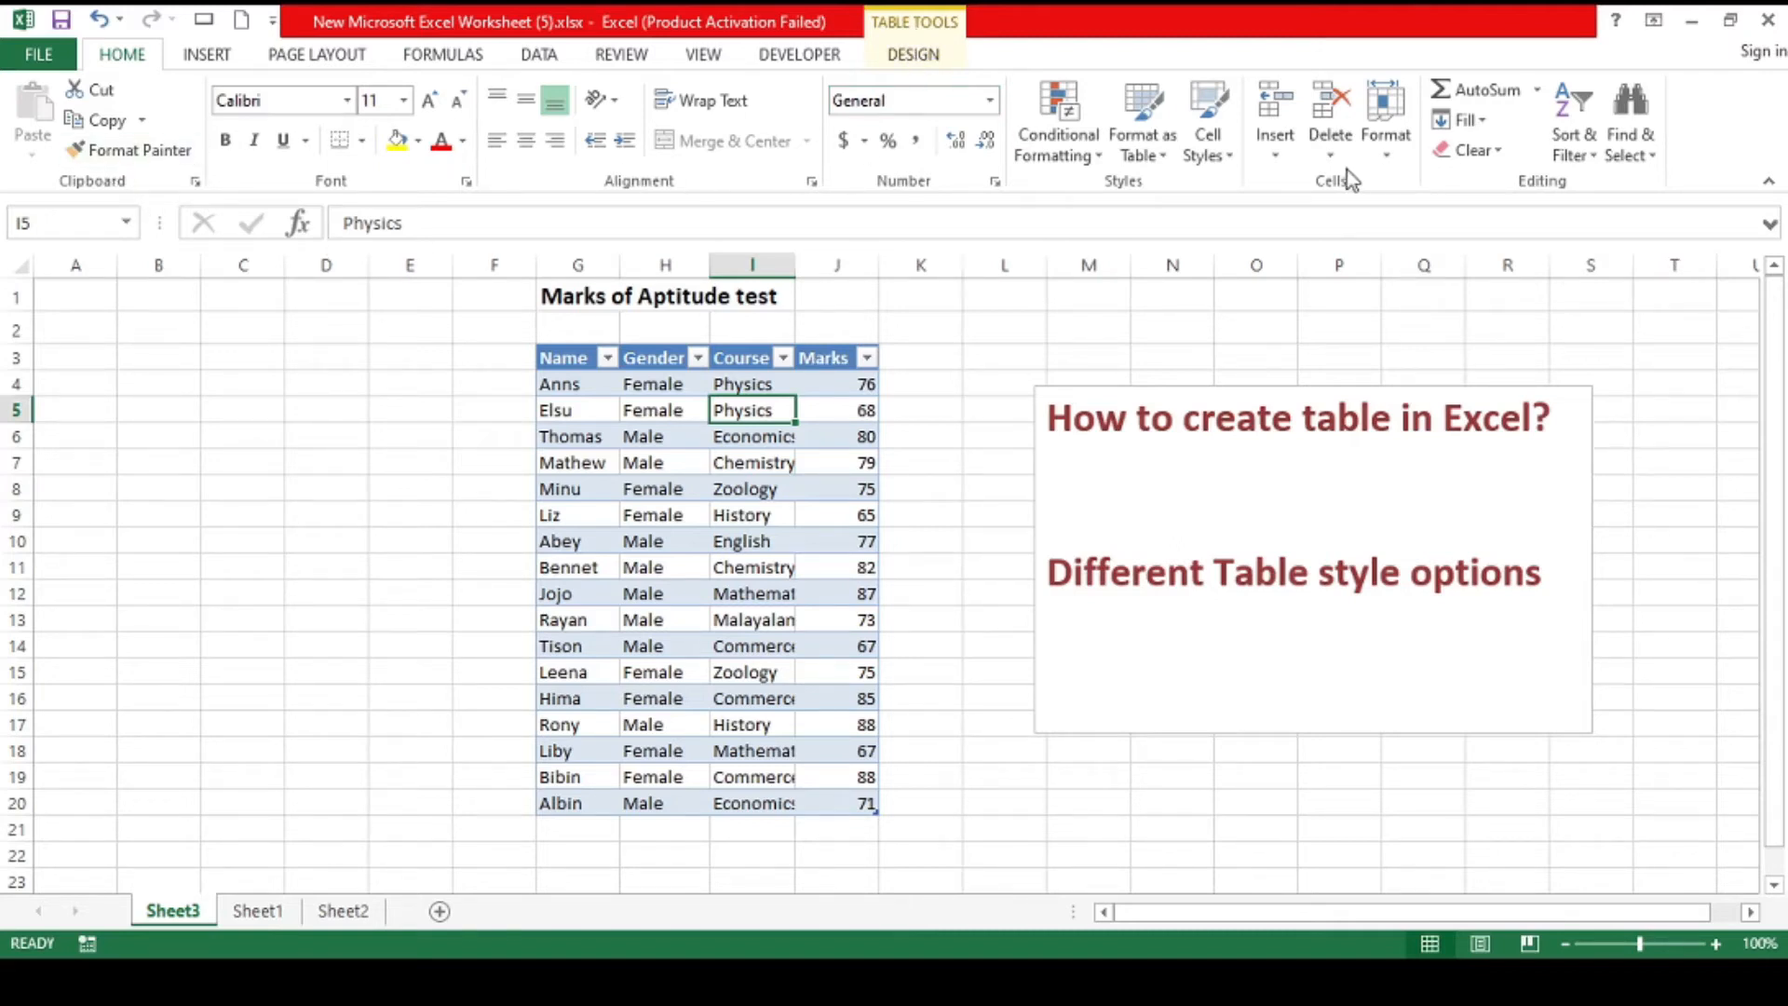
left_click(915, 54)
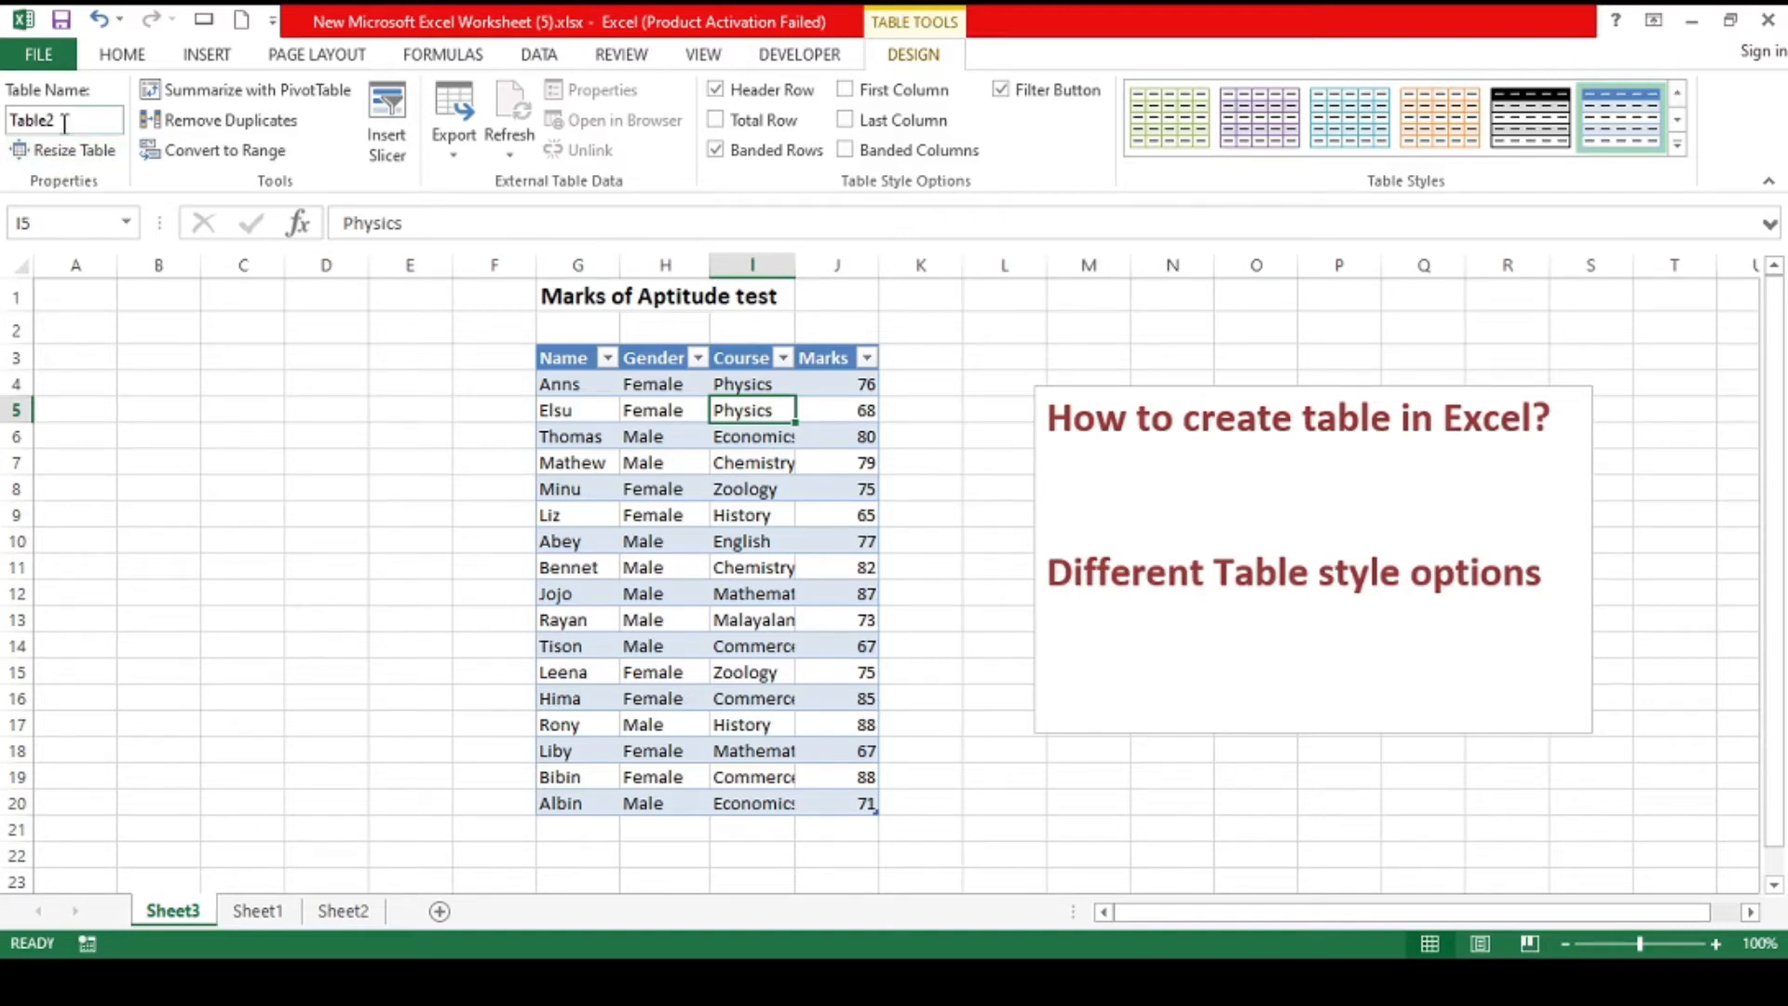
left_click_drag(9, 119, 65, 119)
type("Marks")
left_click(205, 390)
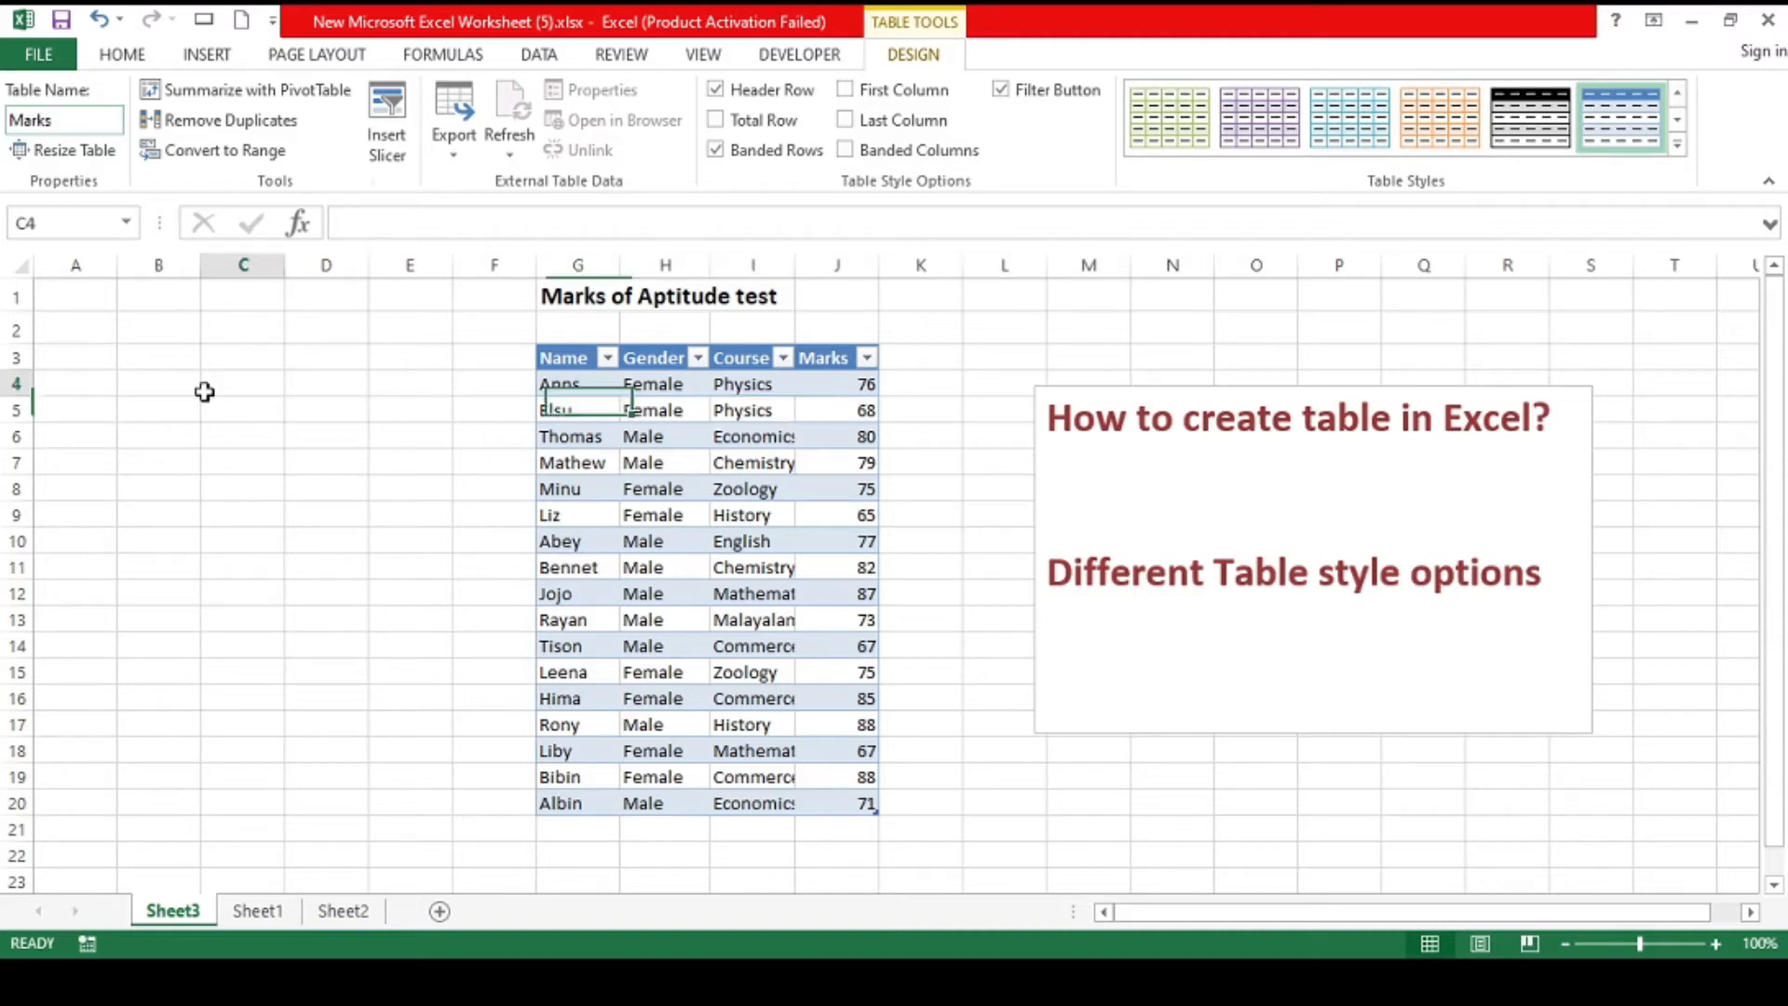
Step: Check the data range in the table's resize settings and leave it as it is
left_click(667, 593)
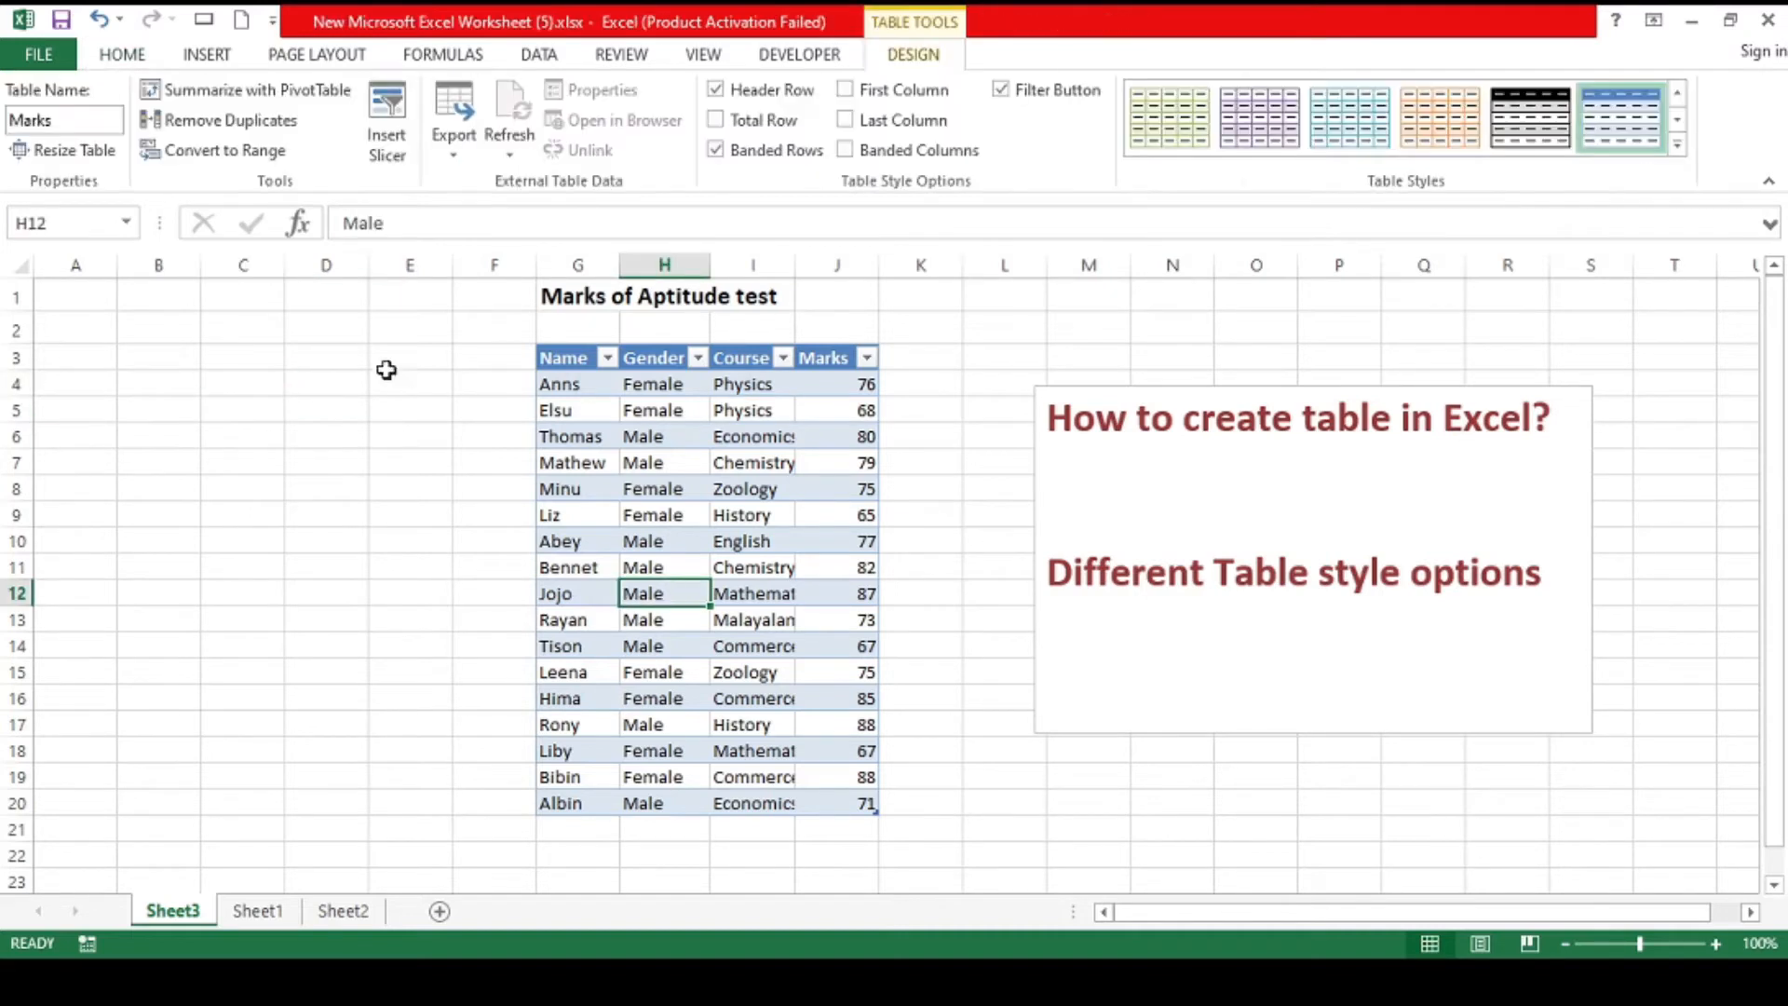
left_click(48, 154)
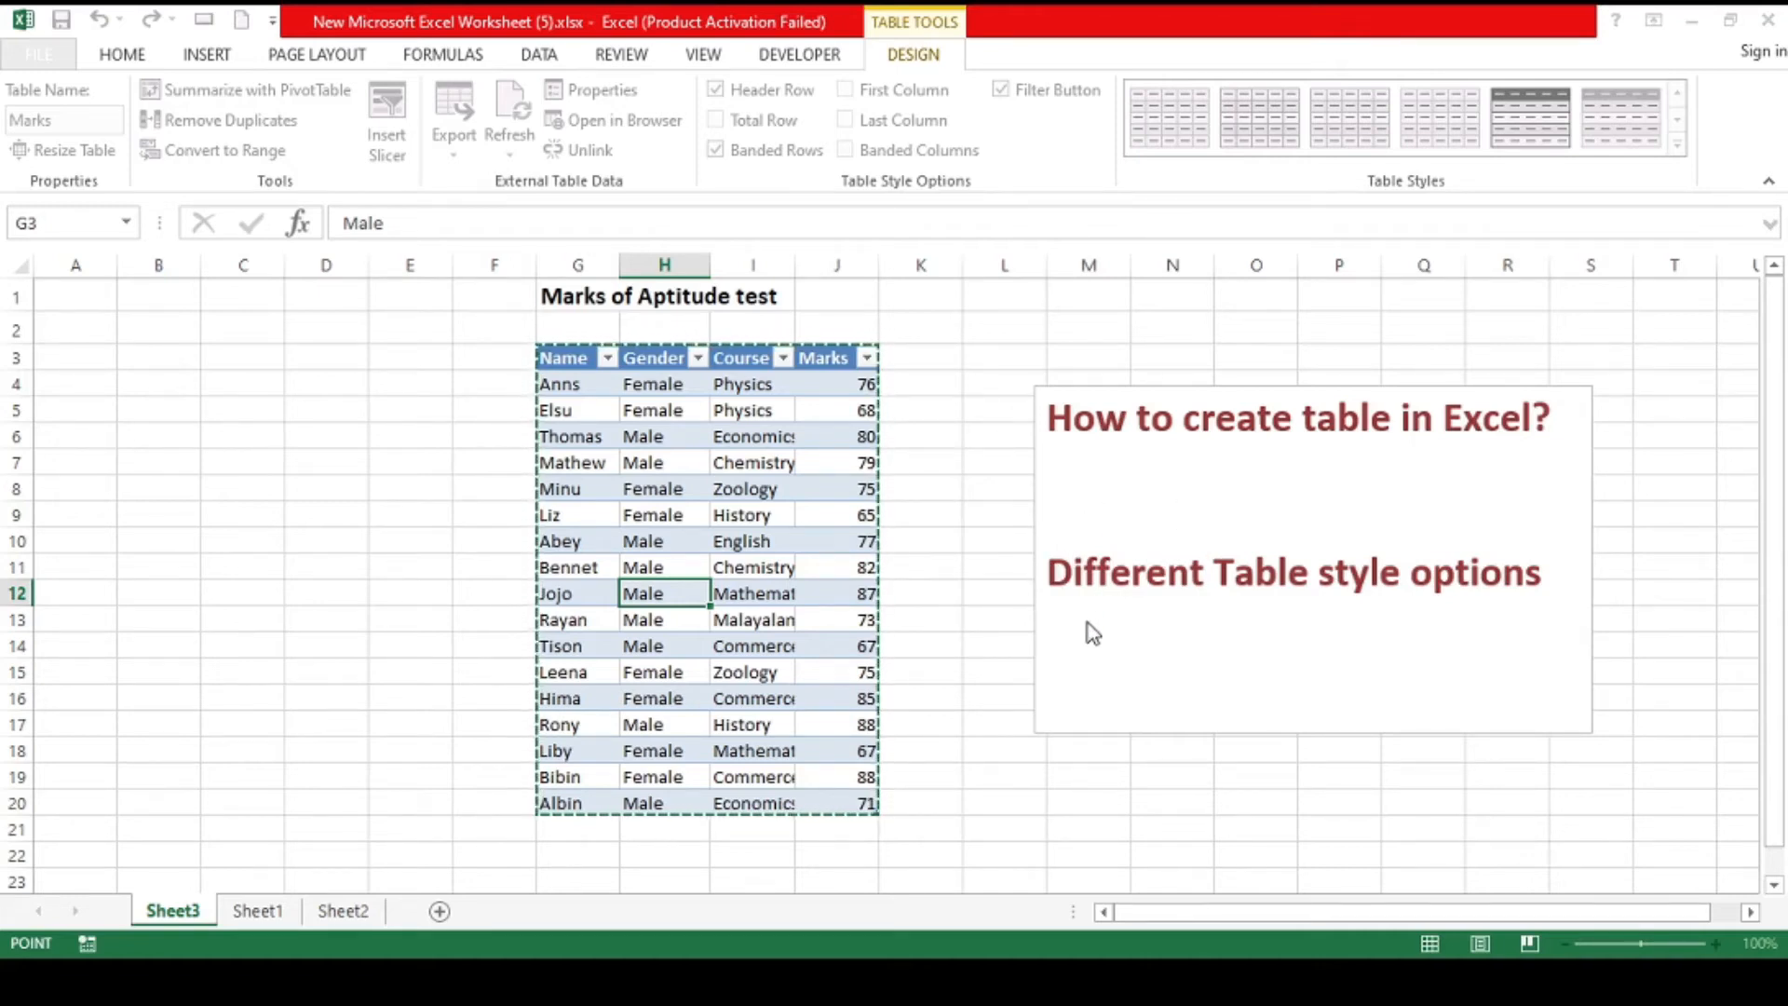
key("Escape")
Step: Remove the table rows with duplicate Marks values, and undo that removal together with the table rename
left_click(788, 469)
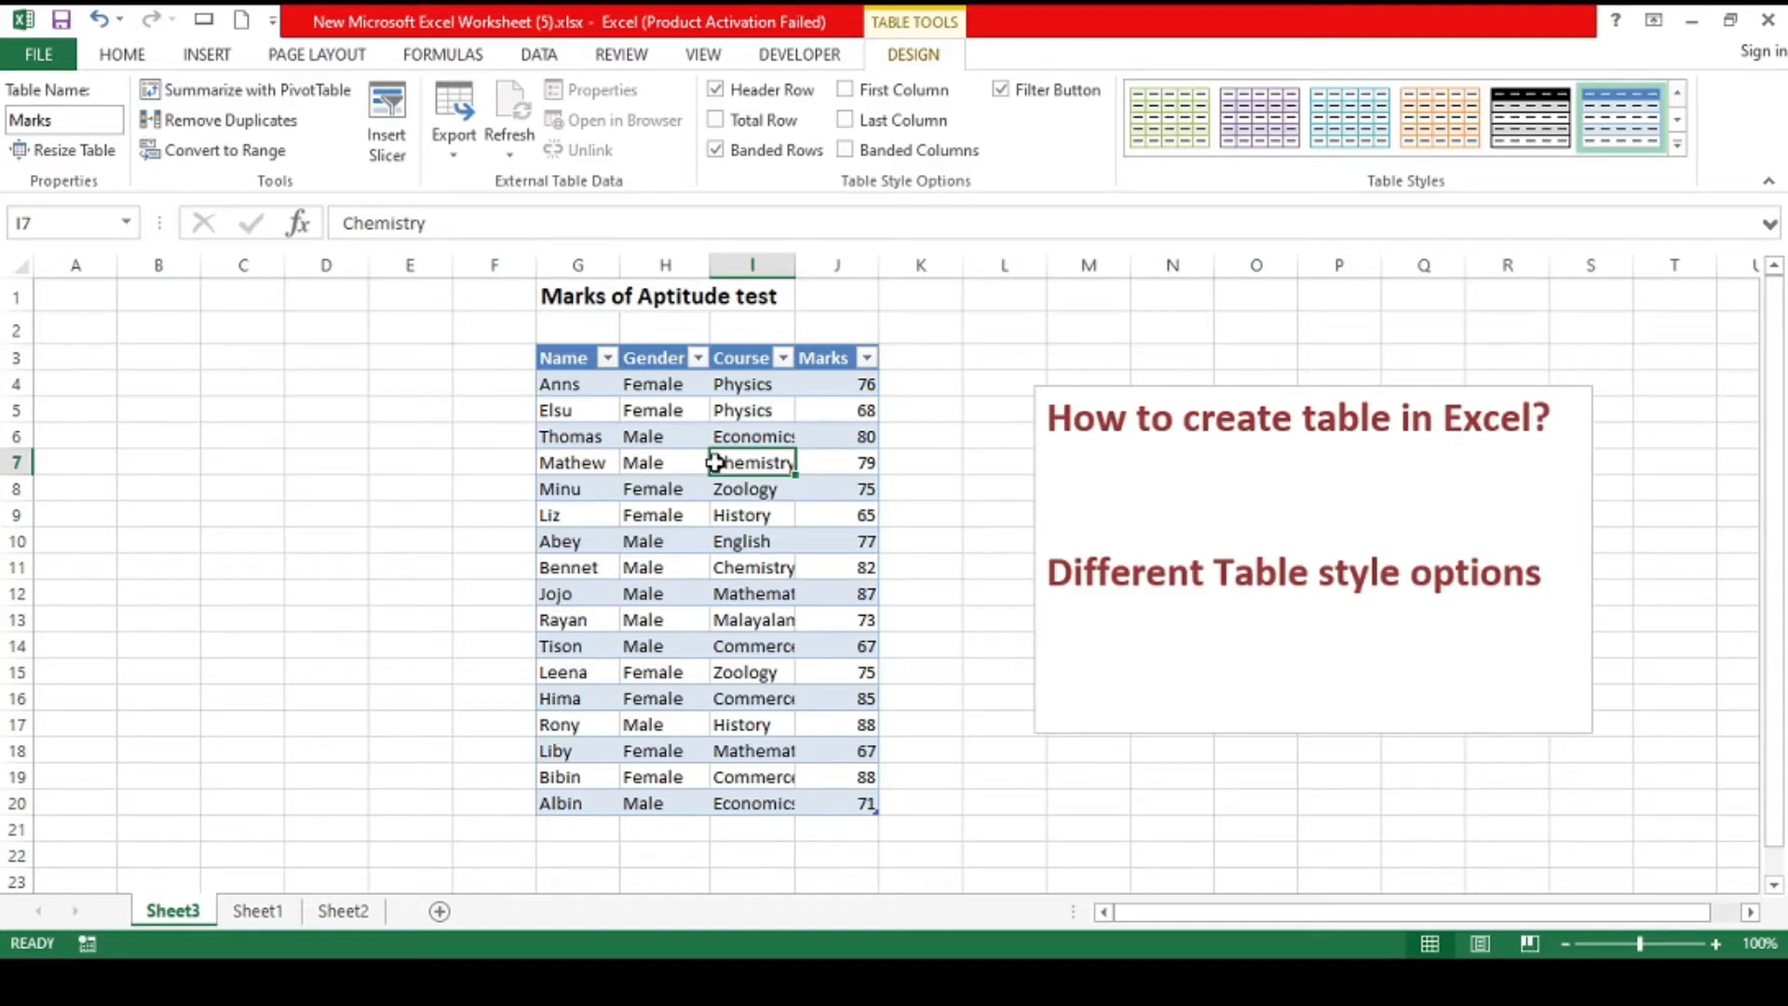
left_click(216, 132)
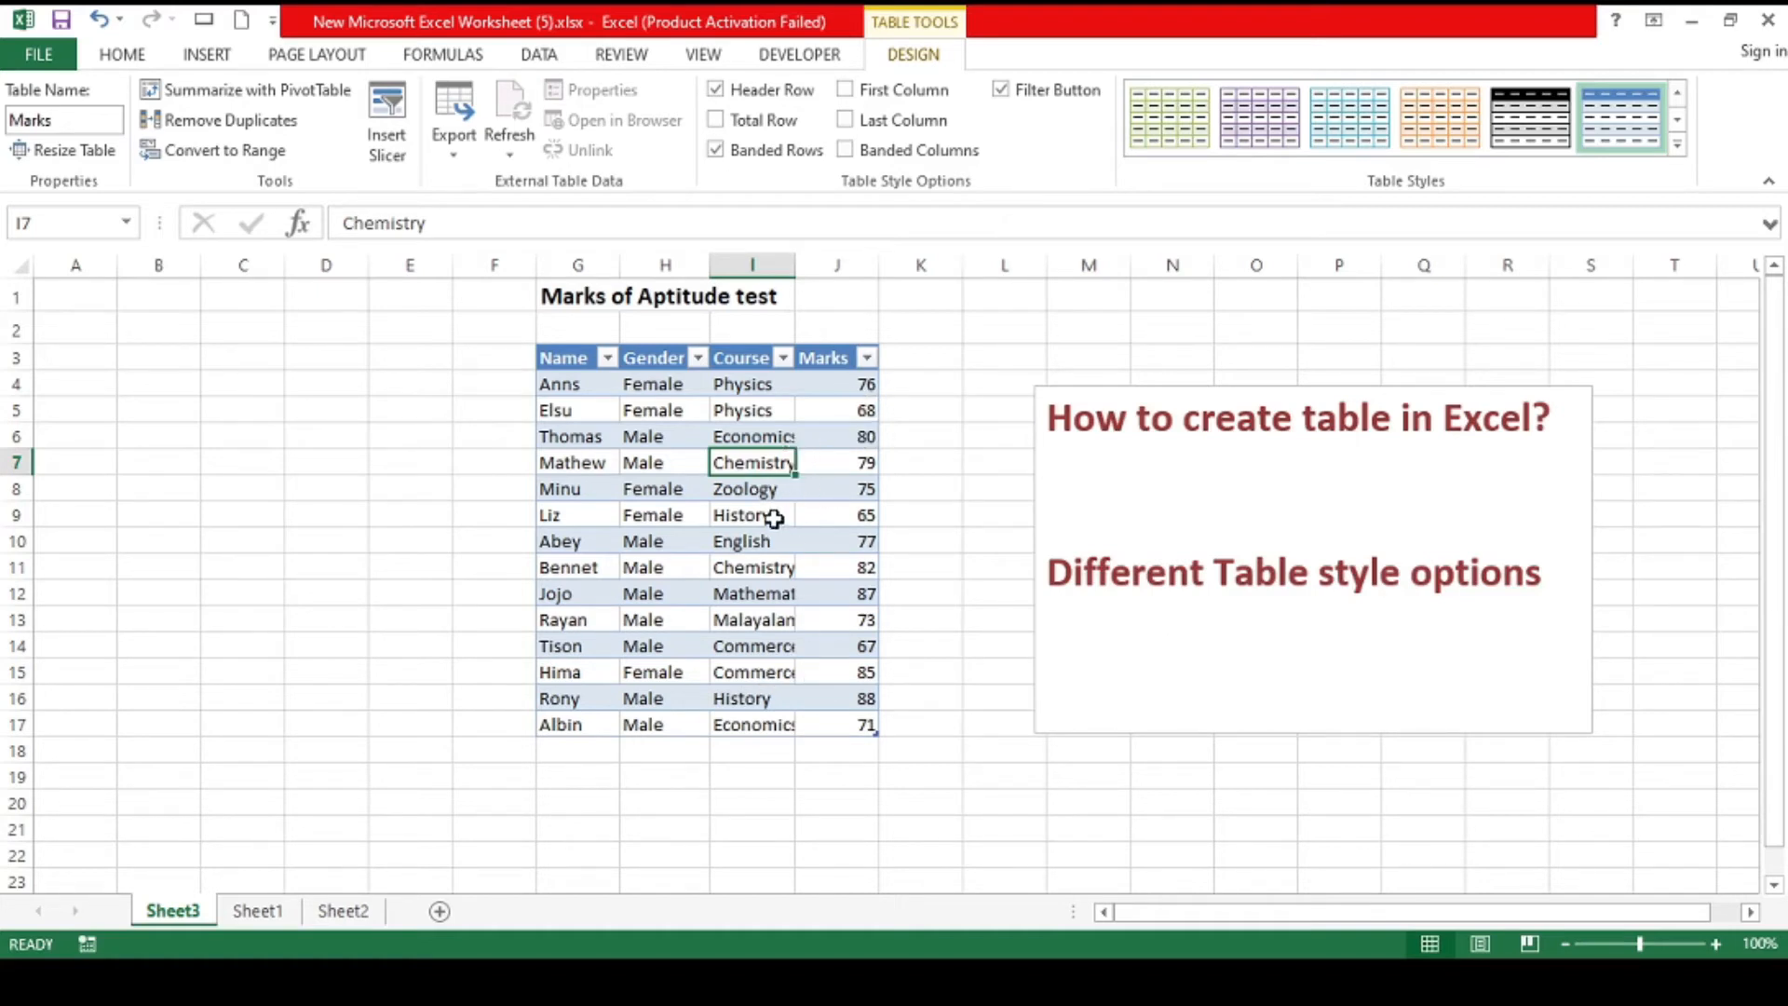
left_click(243, 123)
left_click(100, 20)
left_click(99, 20)
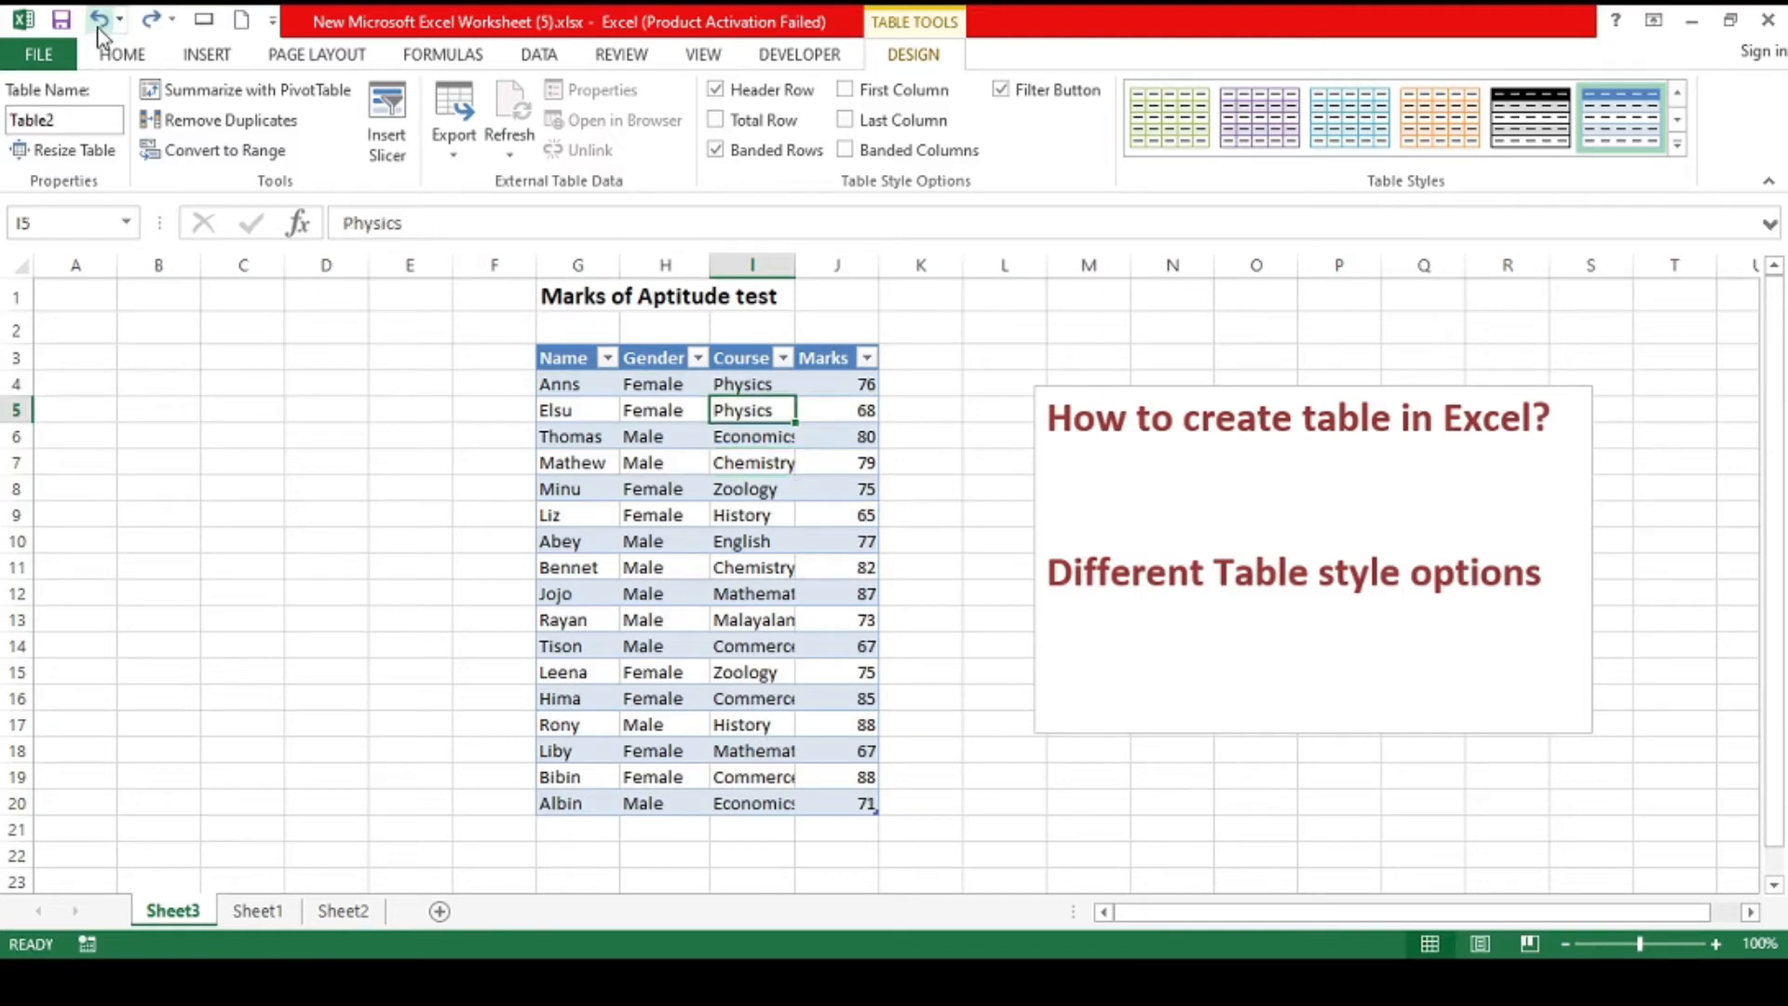
Step: Convert the aptitude test table back to a normal range
left_click(626, 466)
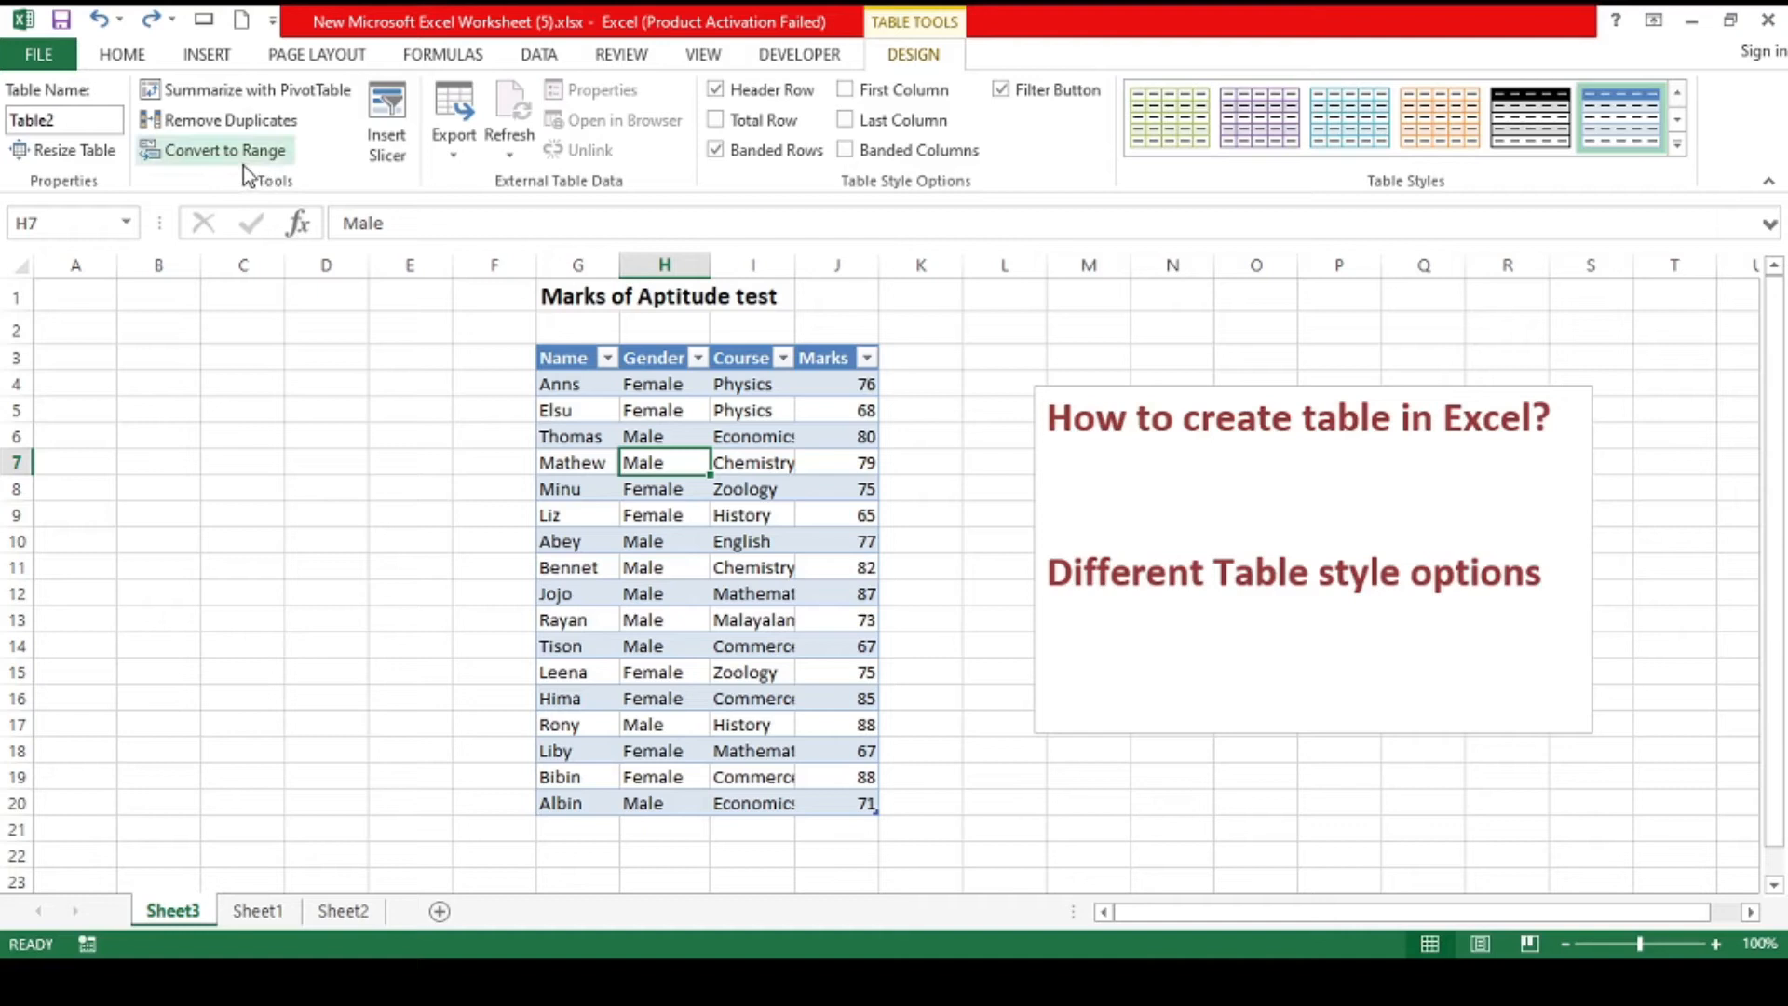
left_click(739, 510)
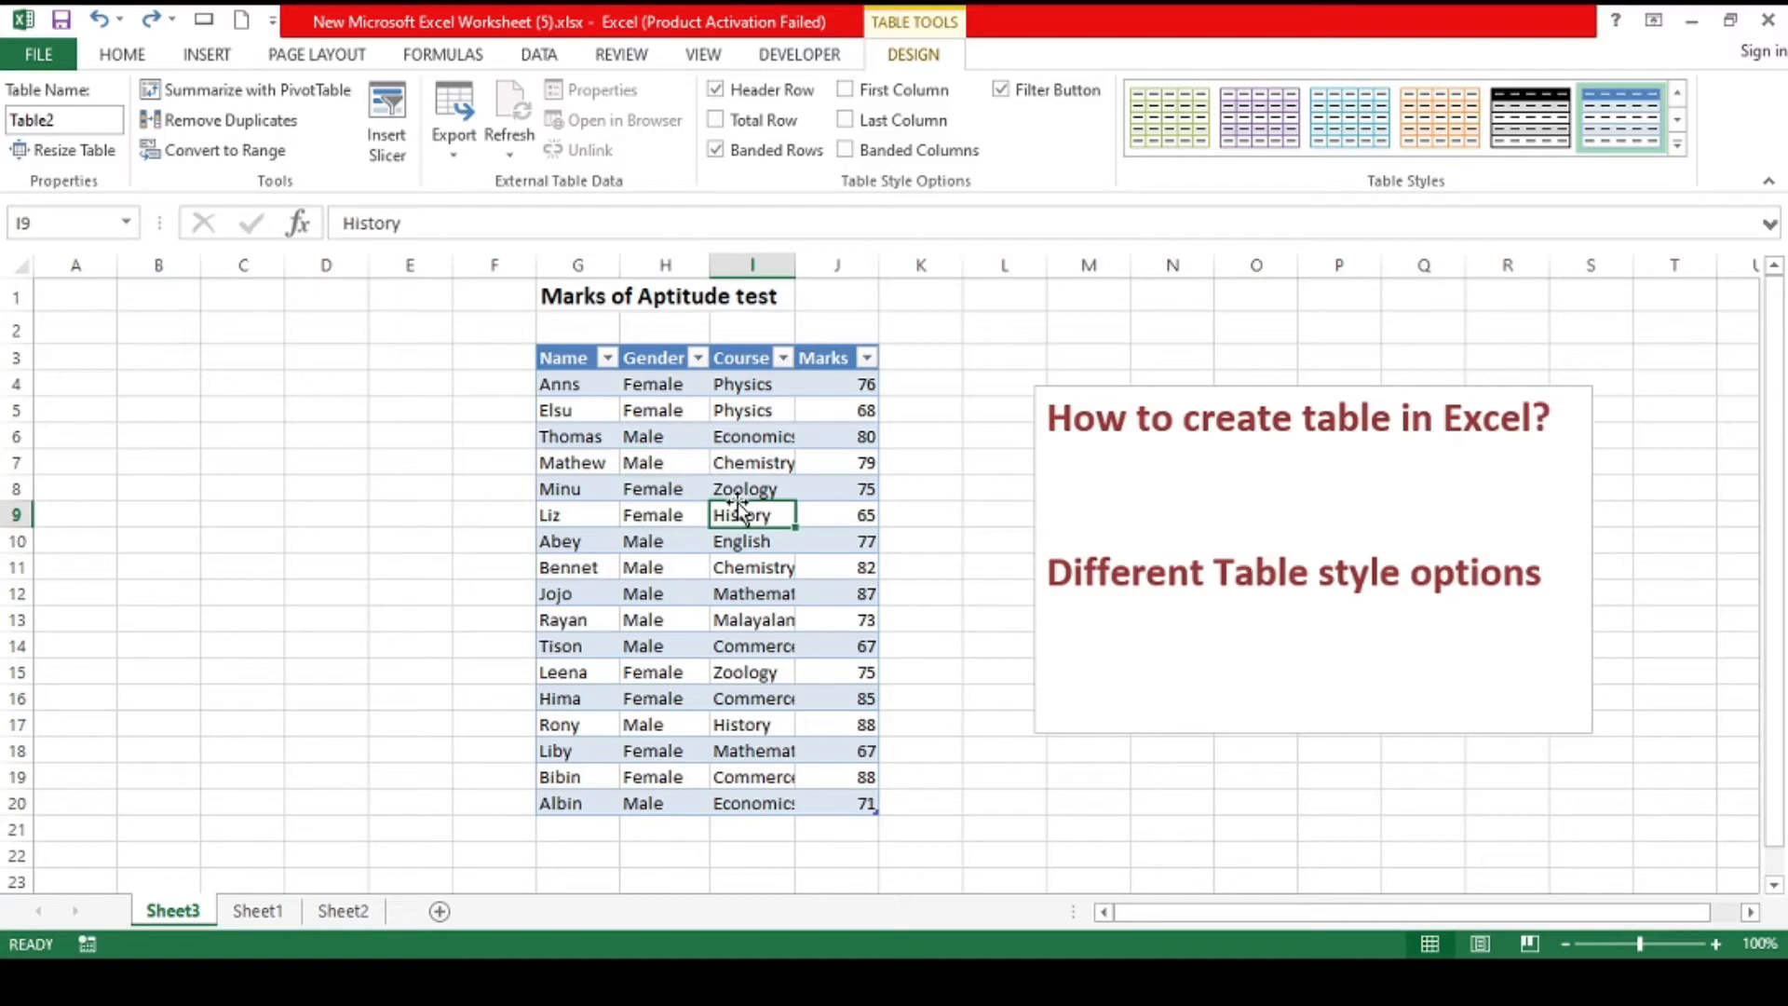
left_click(223, 154)
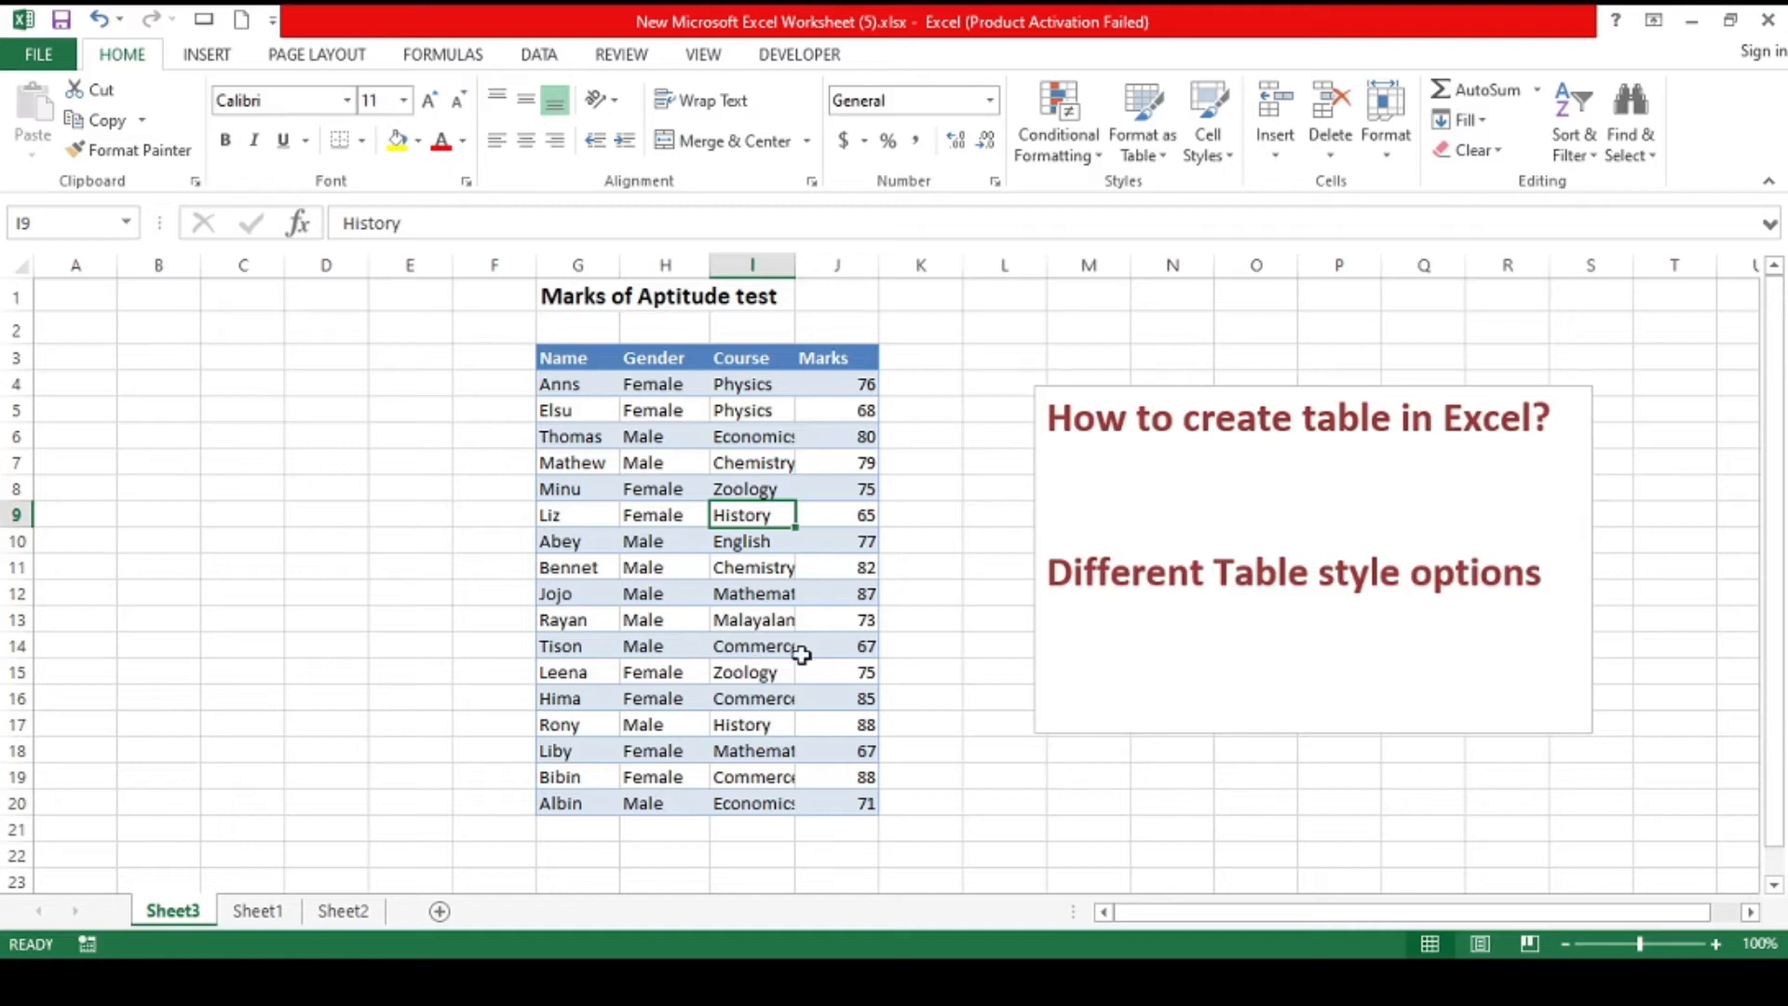
left_click(1055, 503)
left_click(826, 487)
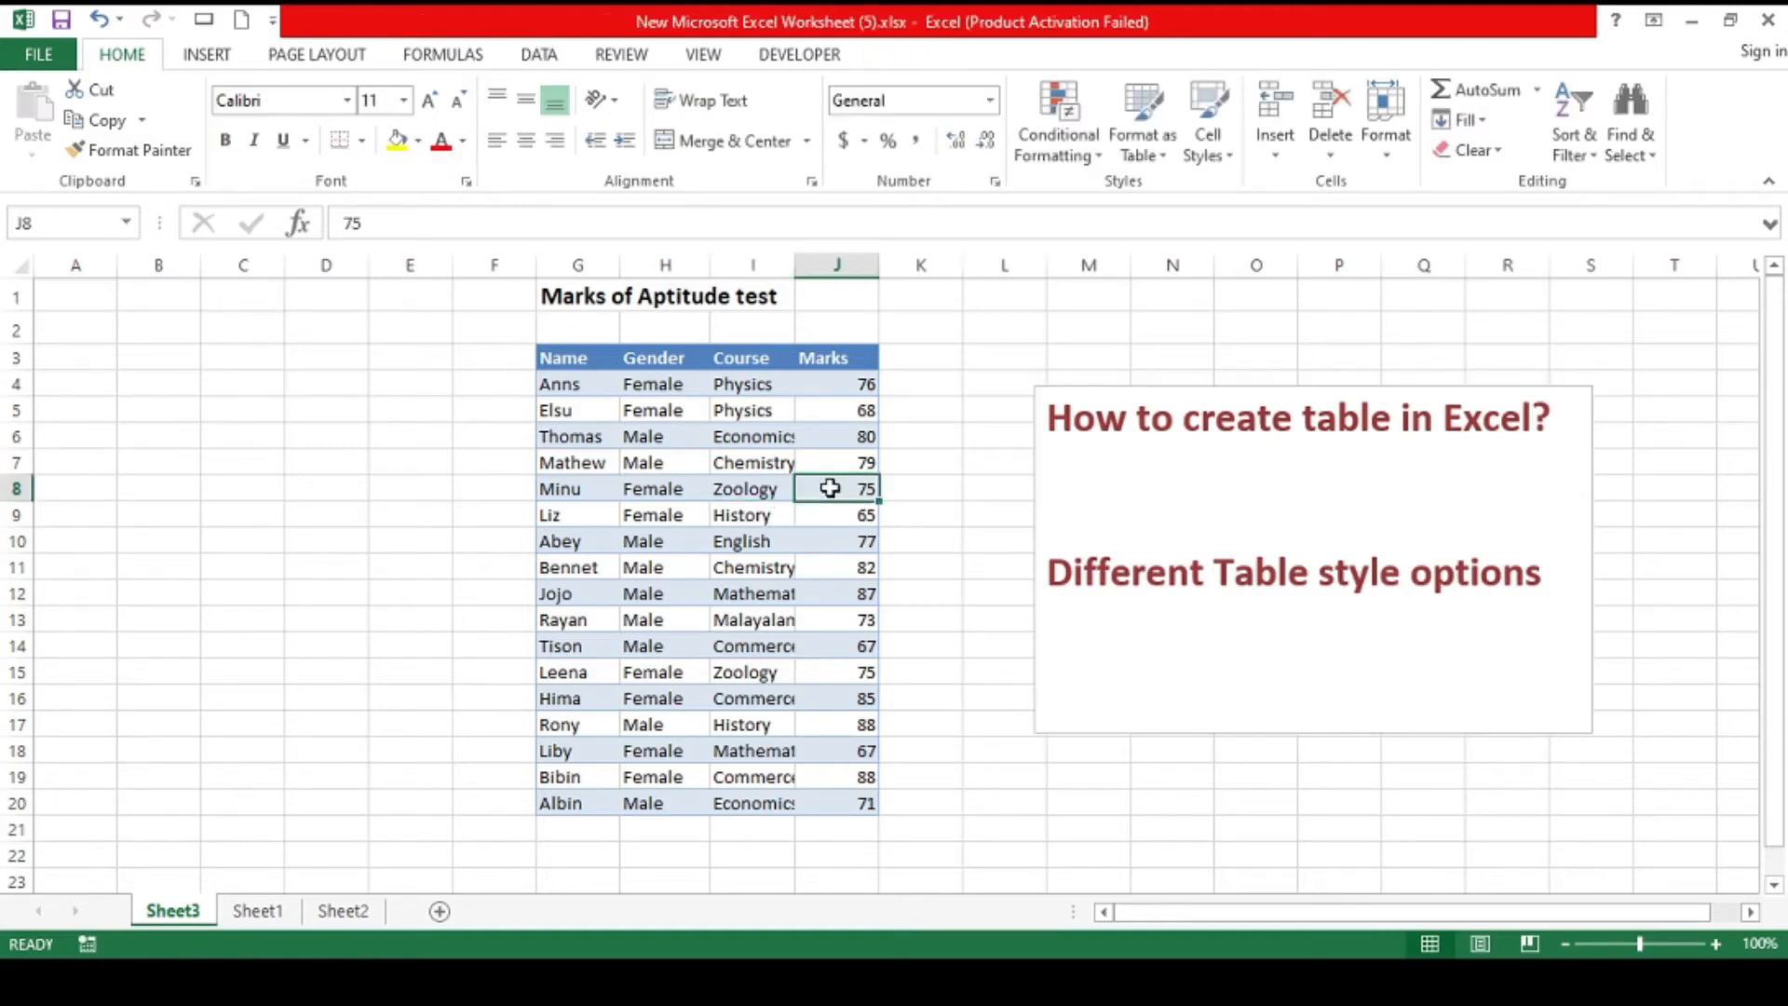
left_click(746, 436)
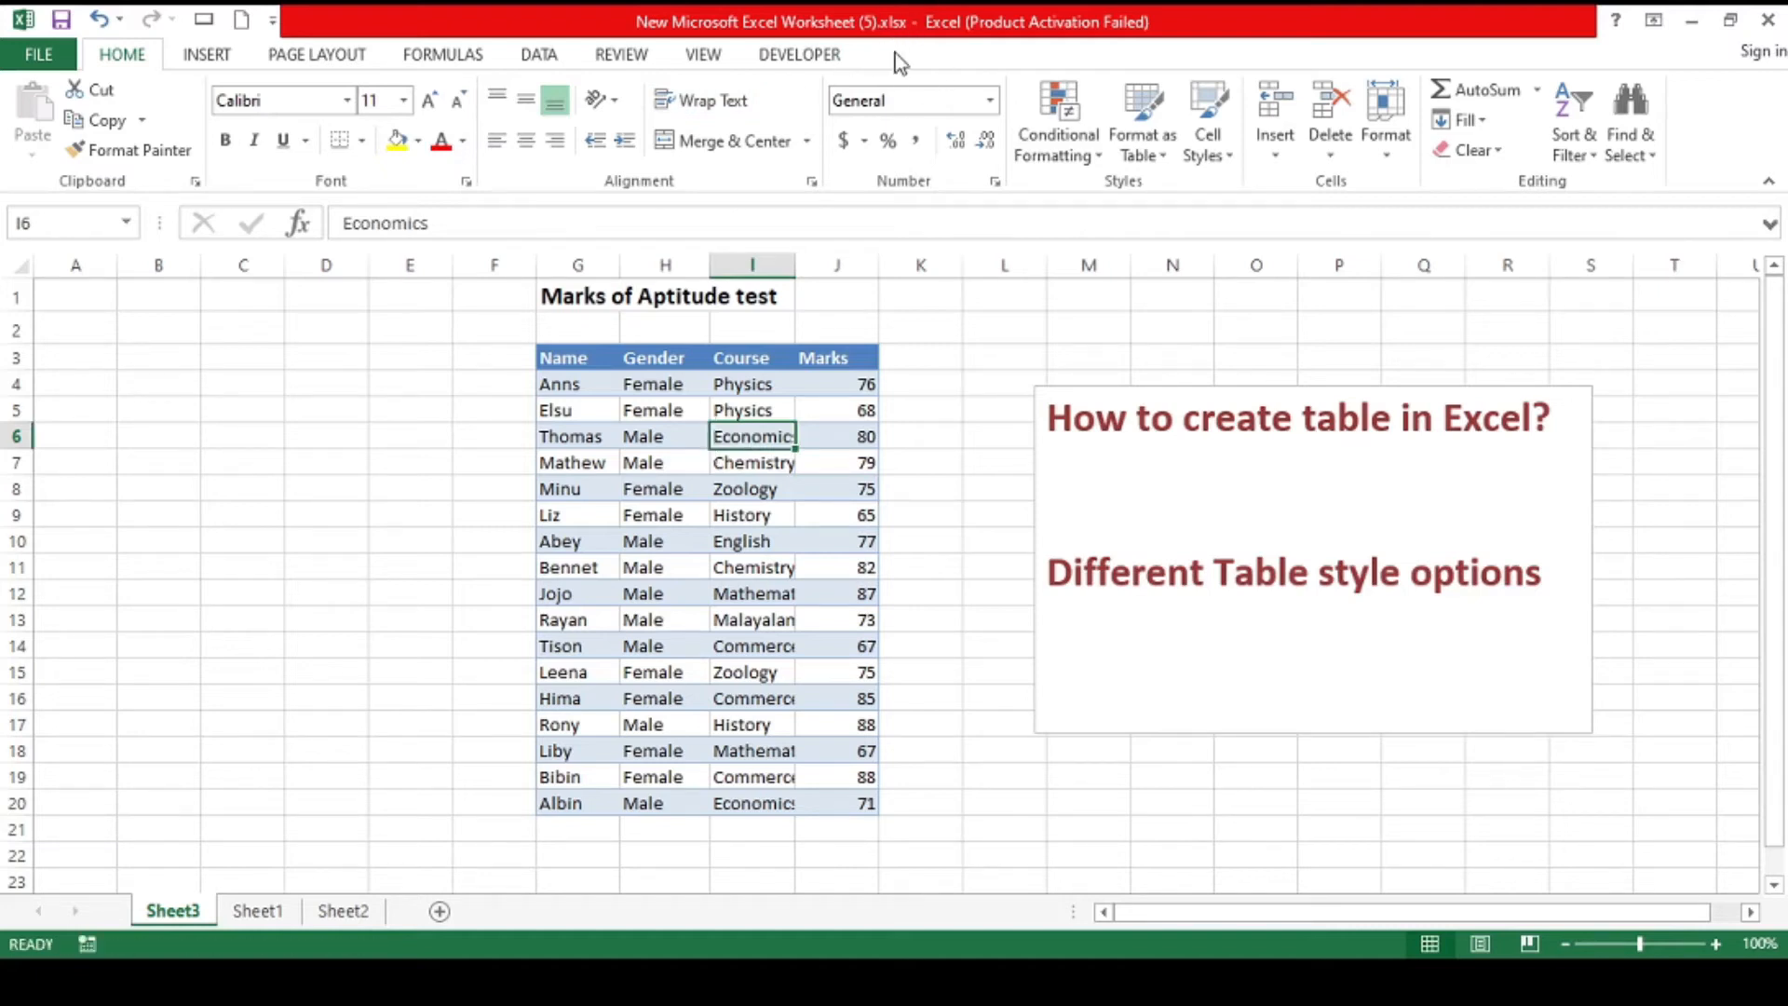
Step: Create a table again from the formatted range G3:J20, keeping the first row as headers
left_click(671, 481)
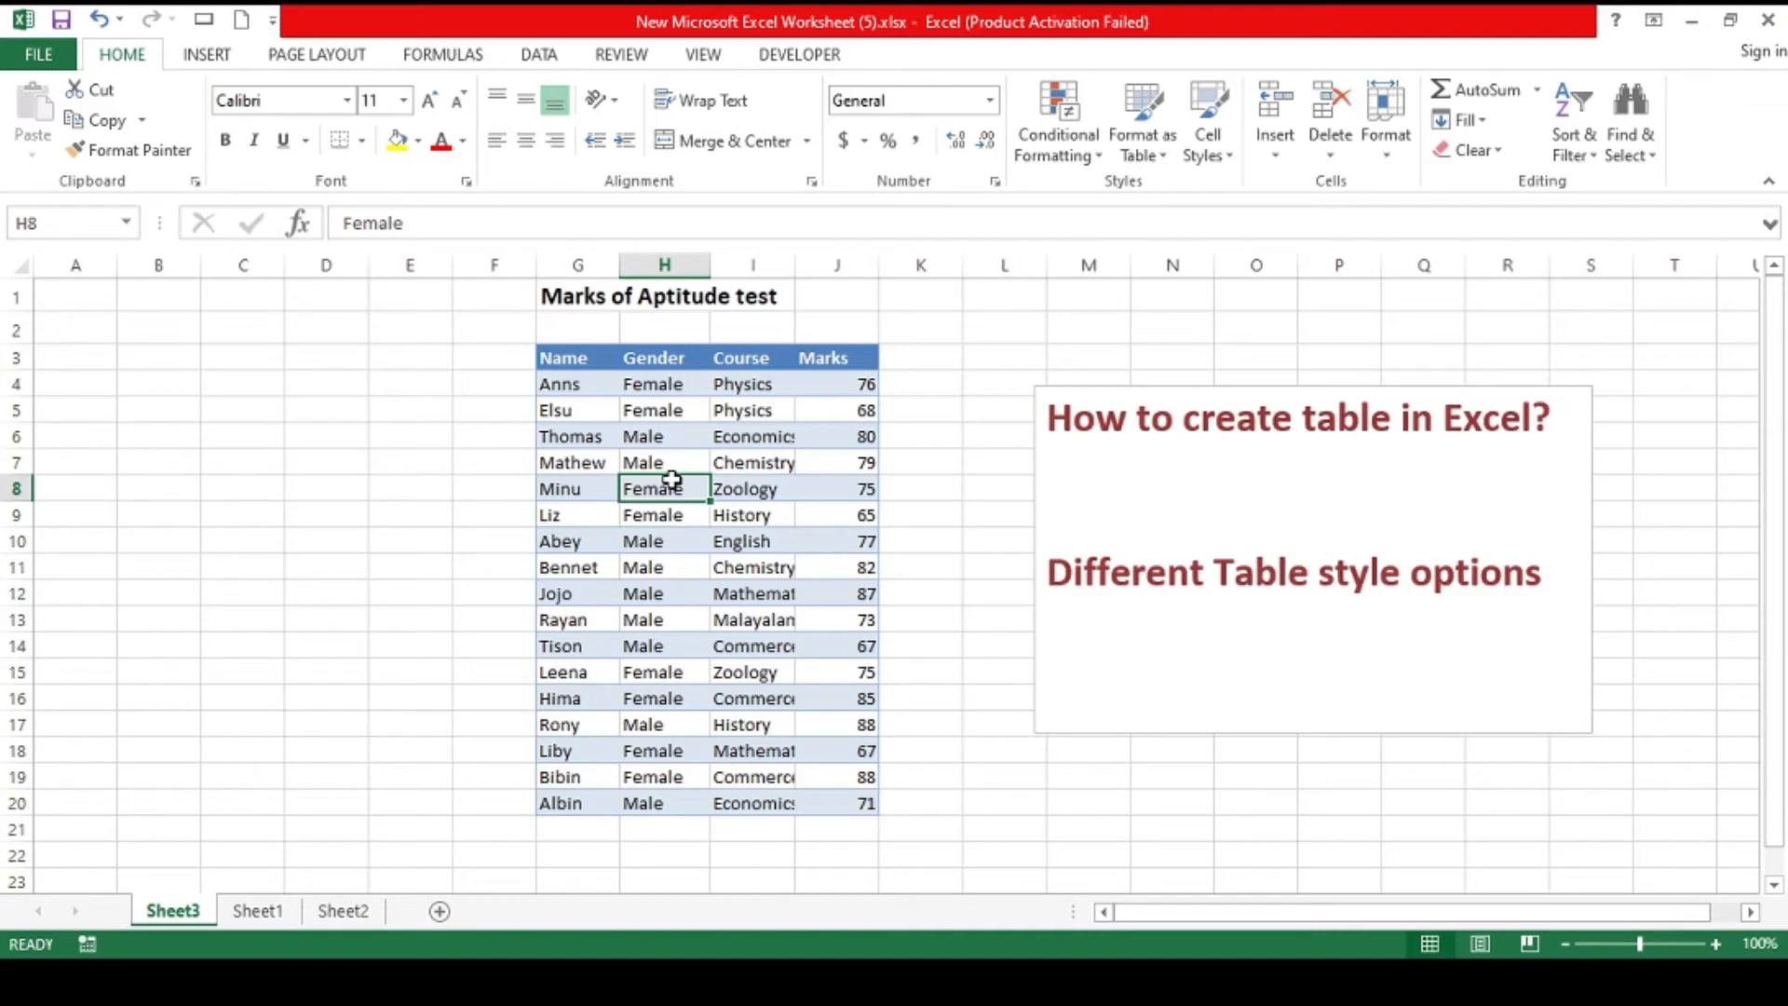
key("ctrl+t")
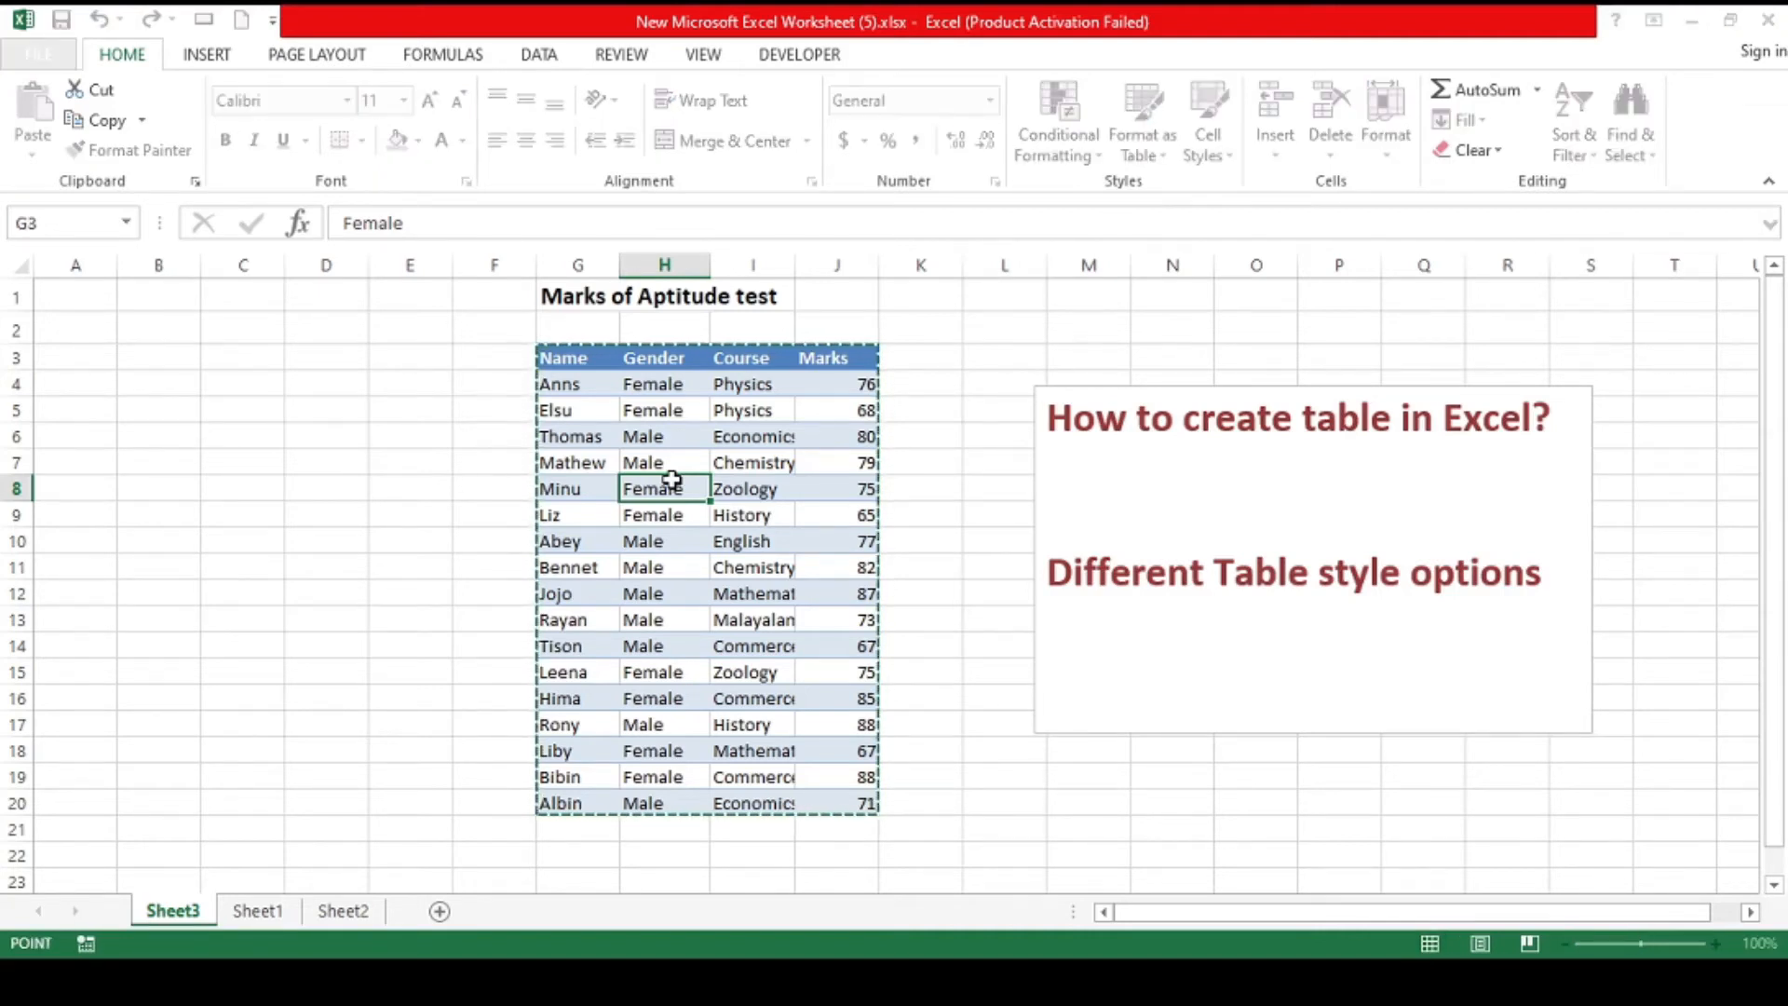
key("Escape")
key("ctrl+t")
key("Return")
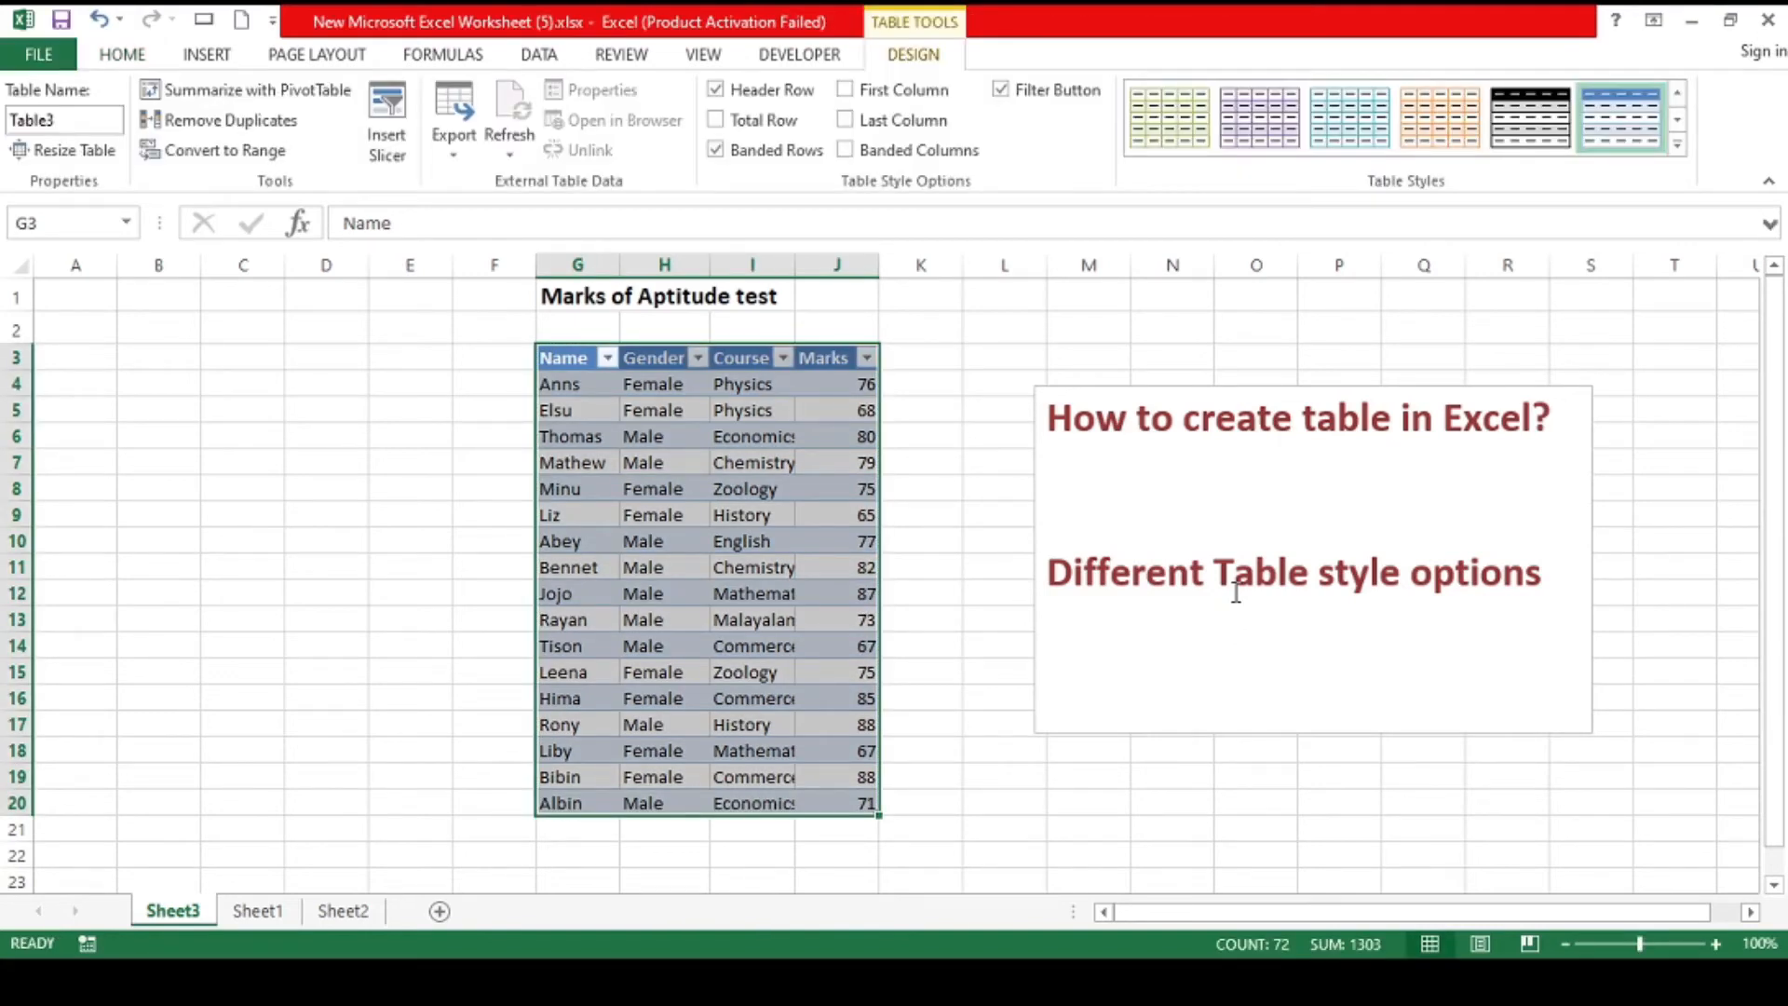
Step: Insert a slicer for the Course column of the table
left_click(810, 514)
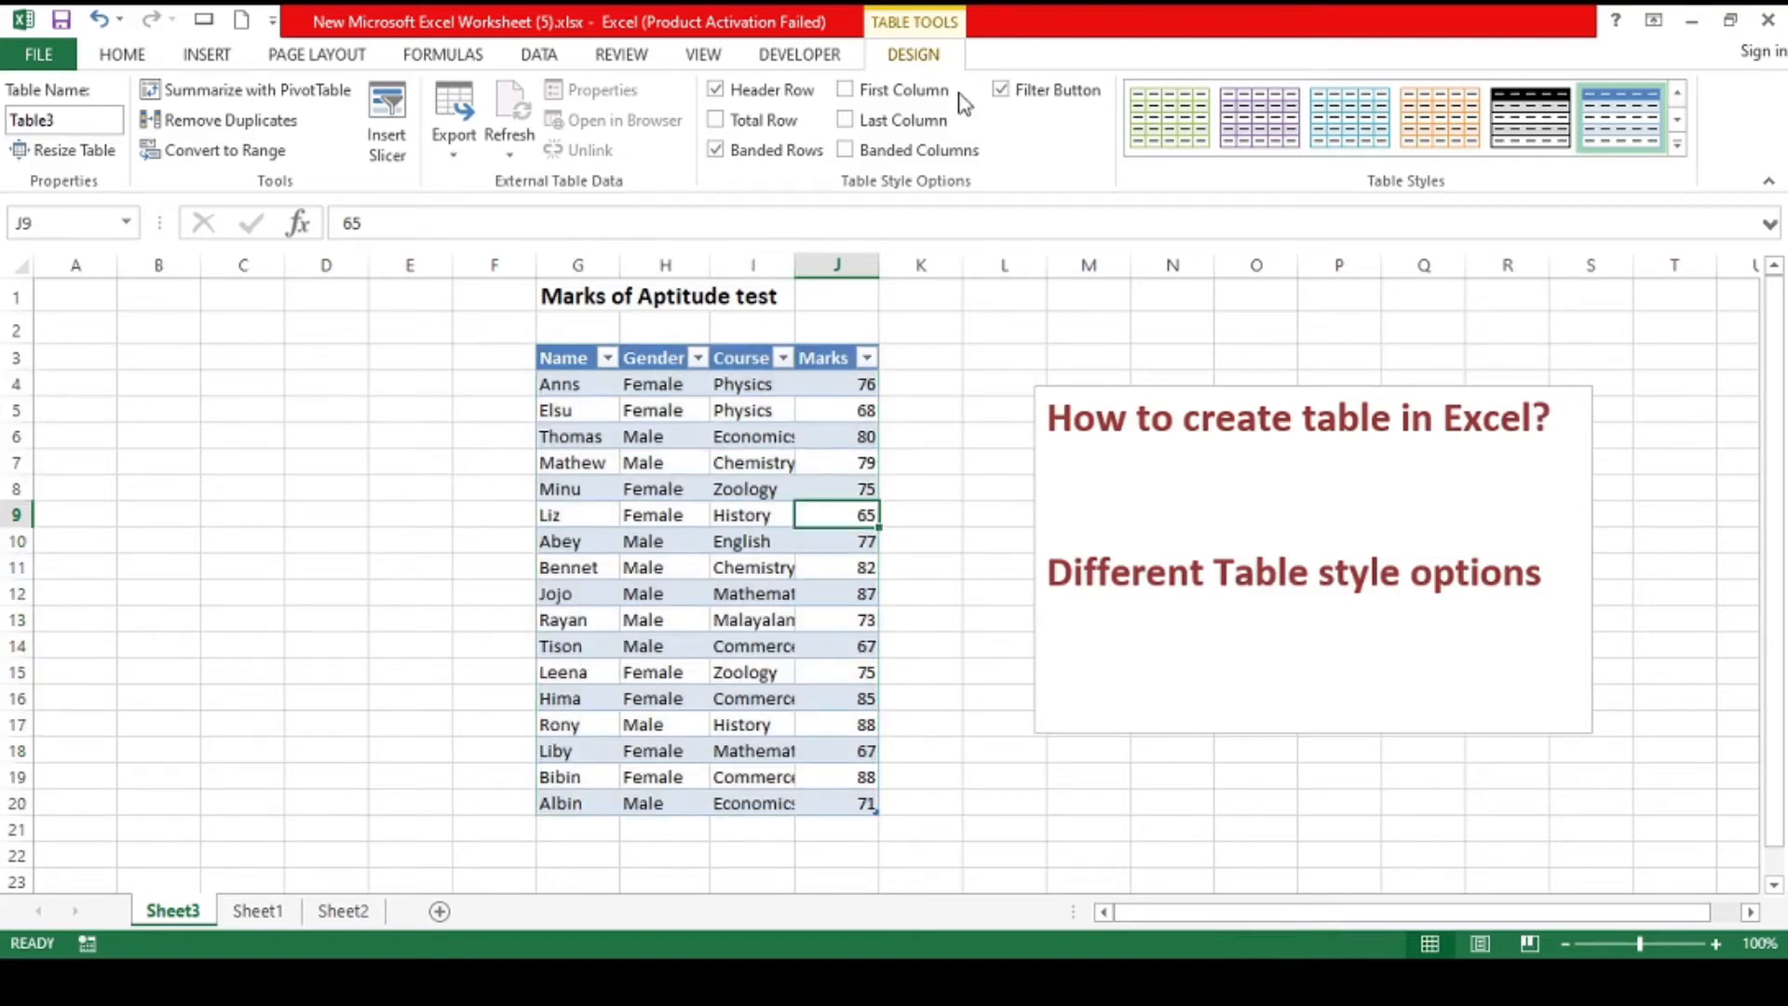
left_click(381, 147)
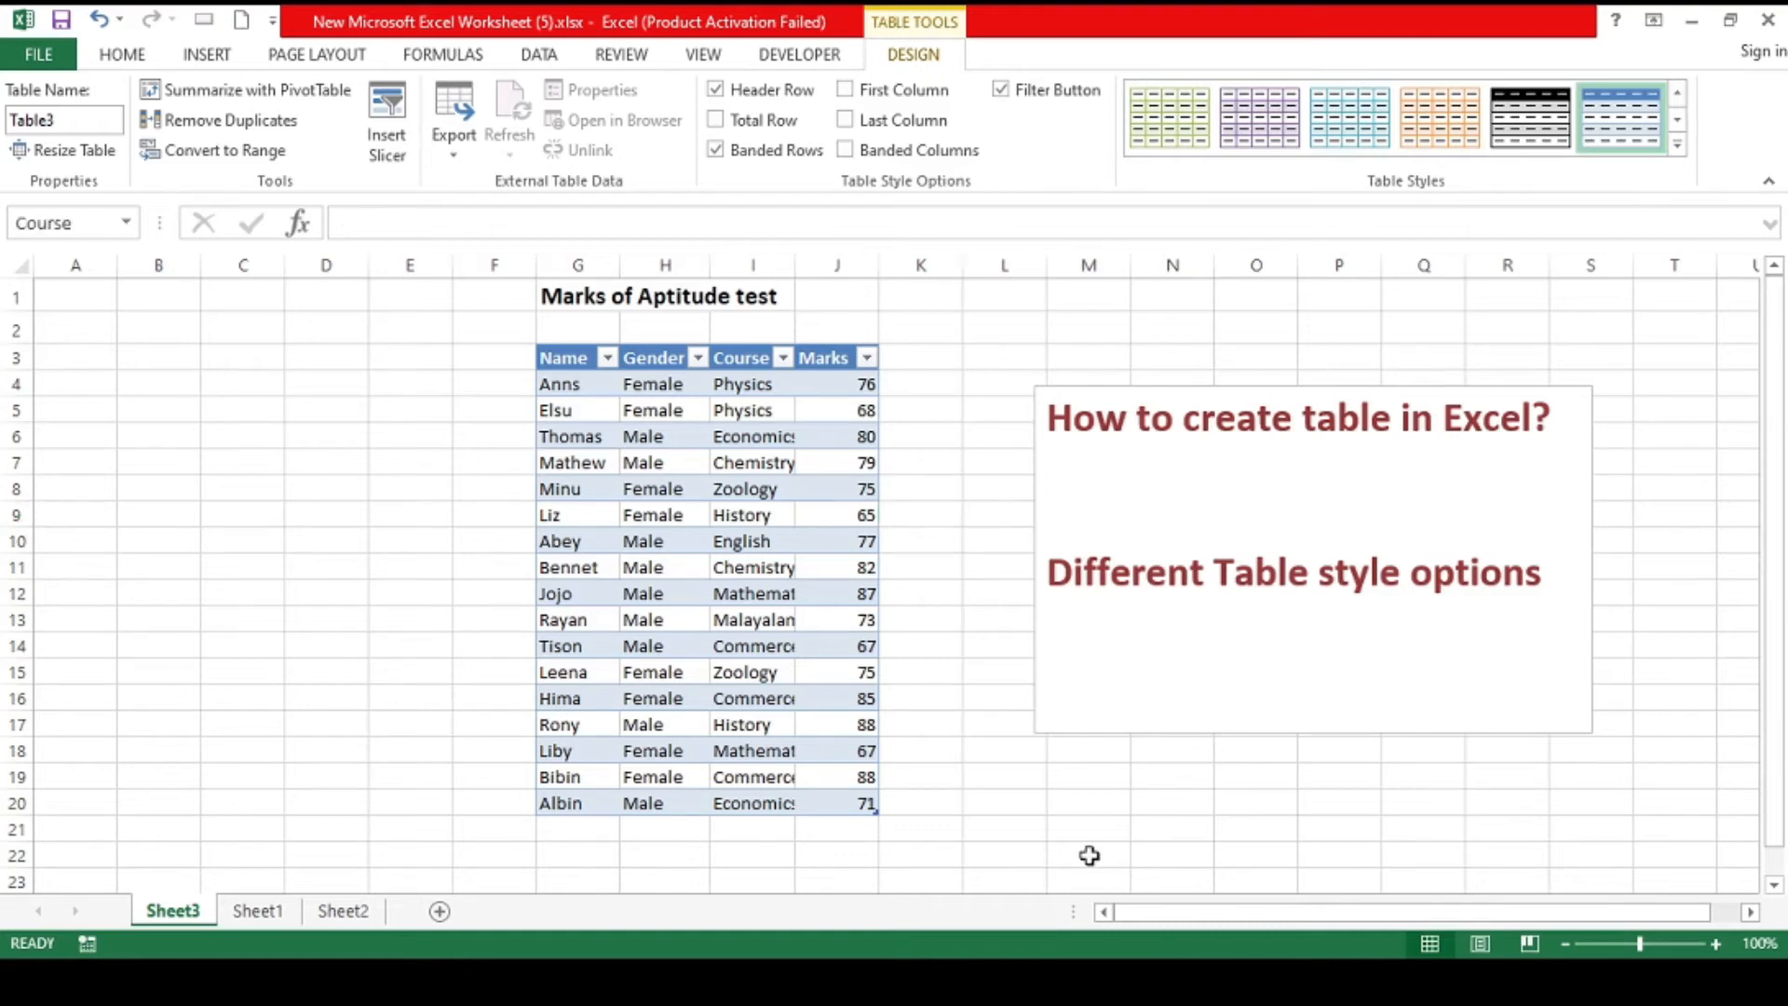
Step: Move the Course slicer clear of the table and filter the rows by Commerce, Malayalam and Economics in turn
left_click_drag(893, 436, 1124, 358)
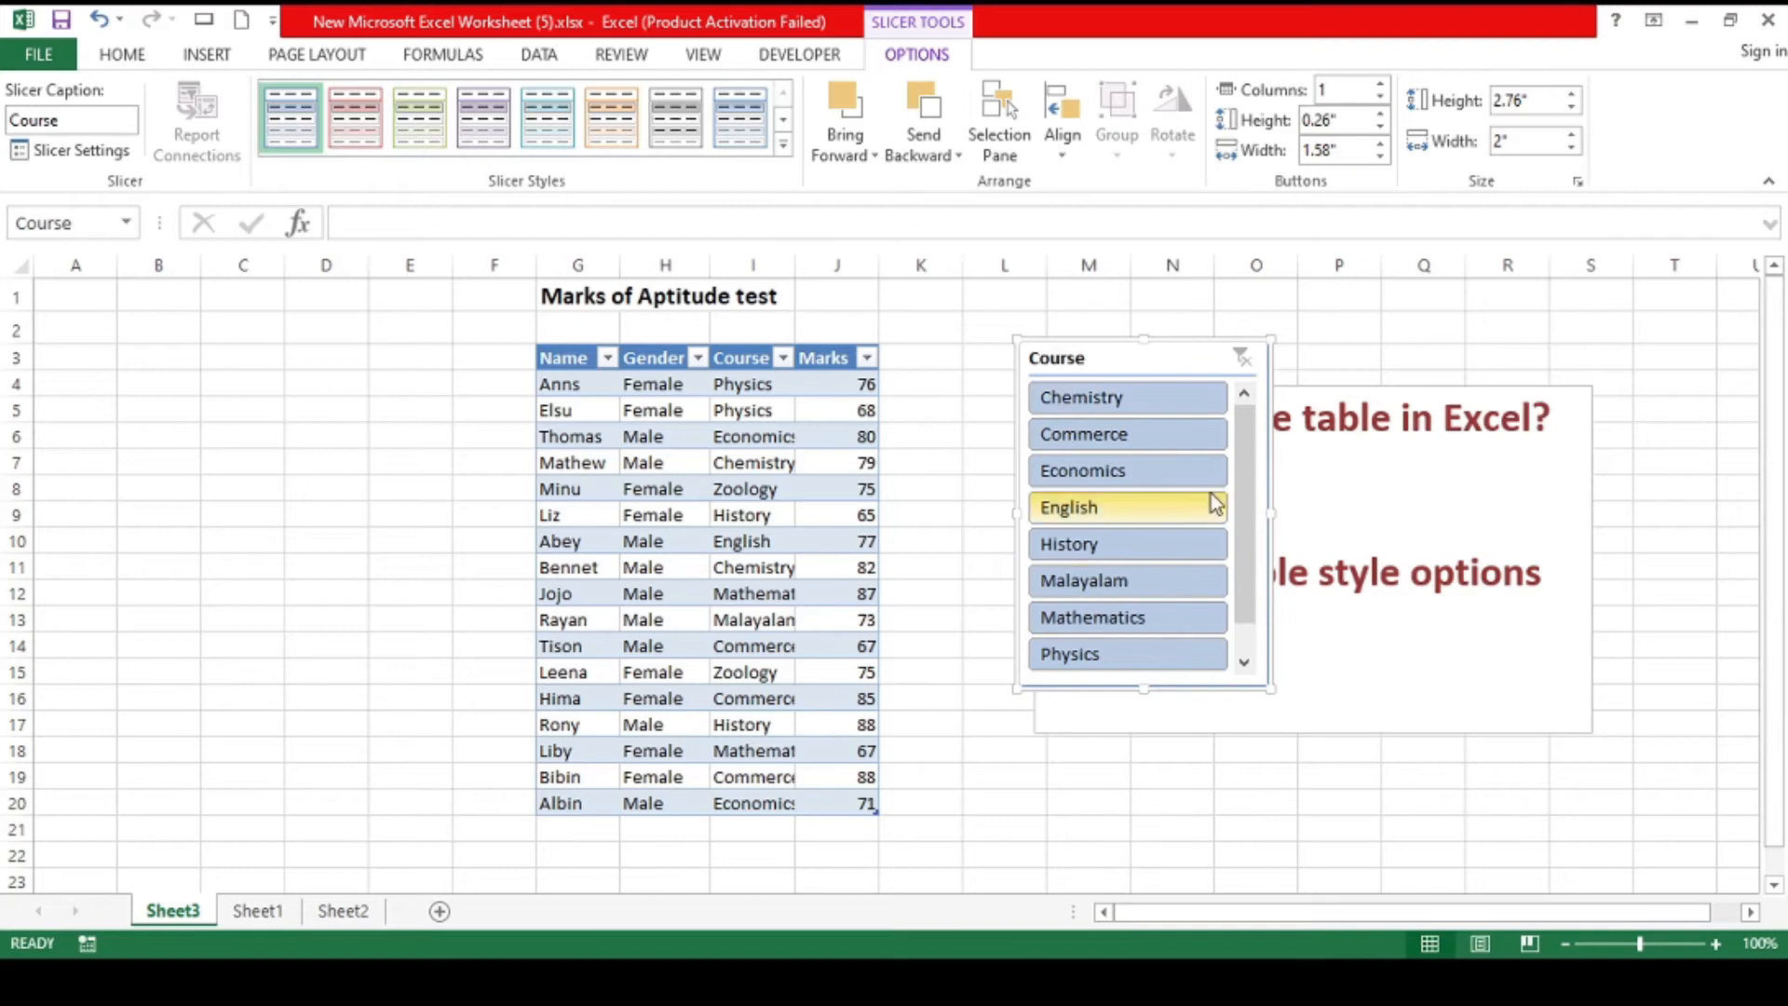
left_click_drag(1239, 482, 1246, 605)
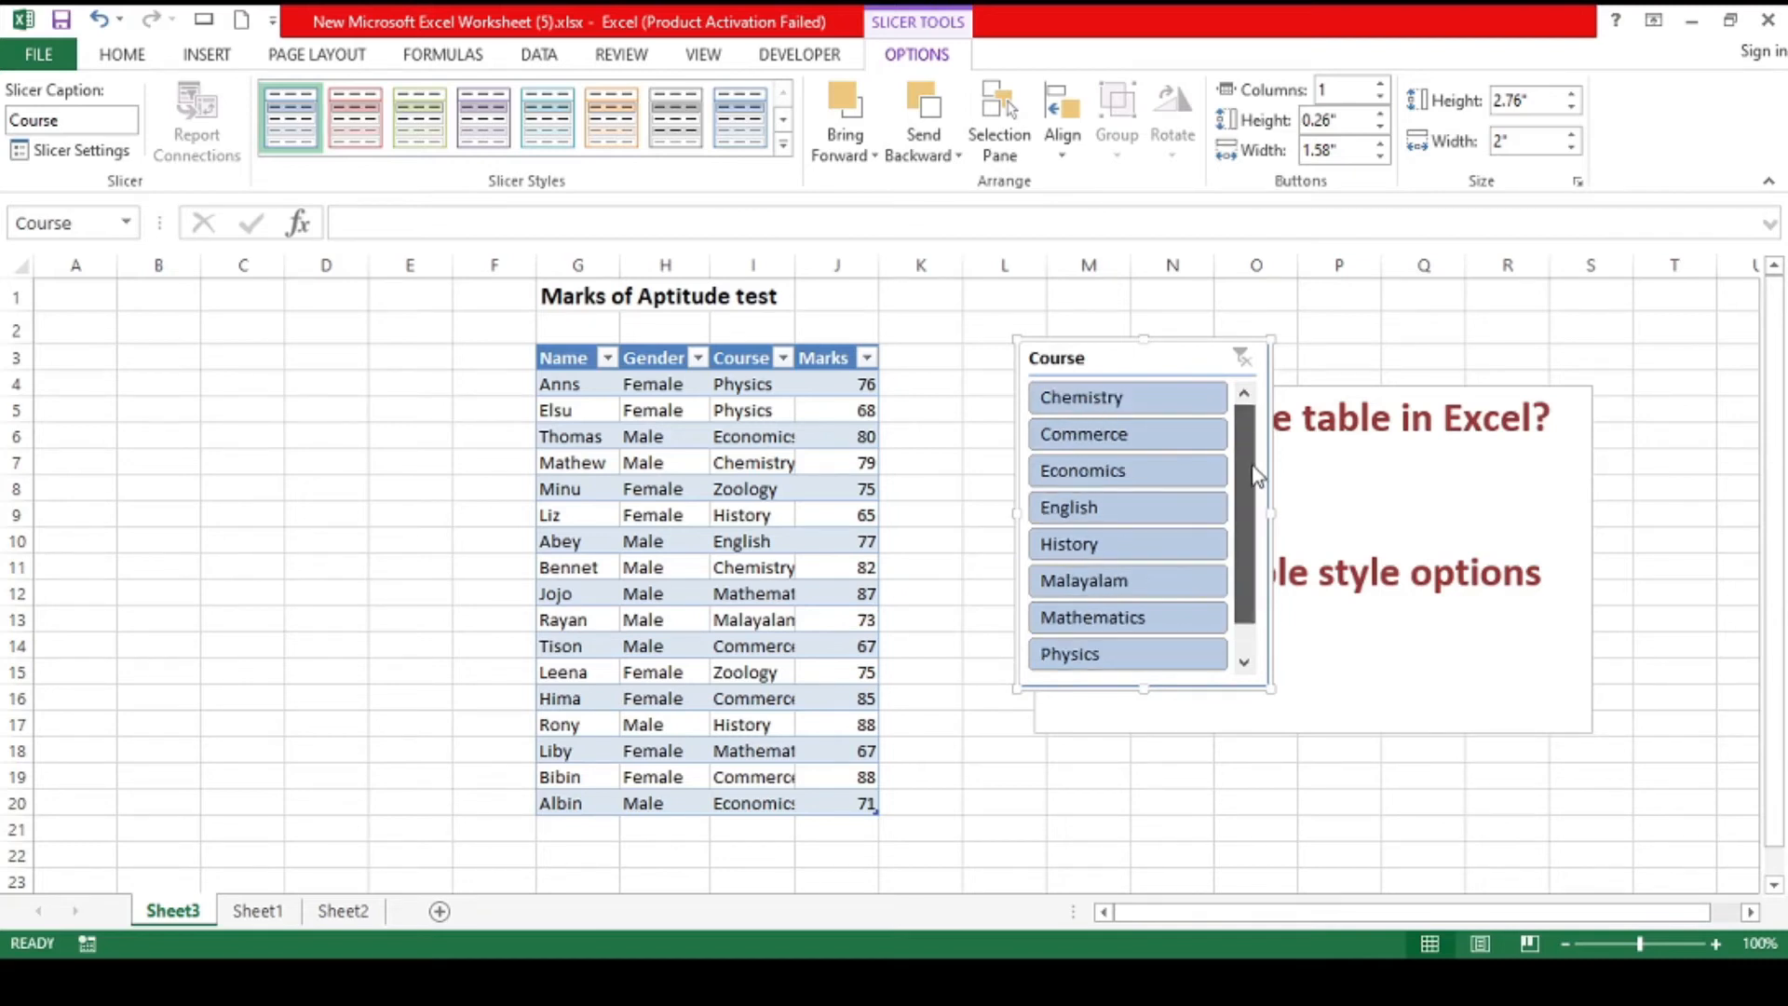
left_click(1088, 432)
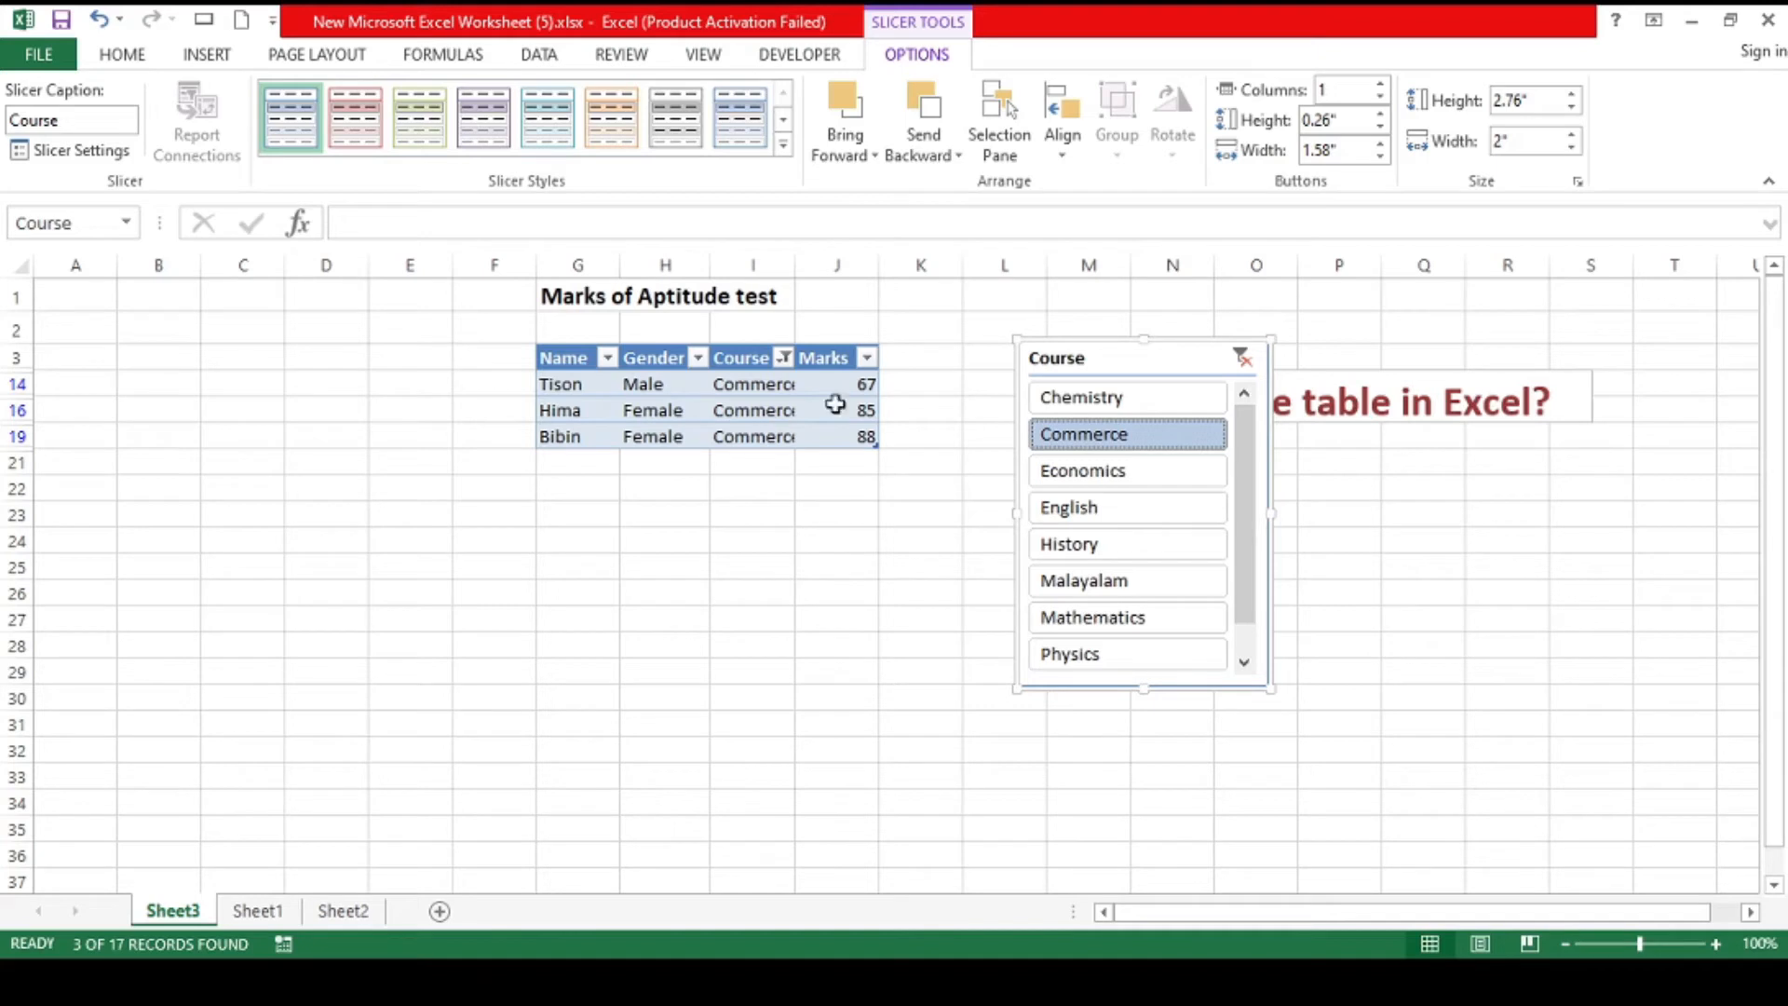
left_click(1080, 583)
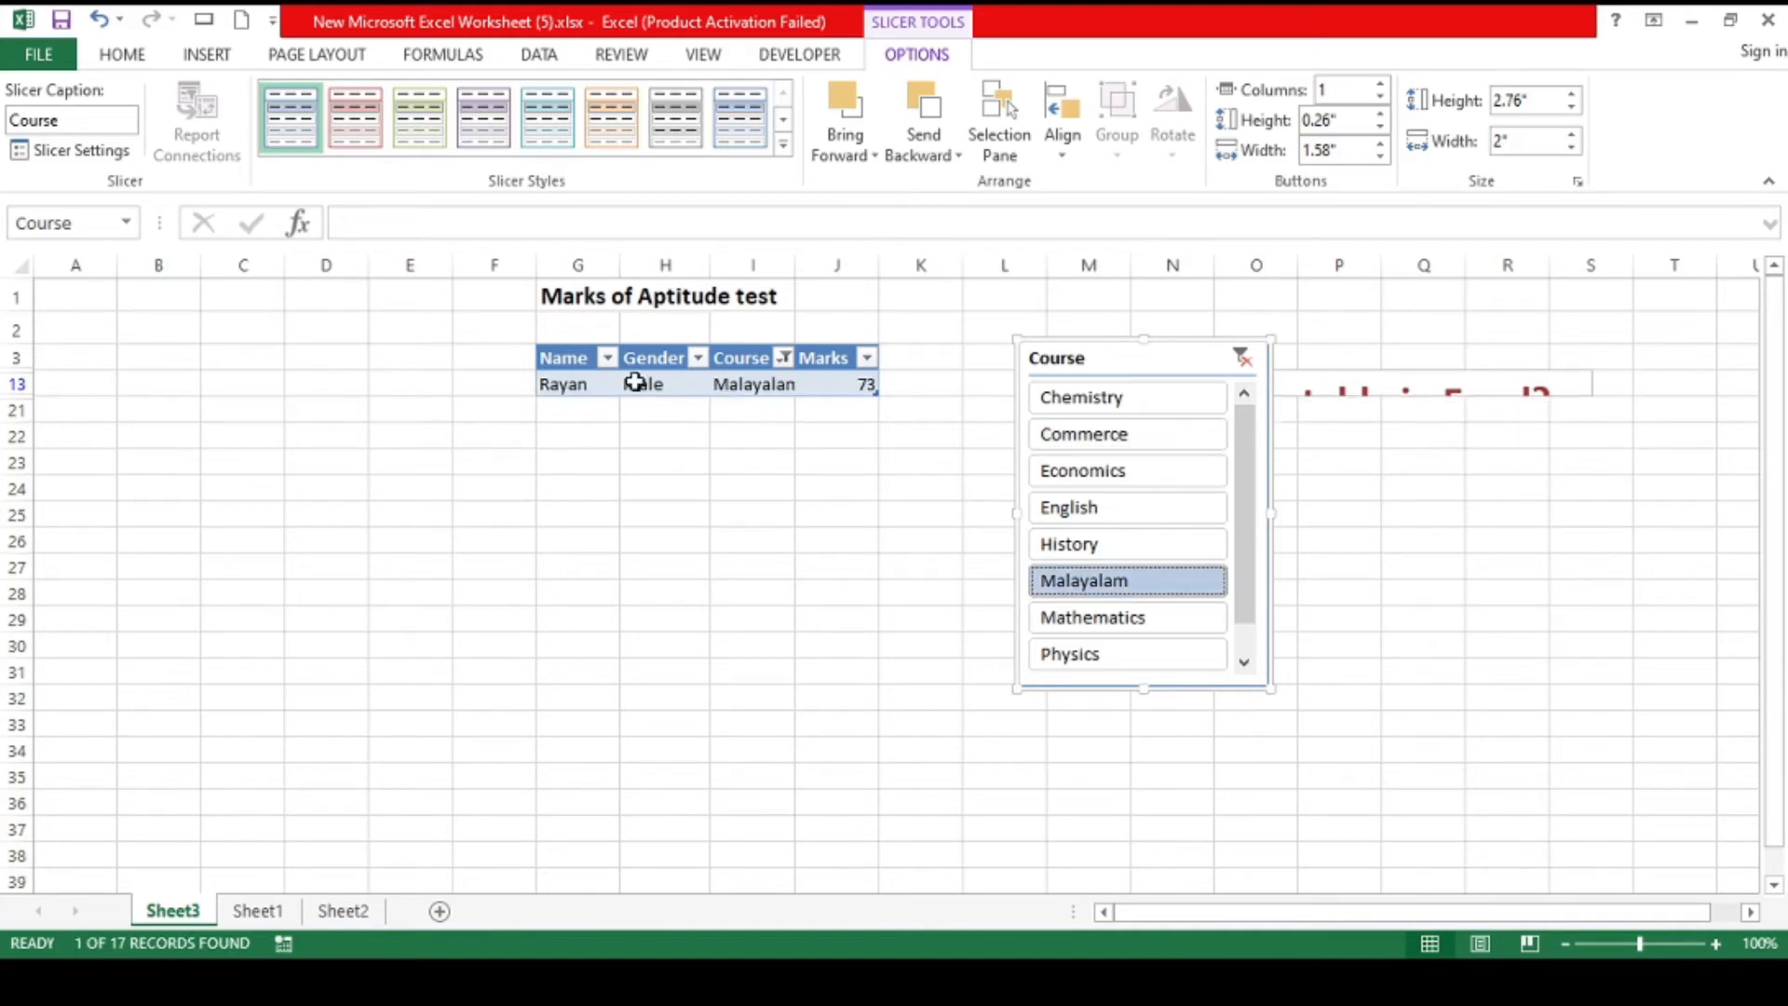
left_click(1058, 467)
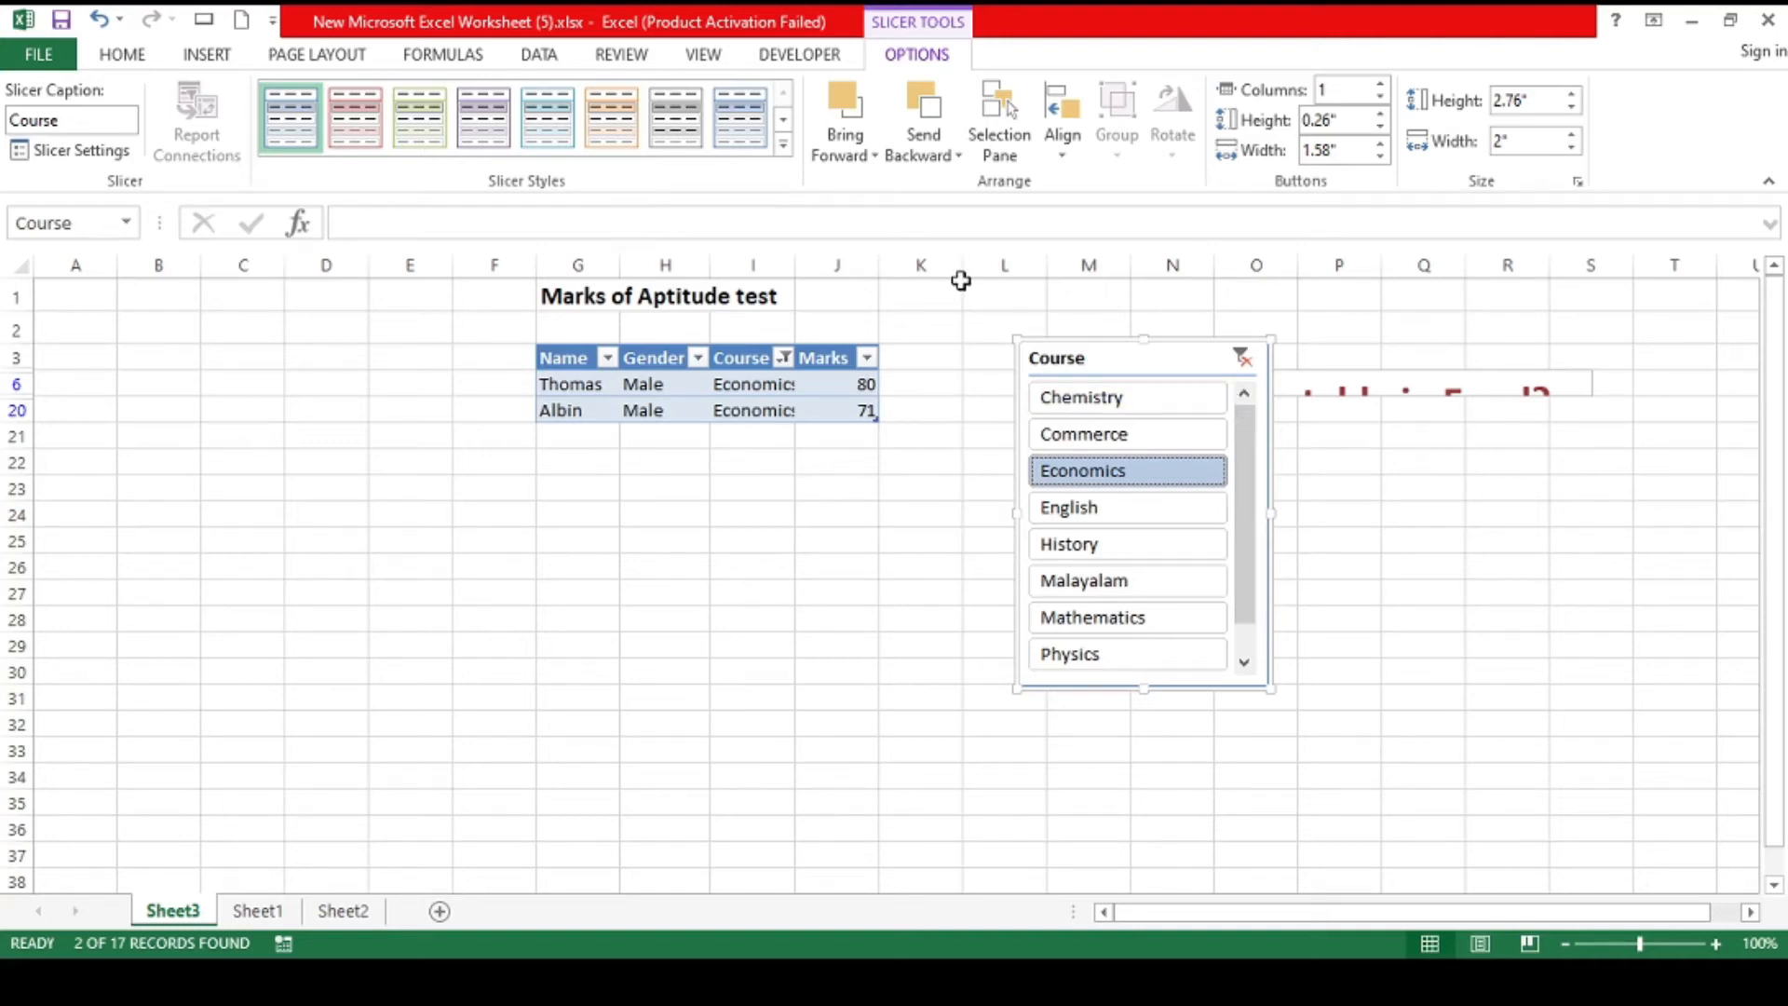
Step: Clear the Course slicer's filter and delete the slicer from the sheet
left_click(1241, 359)
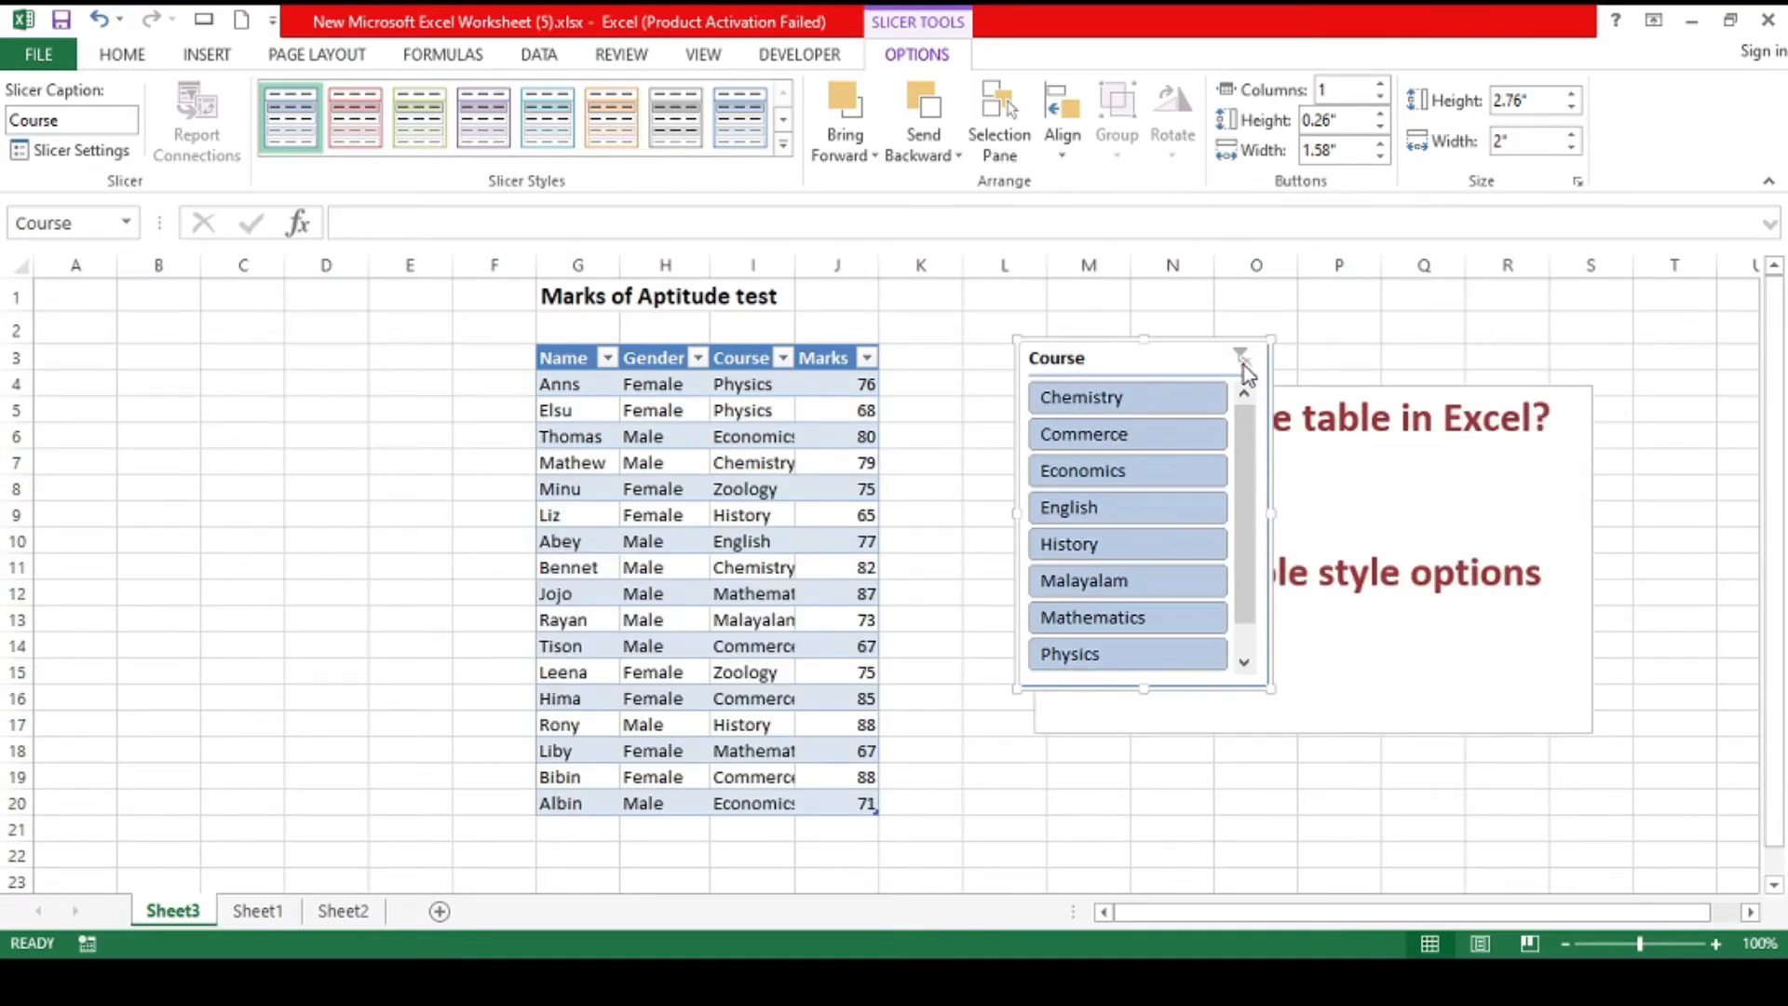
left_click(1141, 363)
key("Delete")
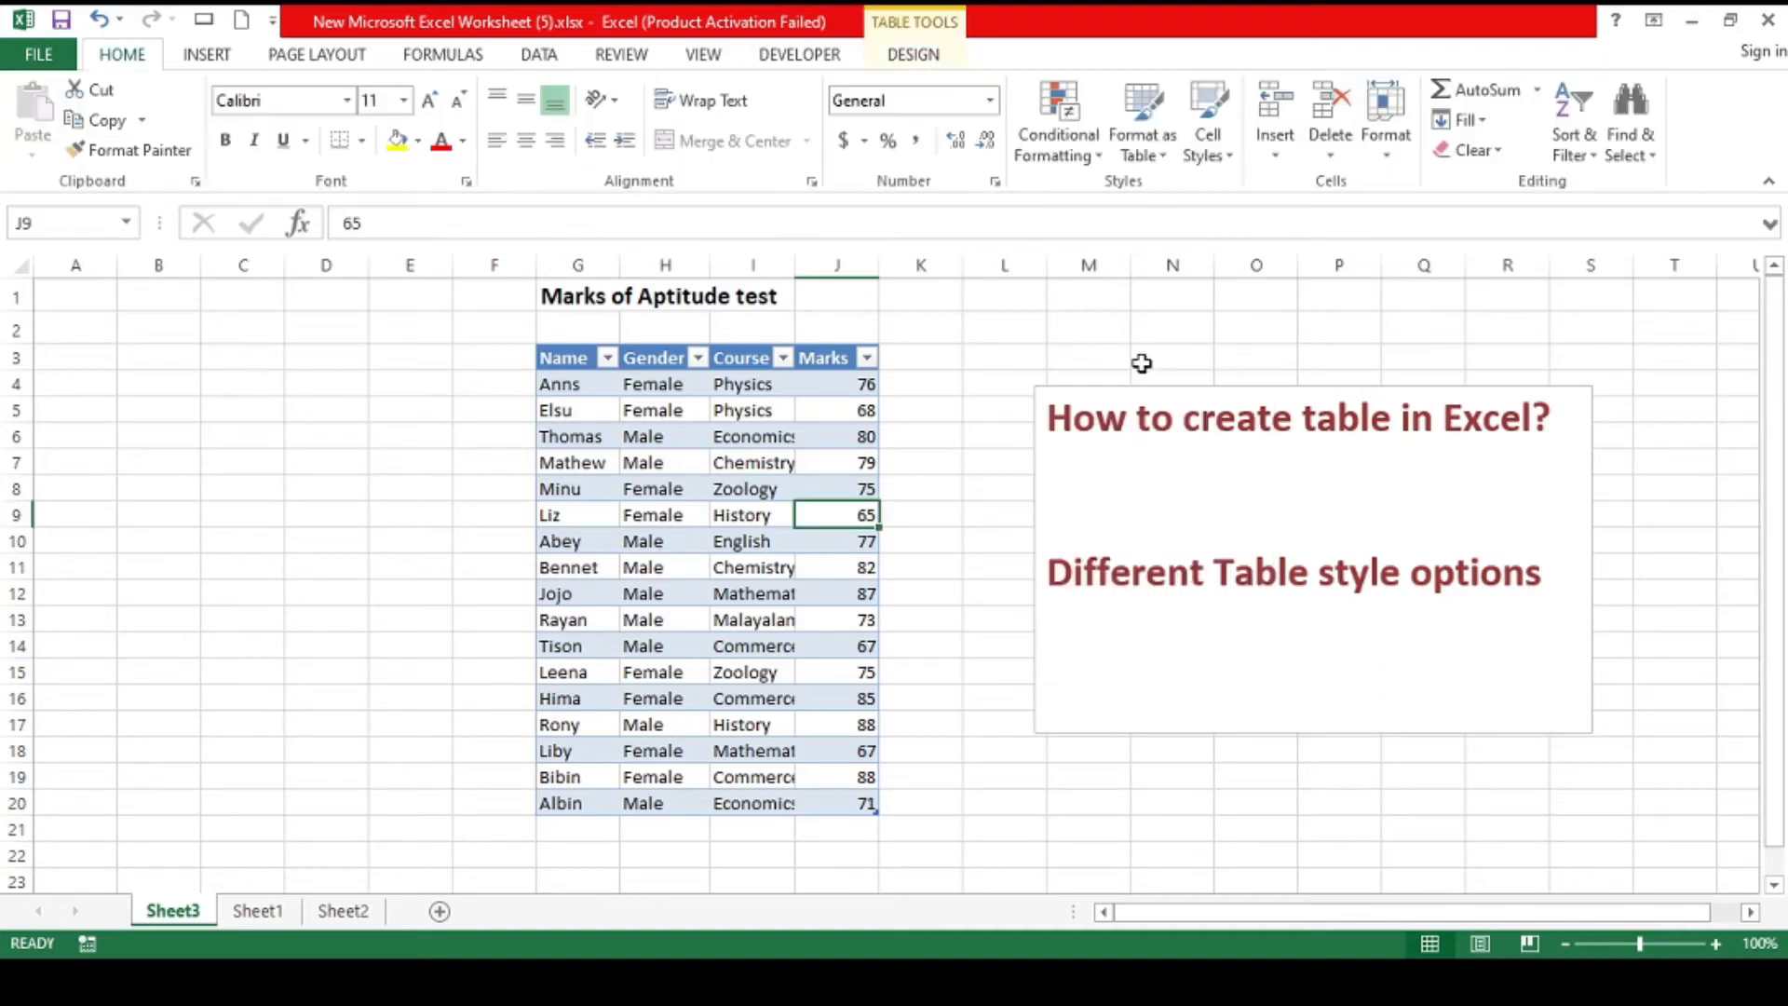
Step: Look at the table's export options, and turn the header row off and back on
left_click(900, 55)
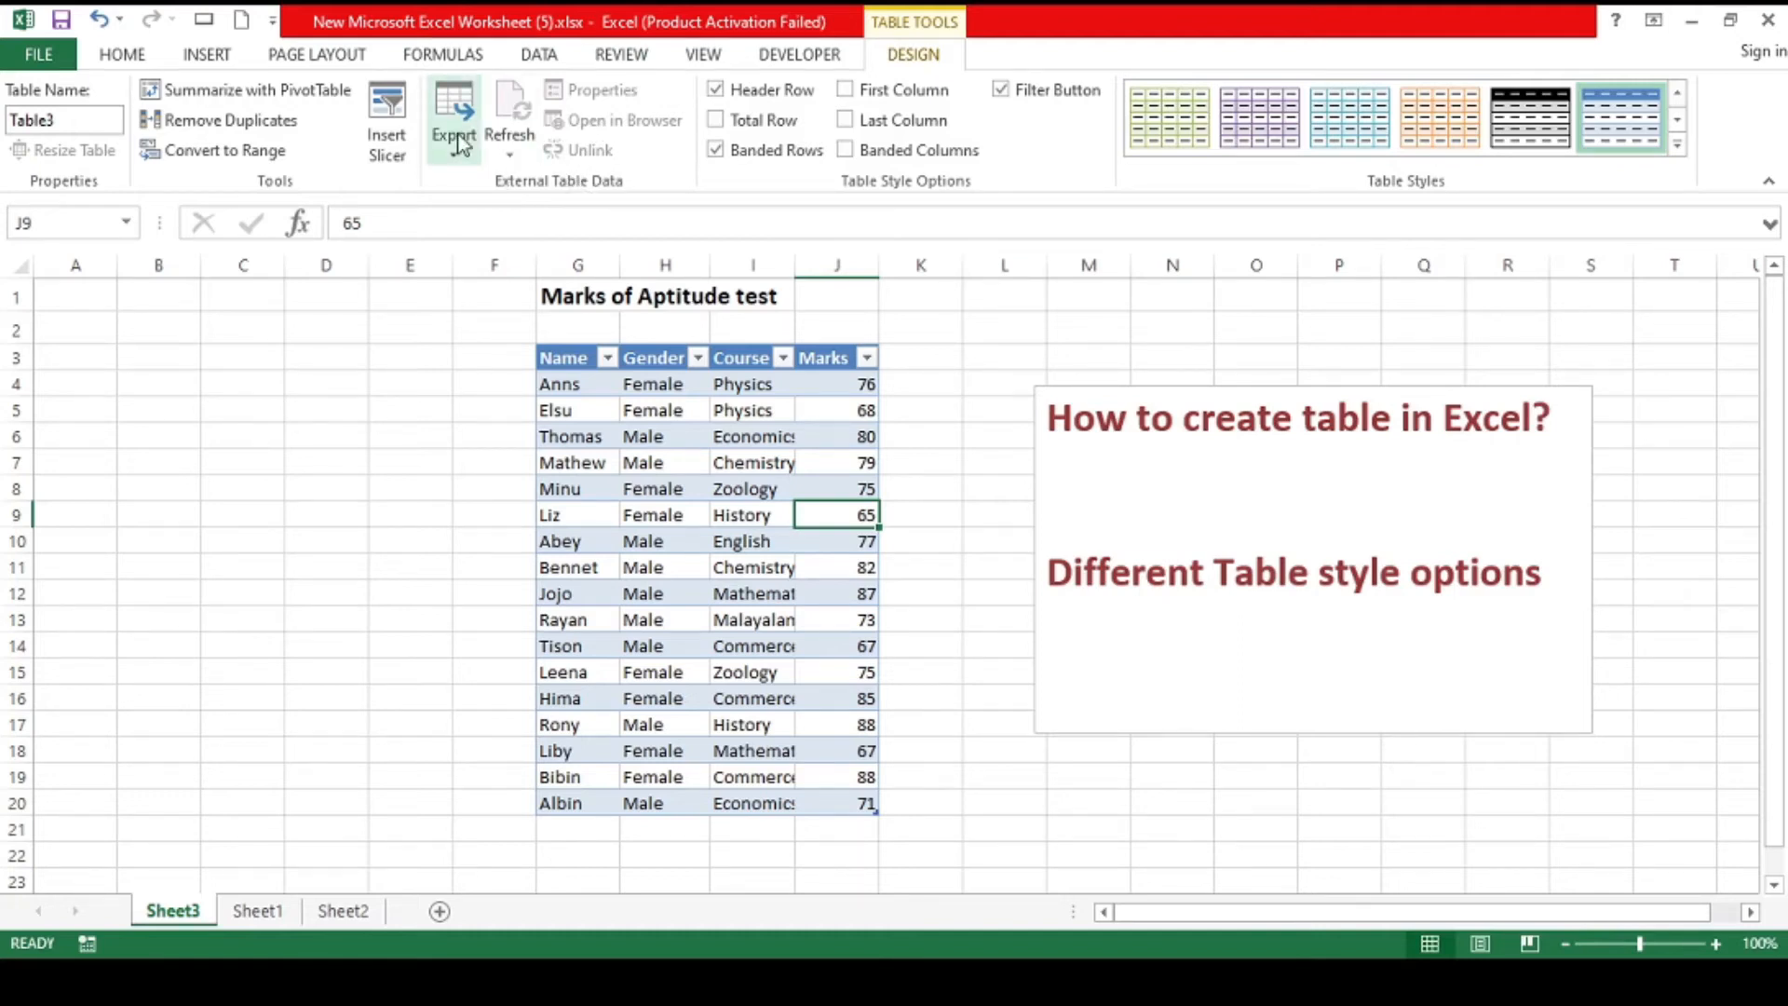
left_click(458, 165)
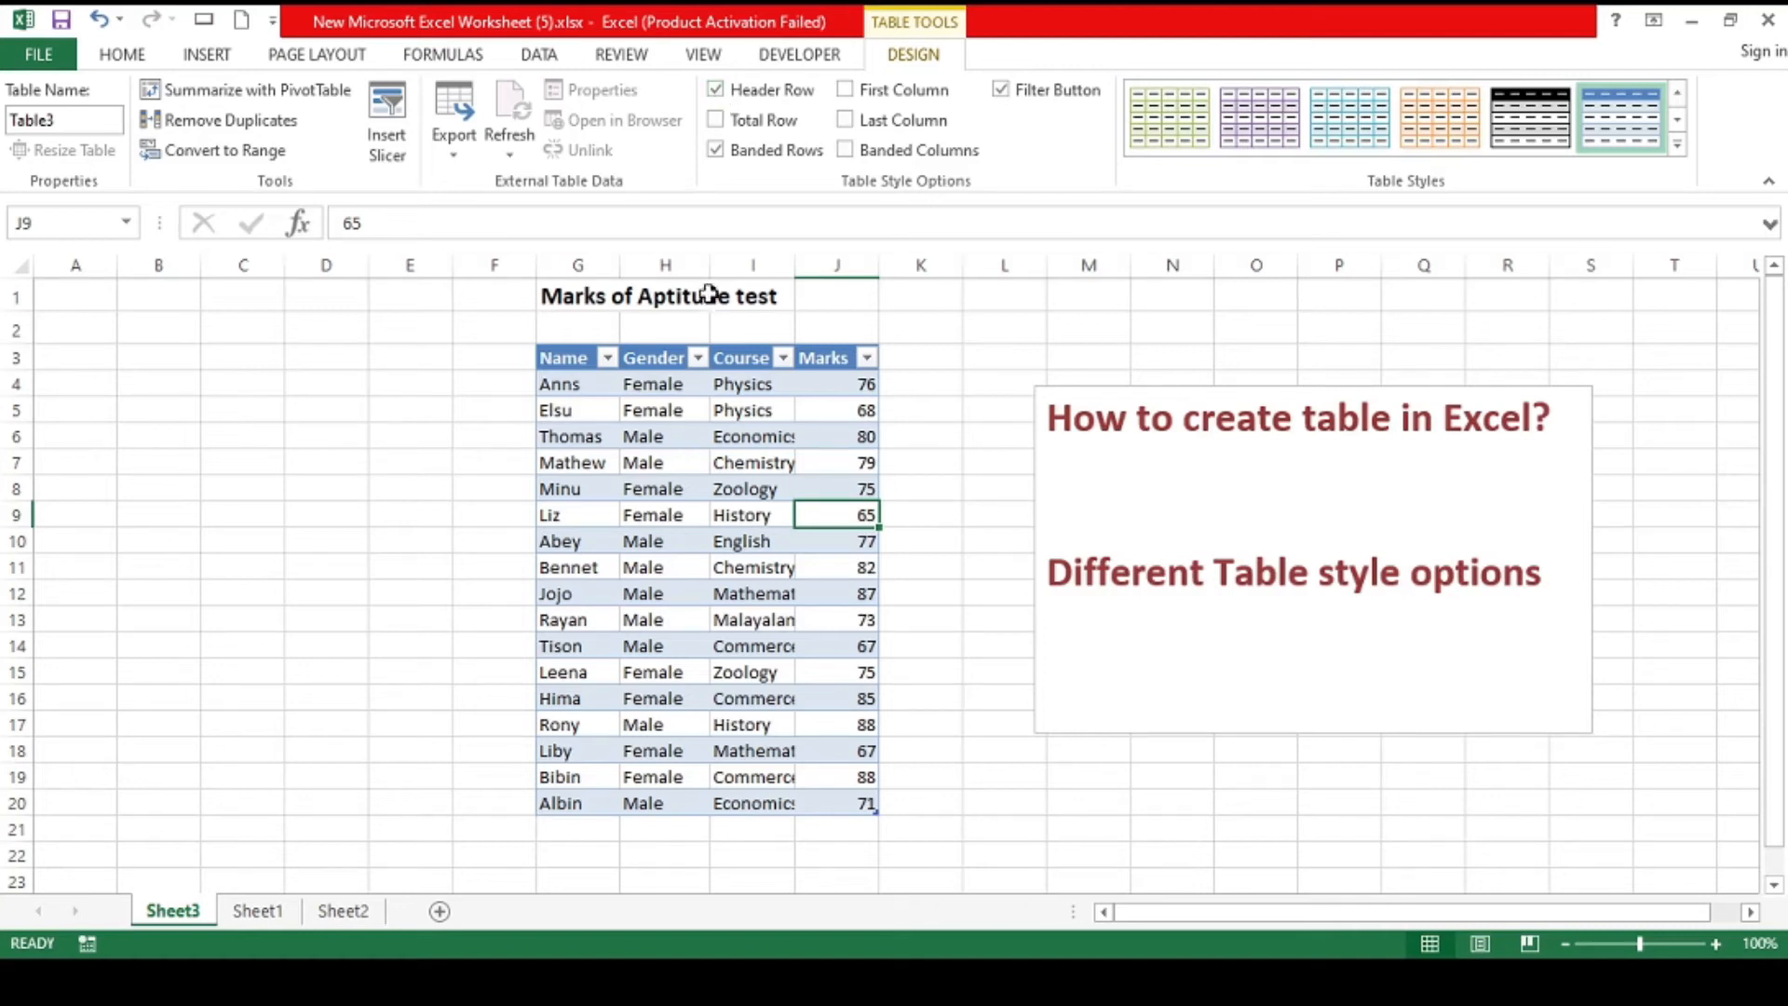
left_click(720, 93)
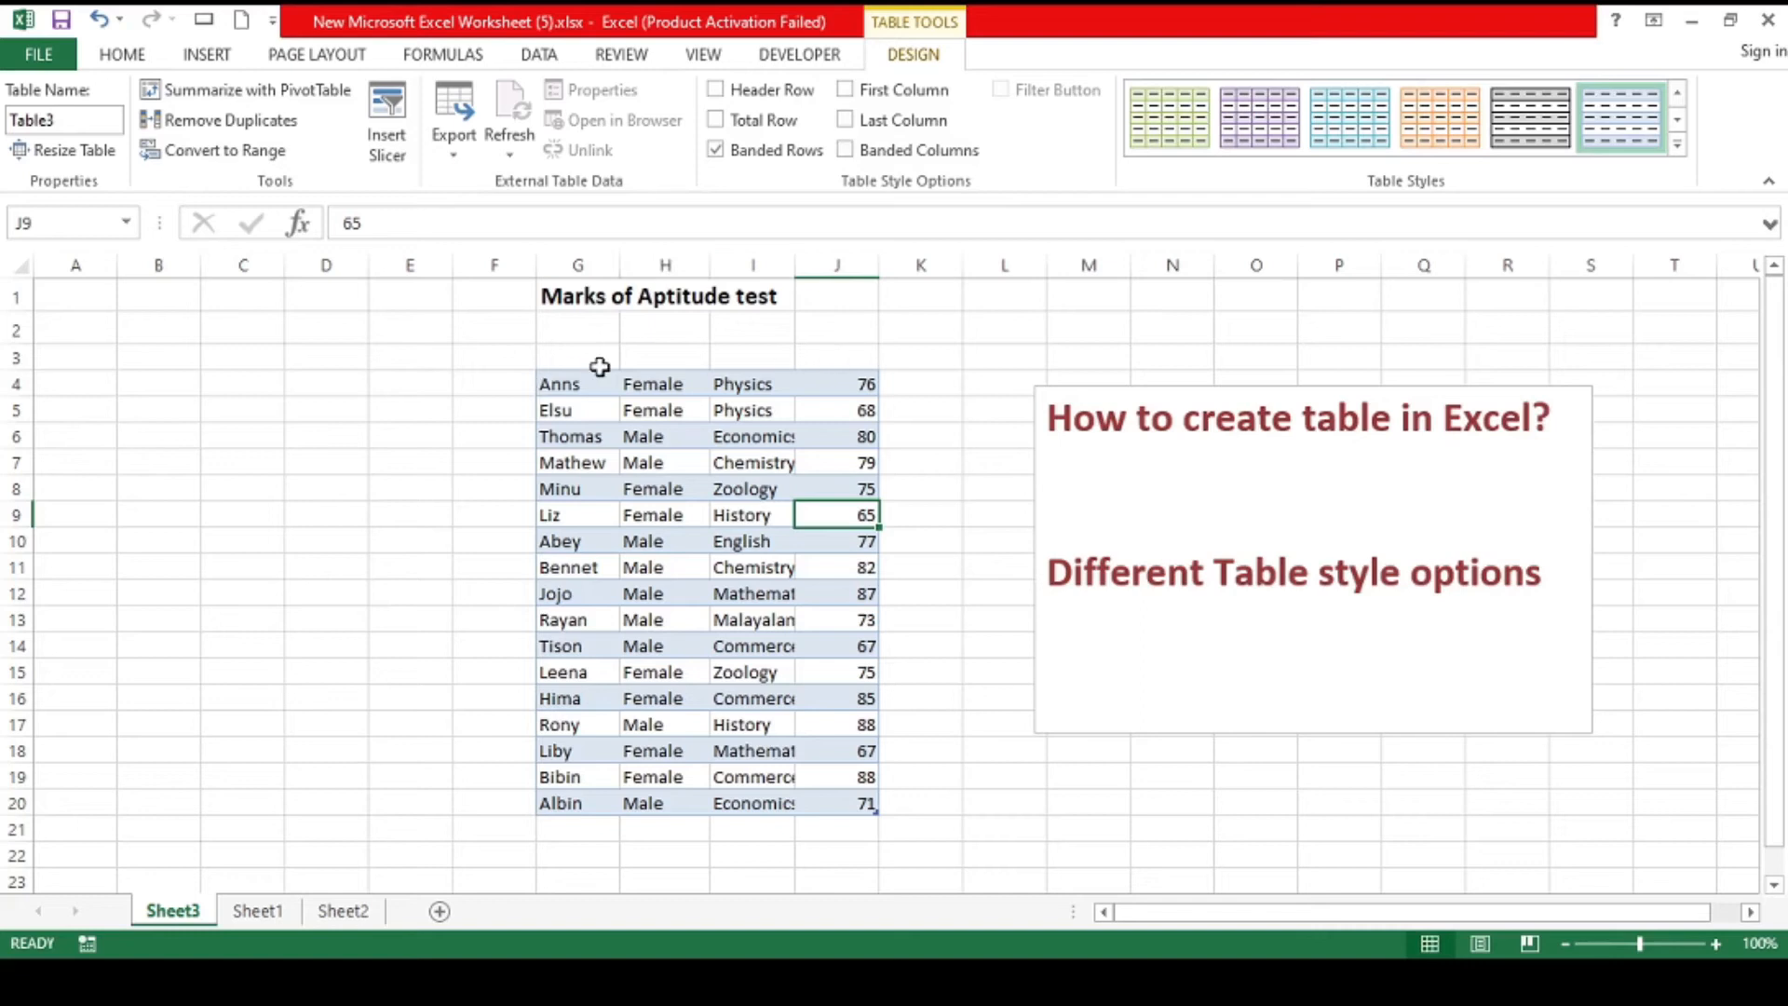
left_click(714, 86)
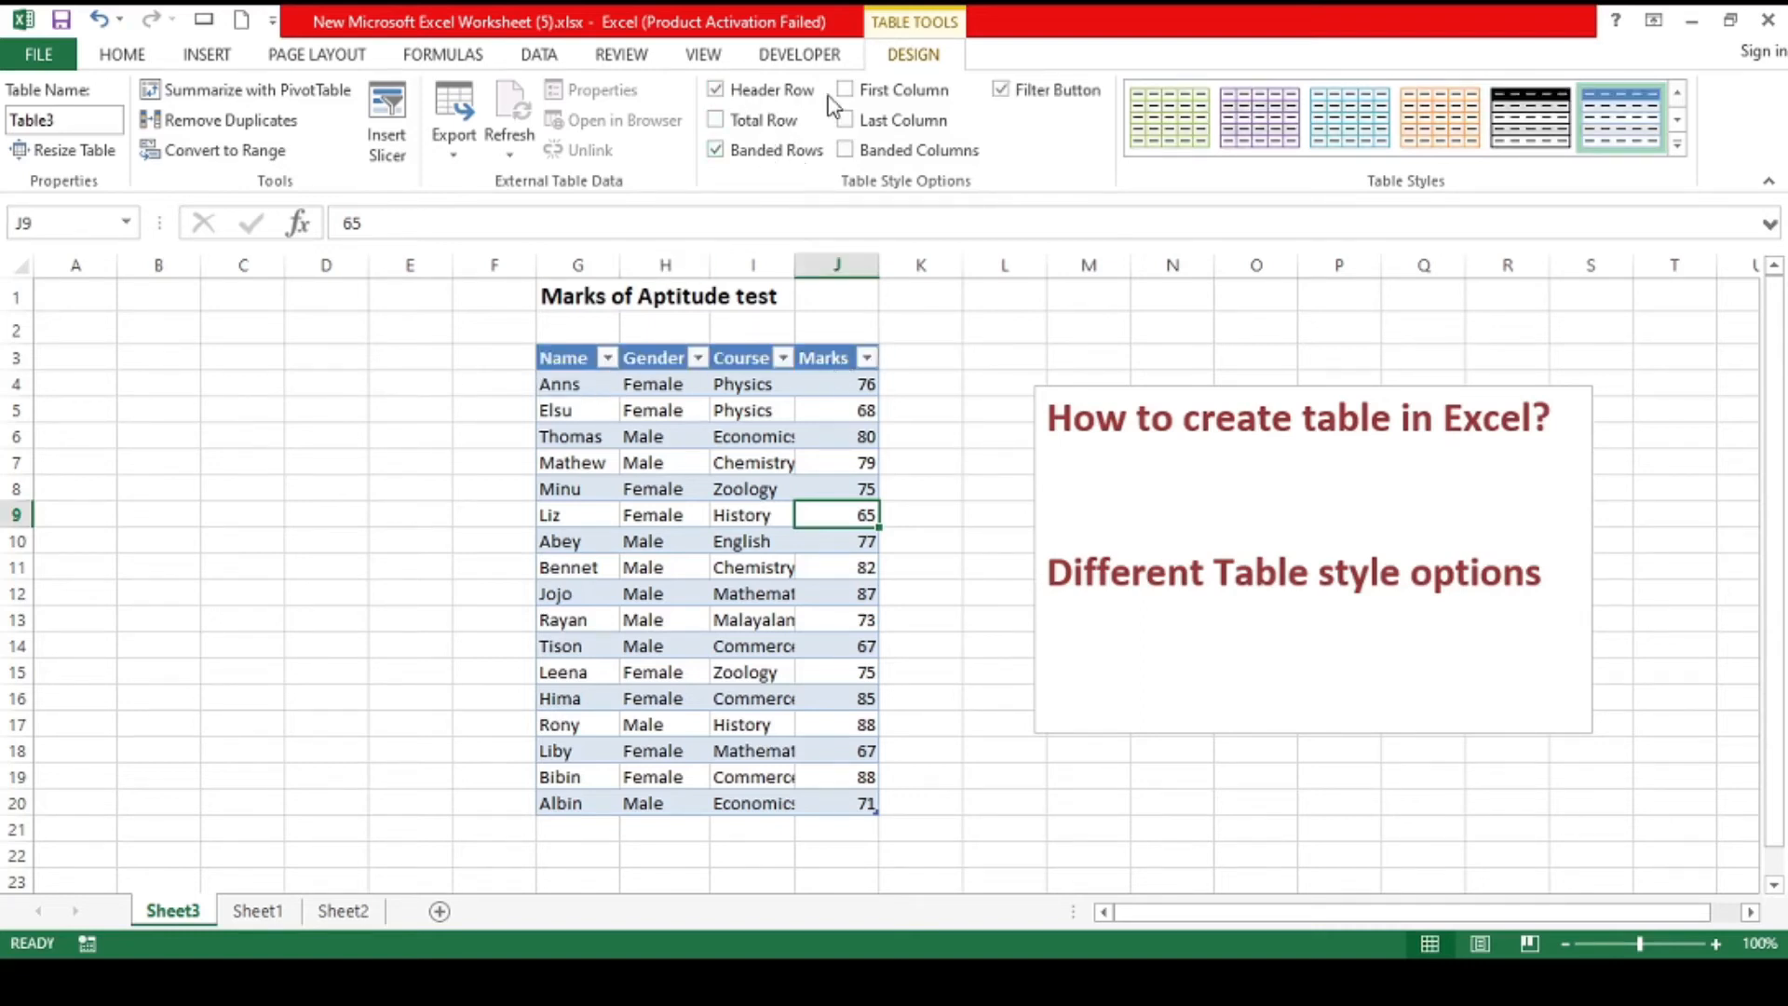
Step: Turn the table's Banded Rows option off, check cells in the Name column, and turn the banding back on
left_click(793, 152)
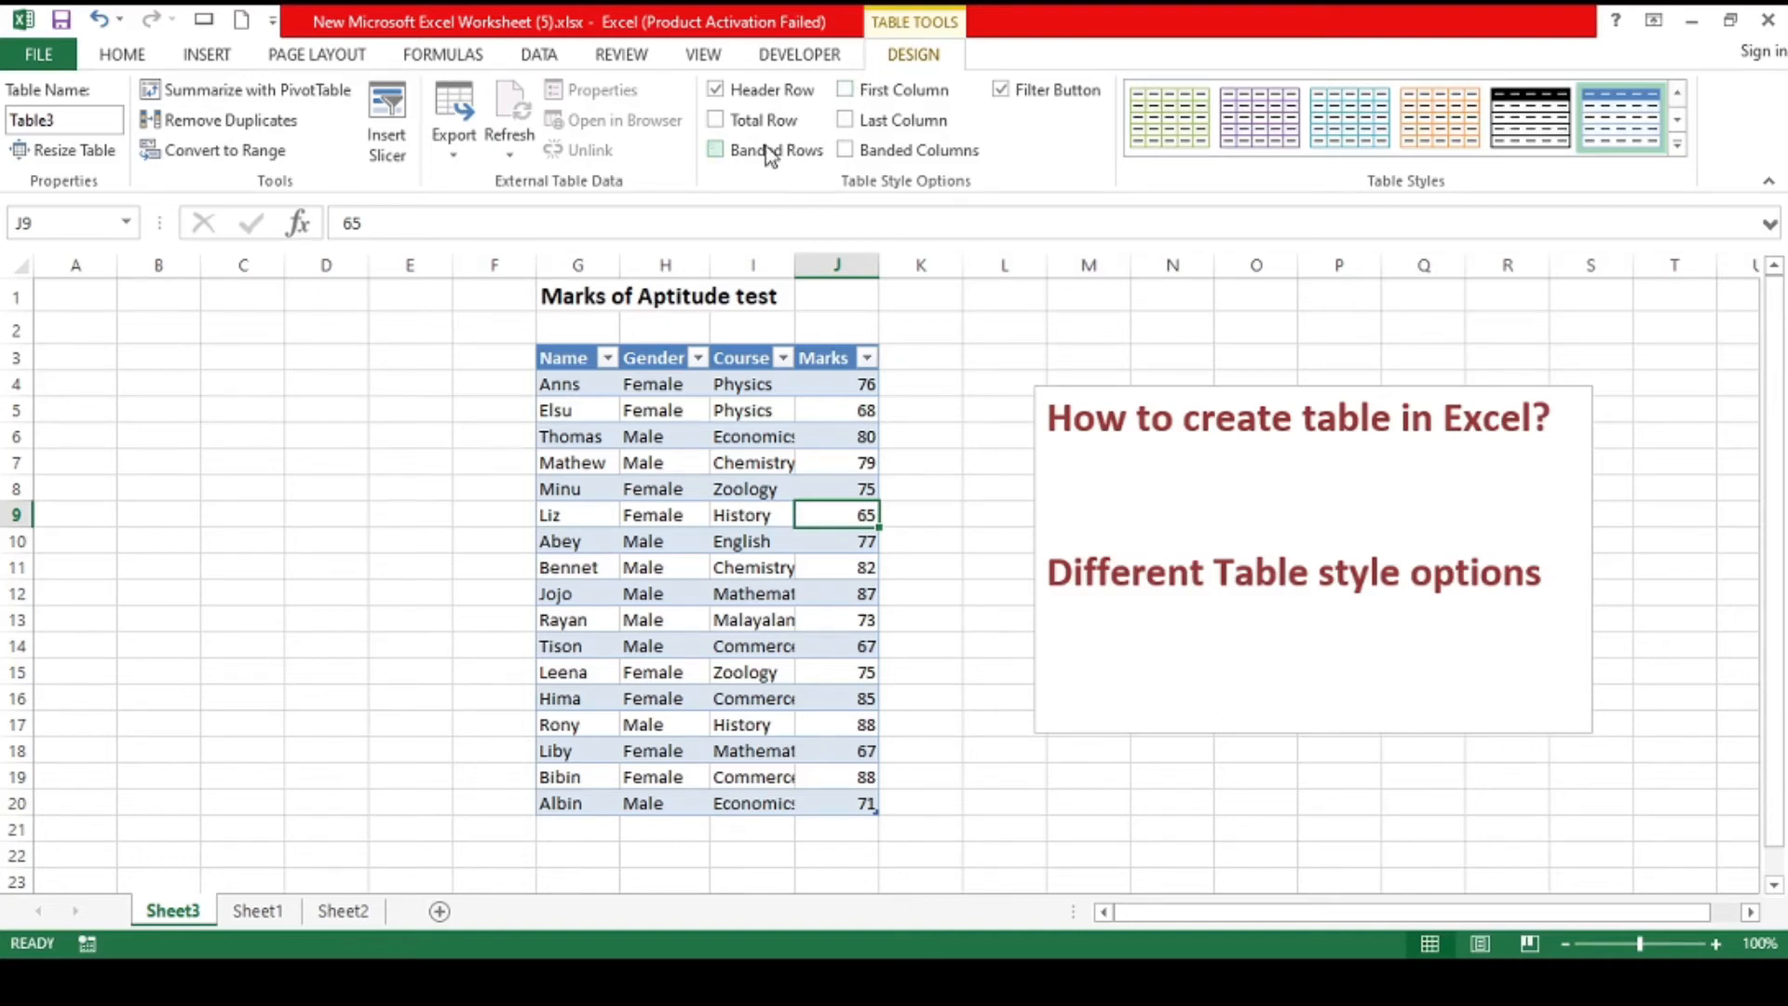
left_click(771, 152)
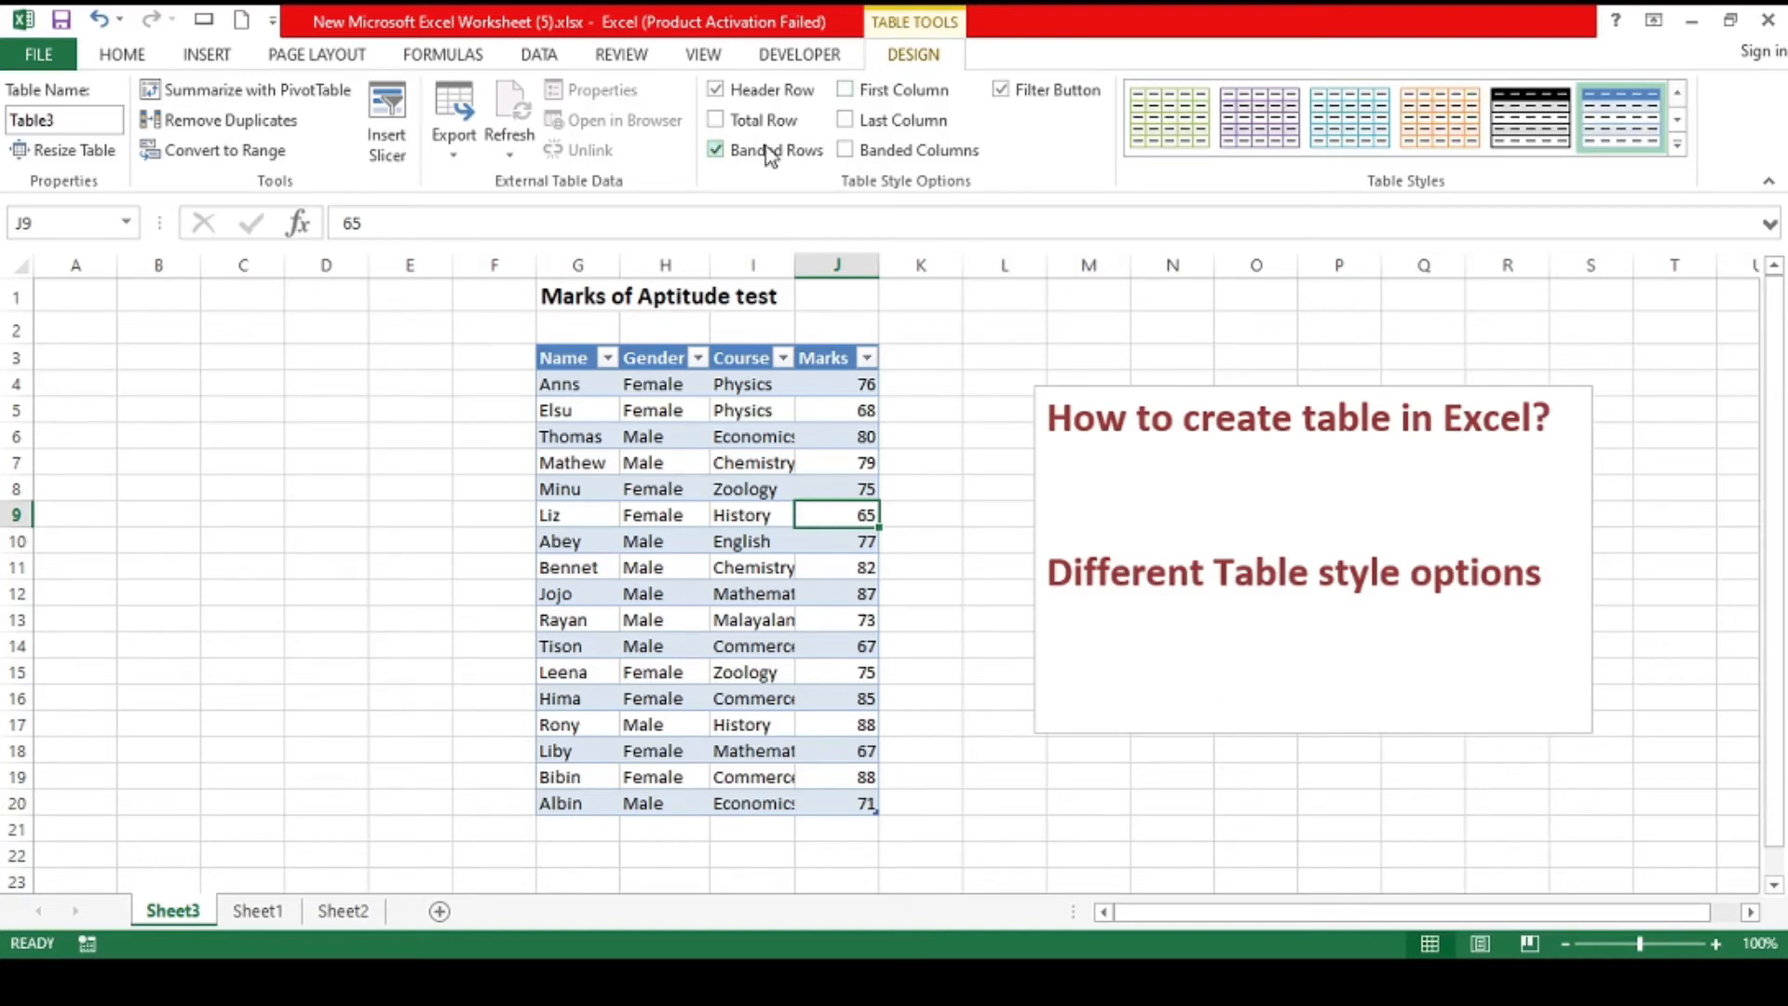
left_click(718, 153)
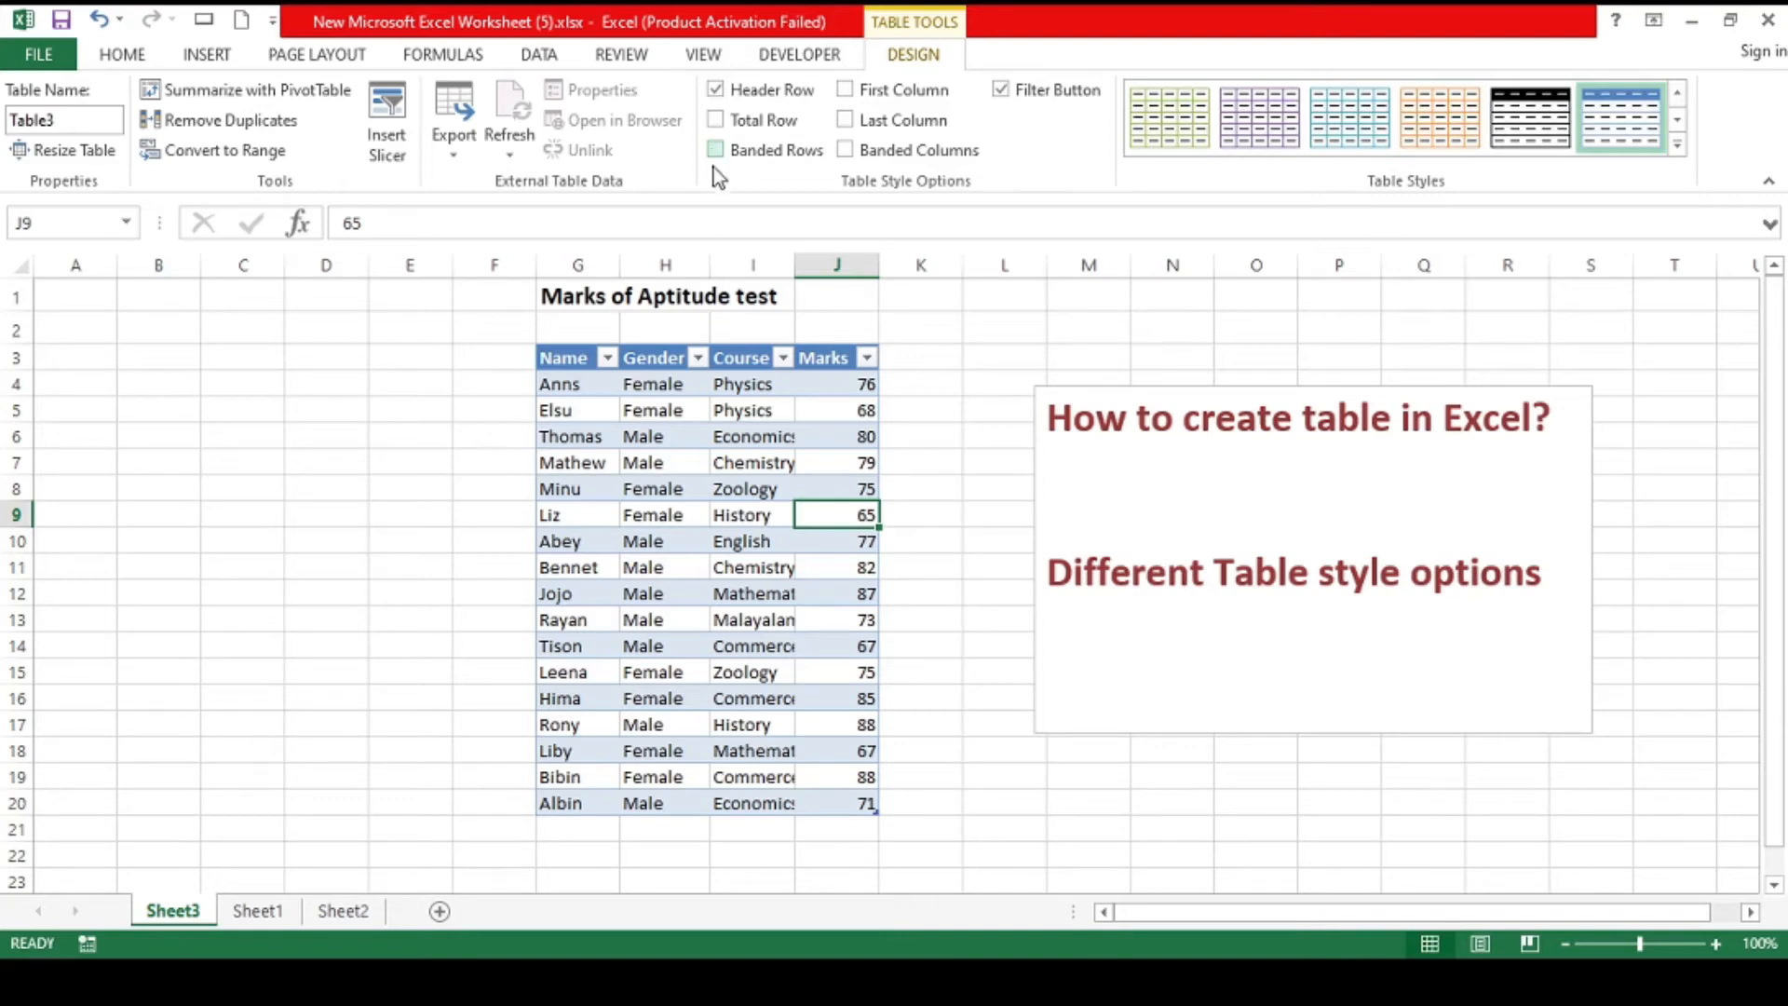
left_click(570, 461)
left_click(585, 389)
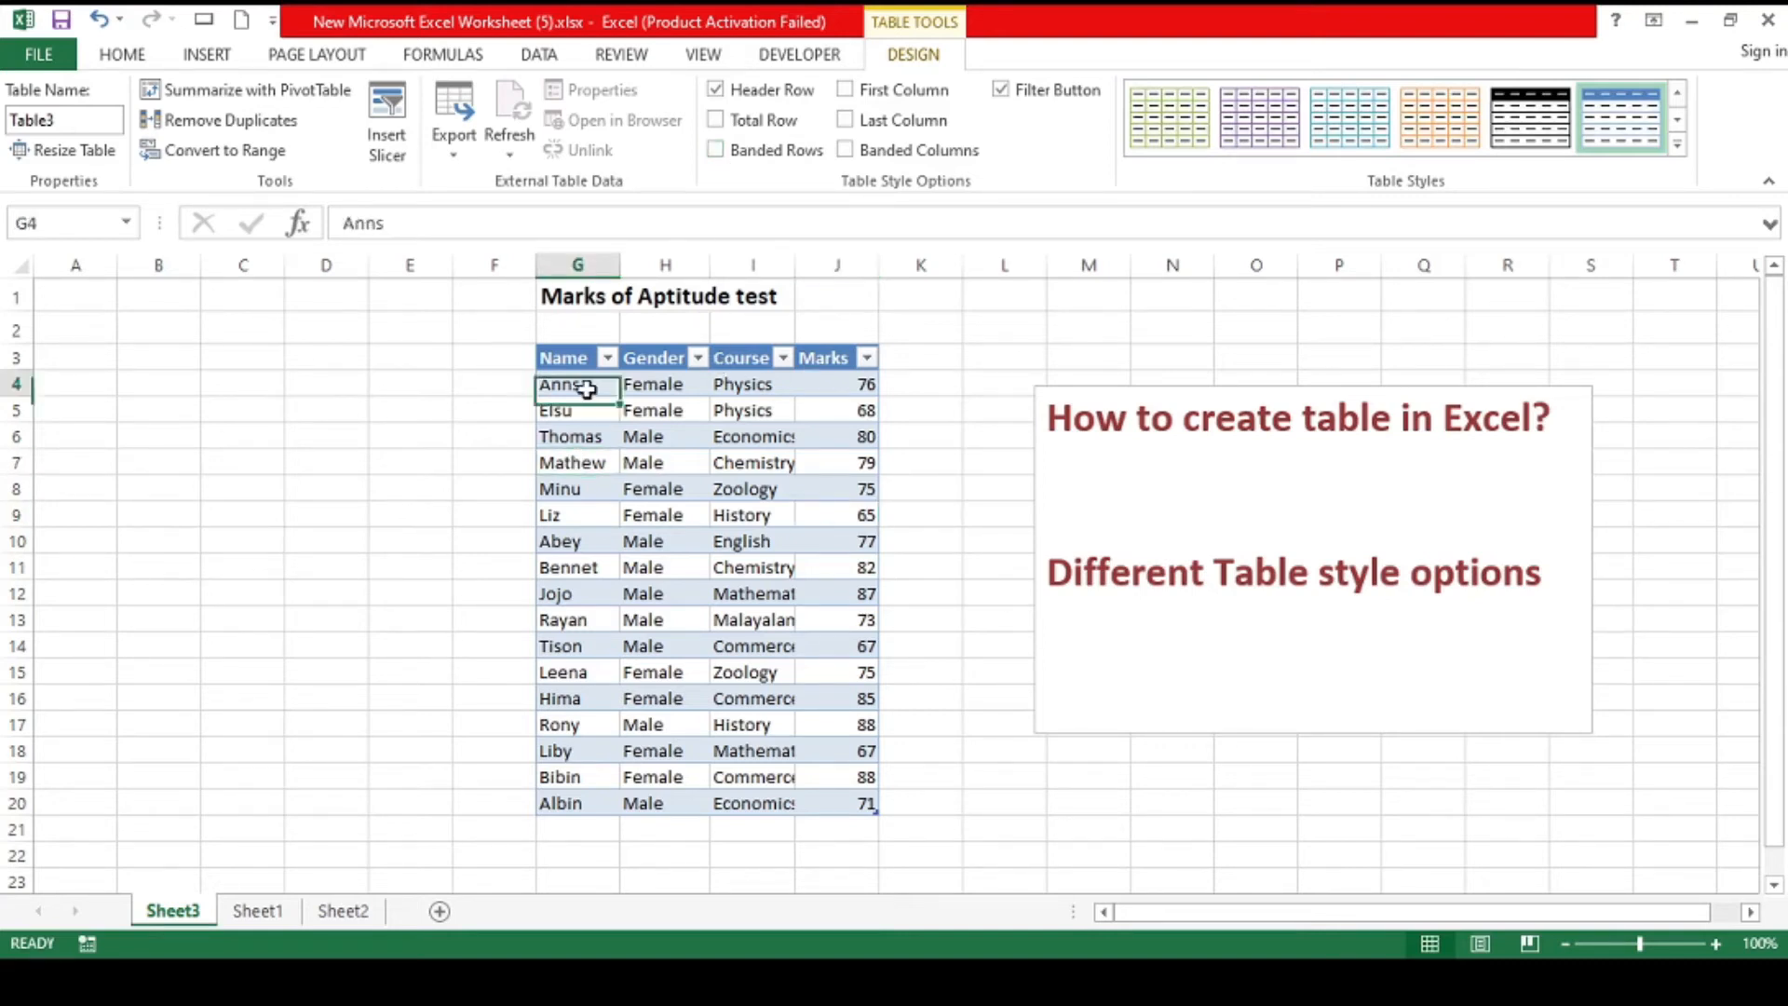
left_click(588, 434)
left_click(603, 482)
left_click(597, 546)
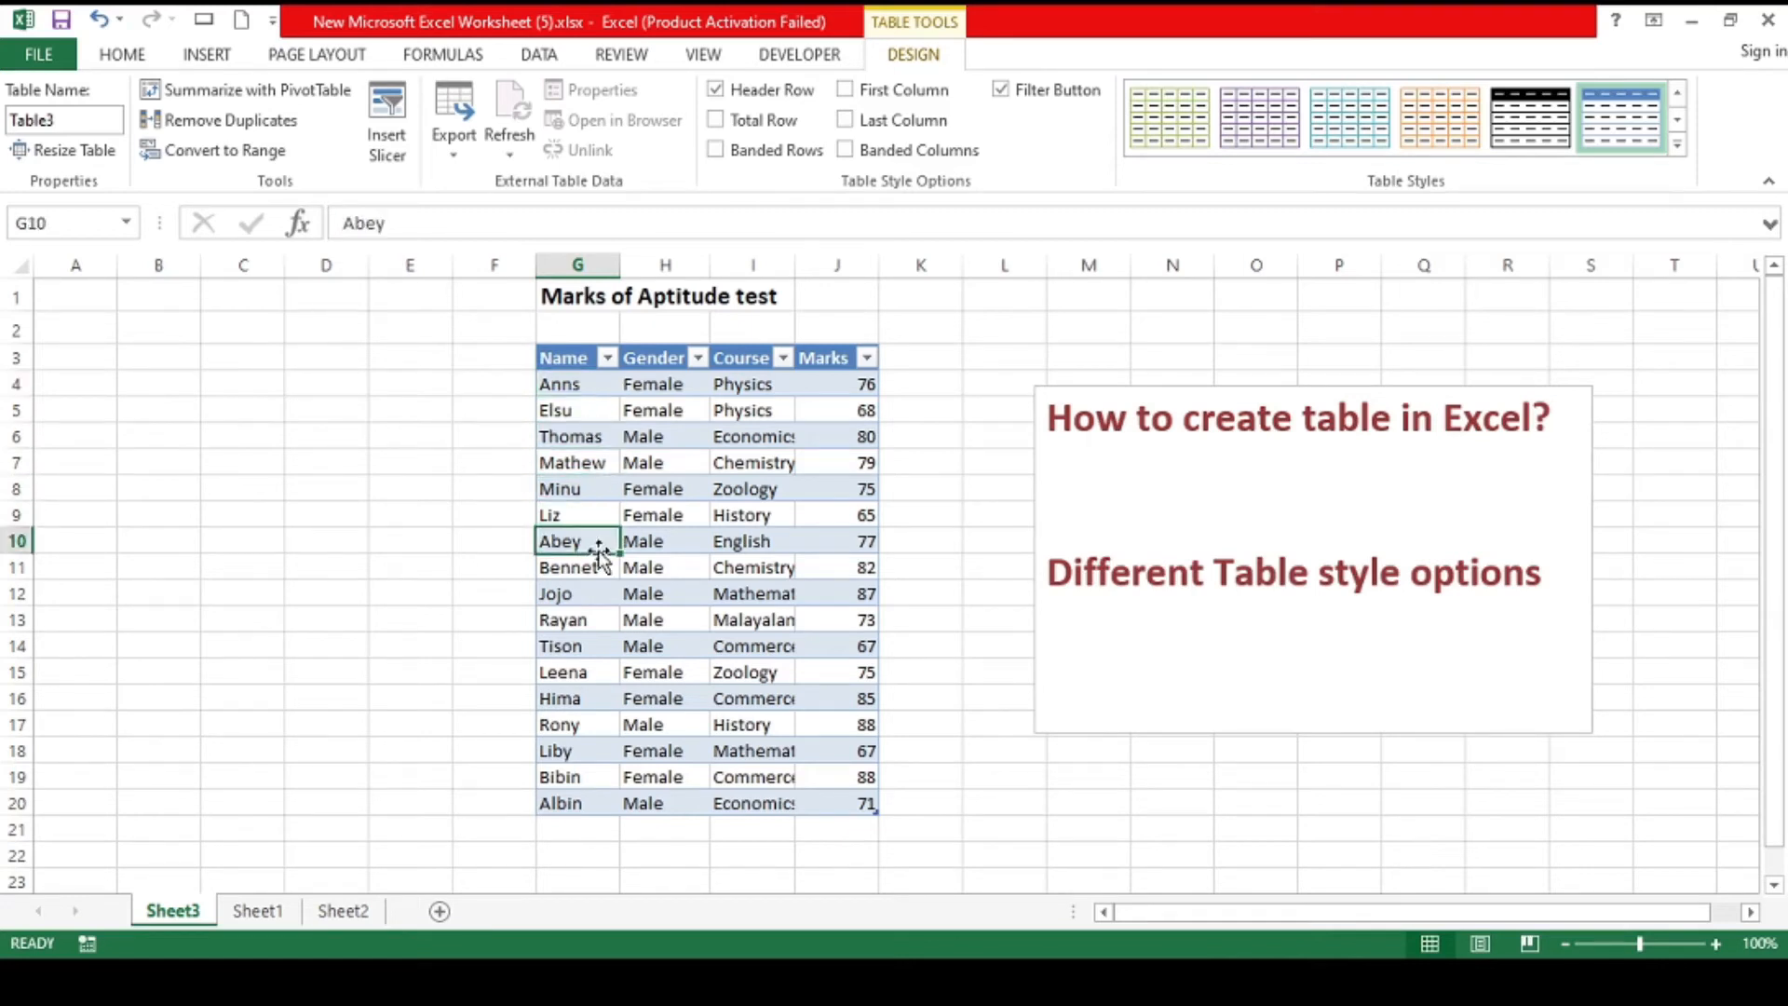
left_click(715, 150)
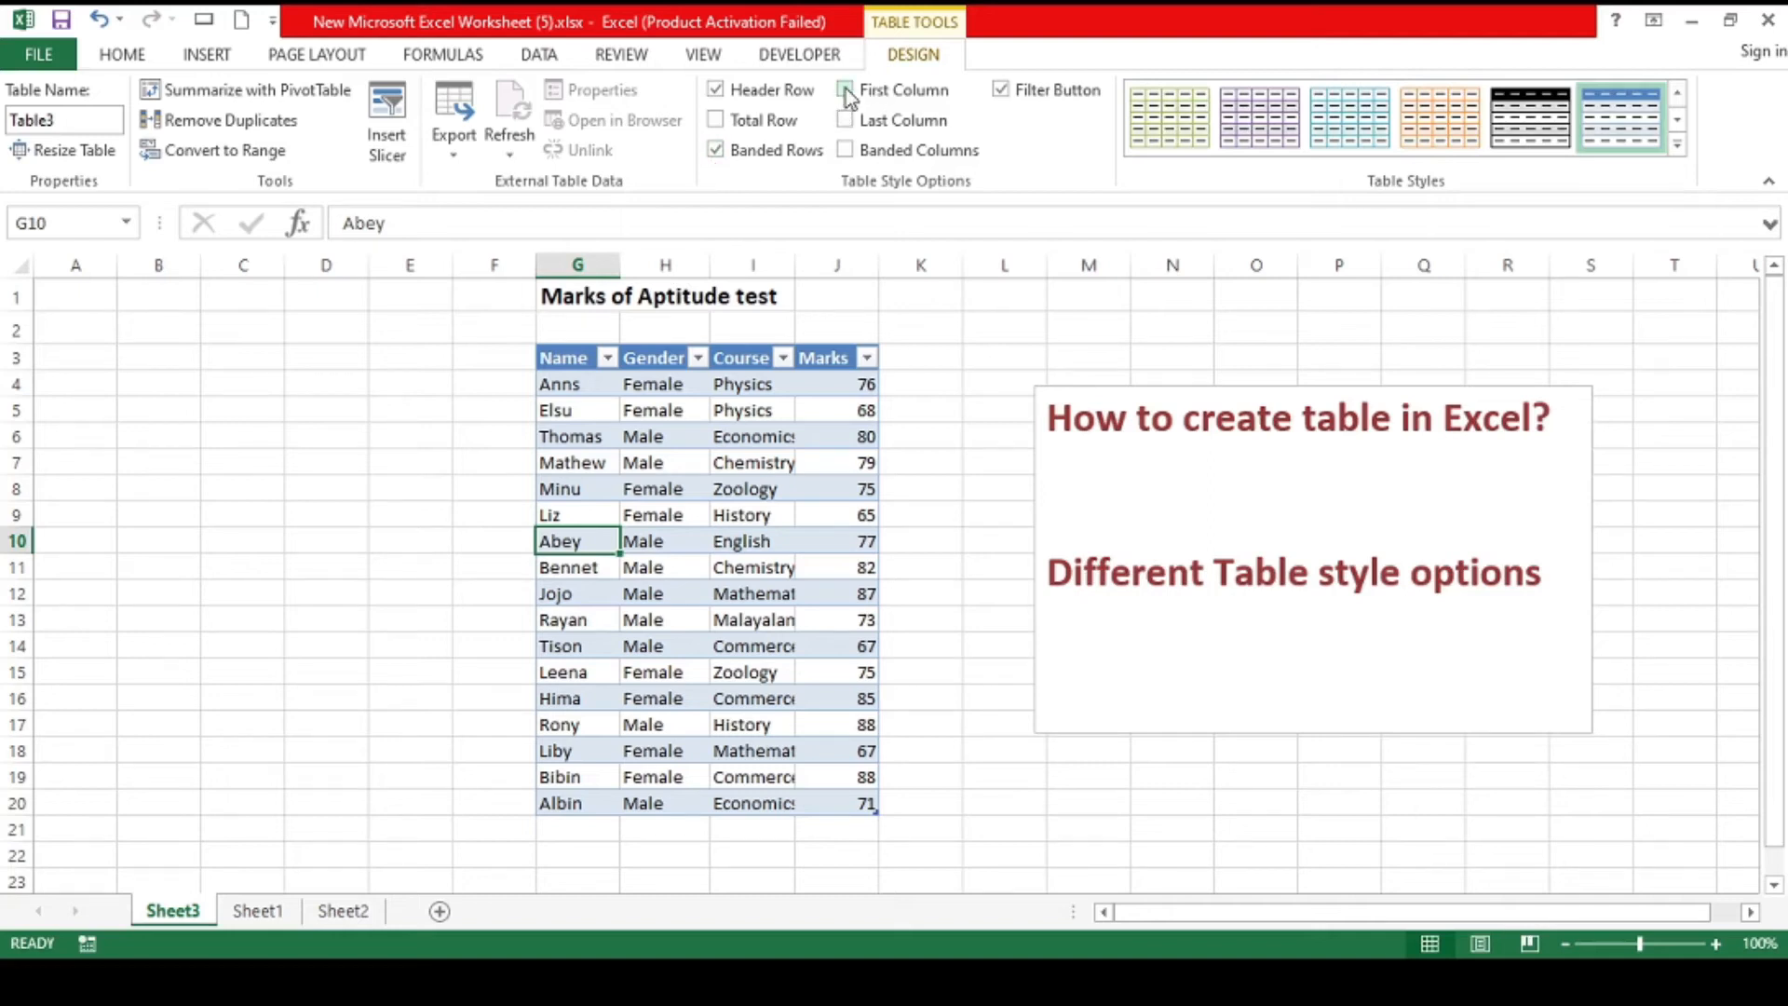
Step: Try the Banded Columns, First Column and Last Column style options on the table and switch them all off again
left_click(846, 151)
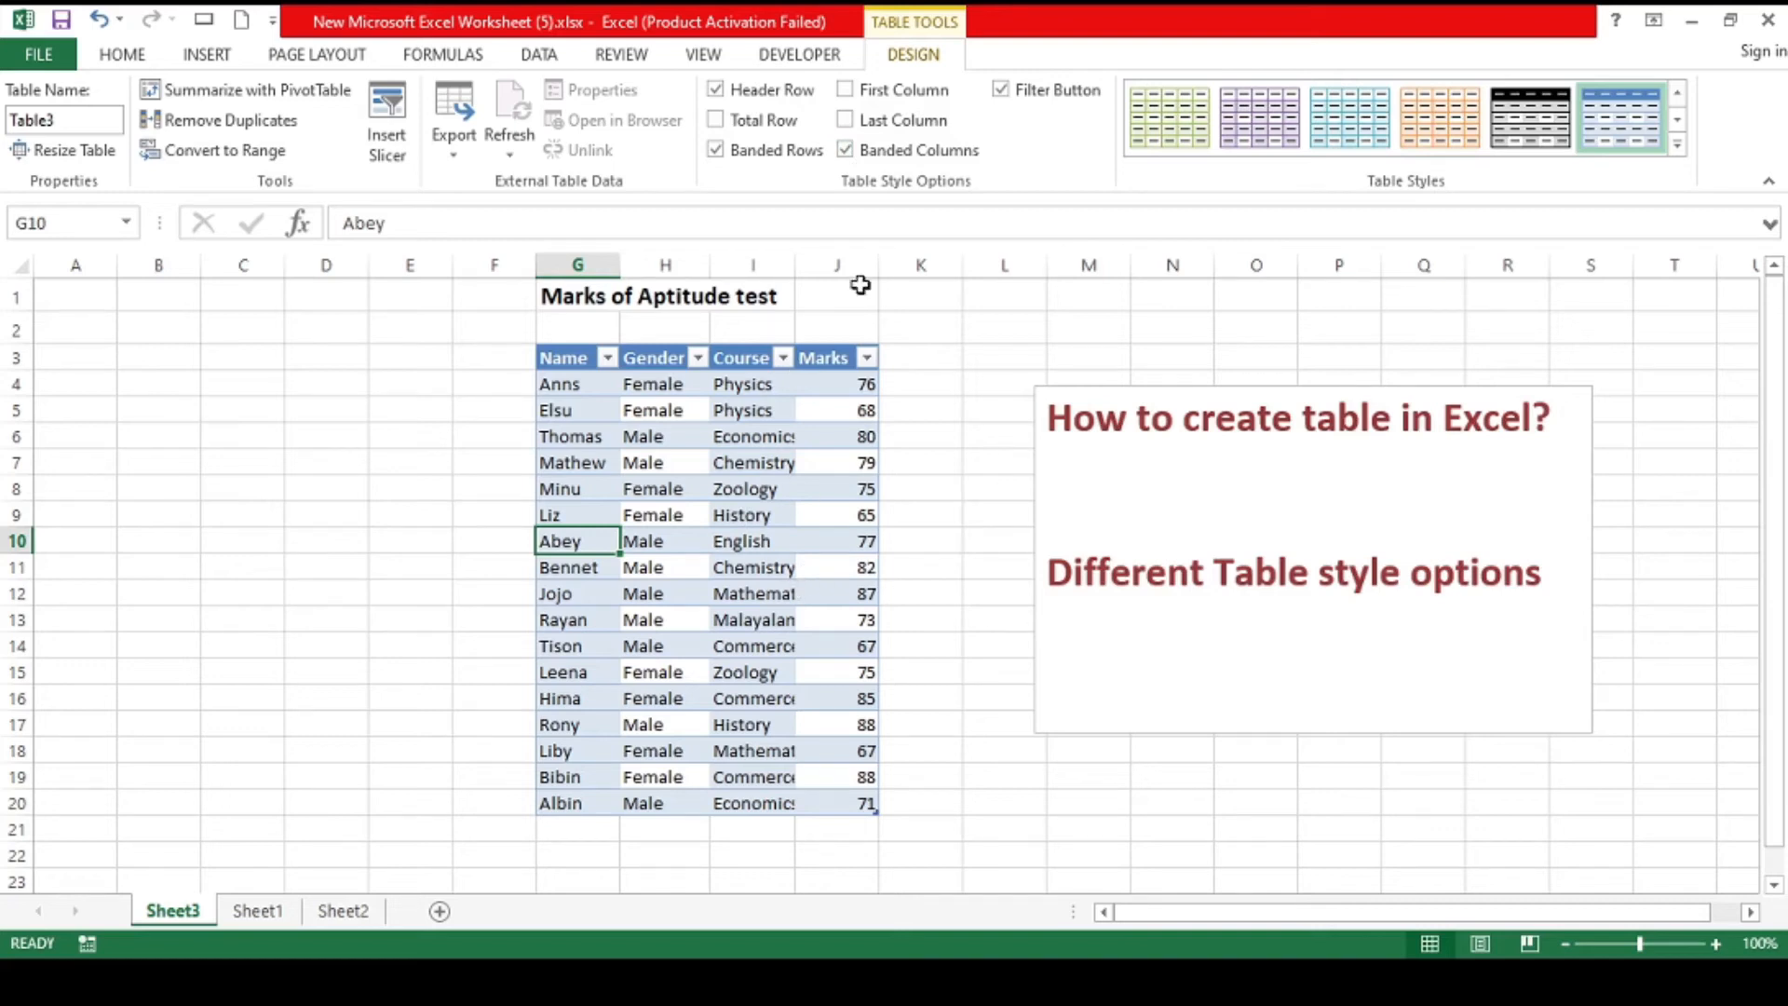
left_click(846, 150)
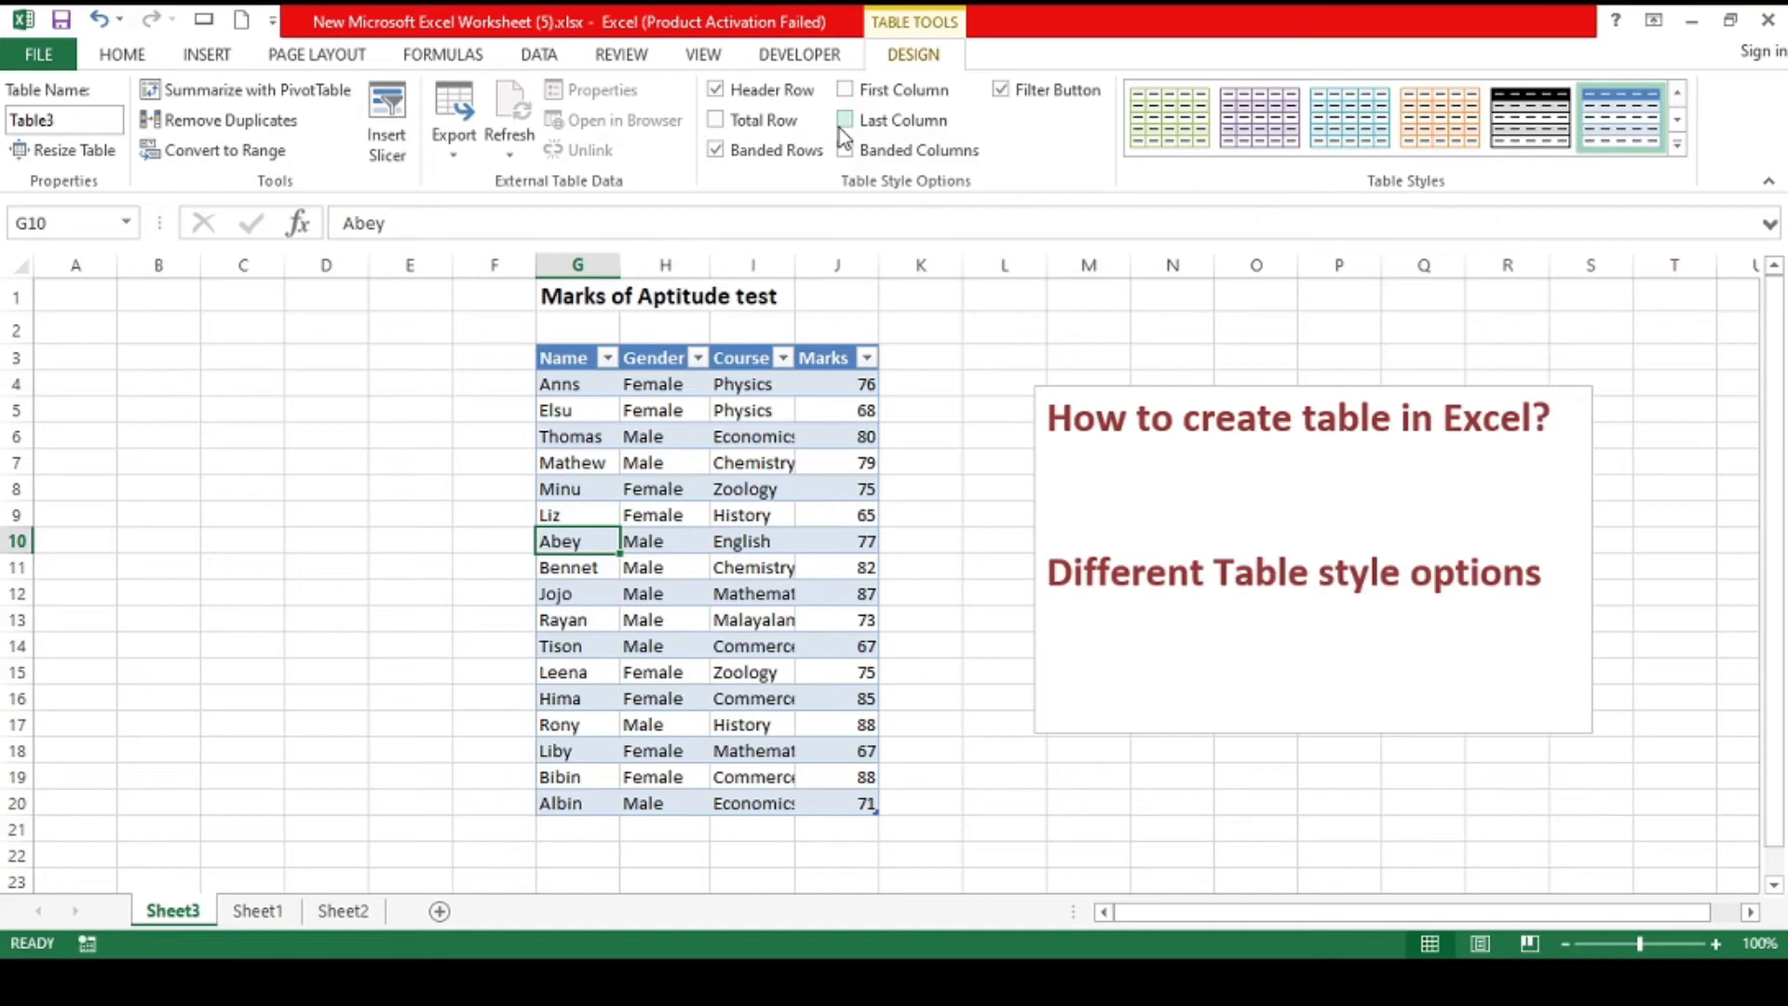
left_click(845, 90)
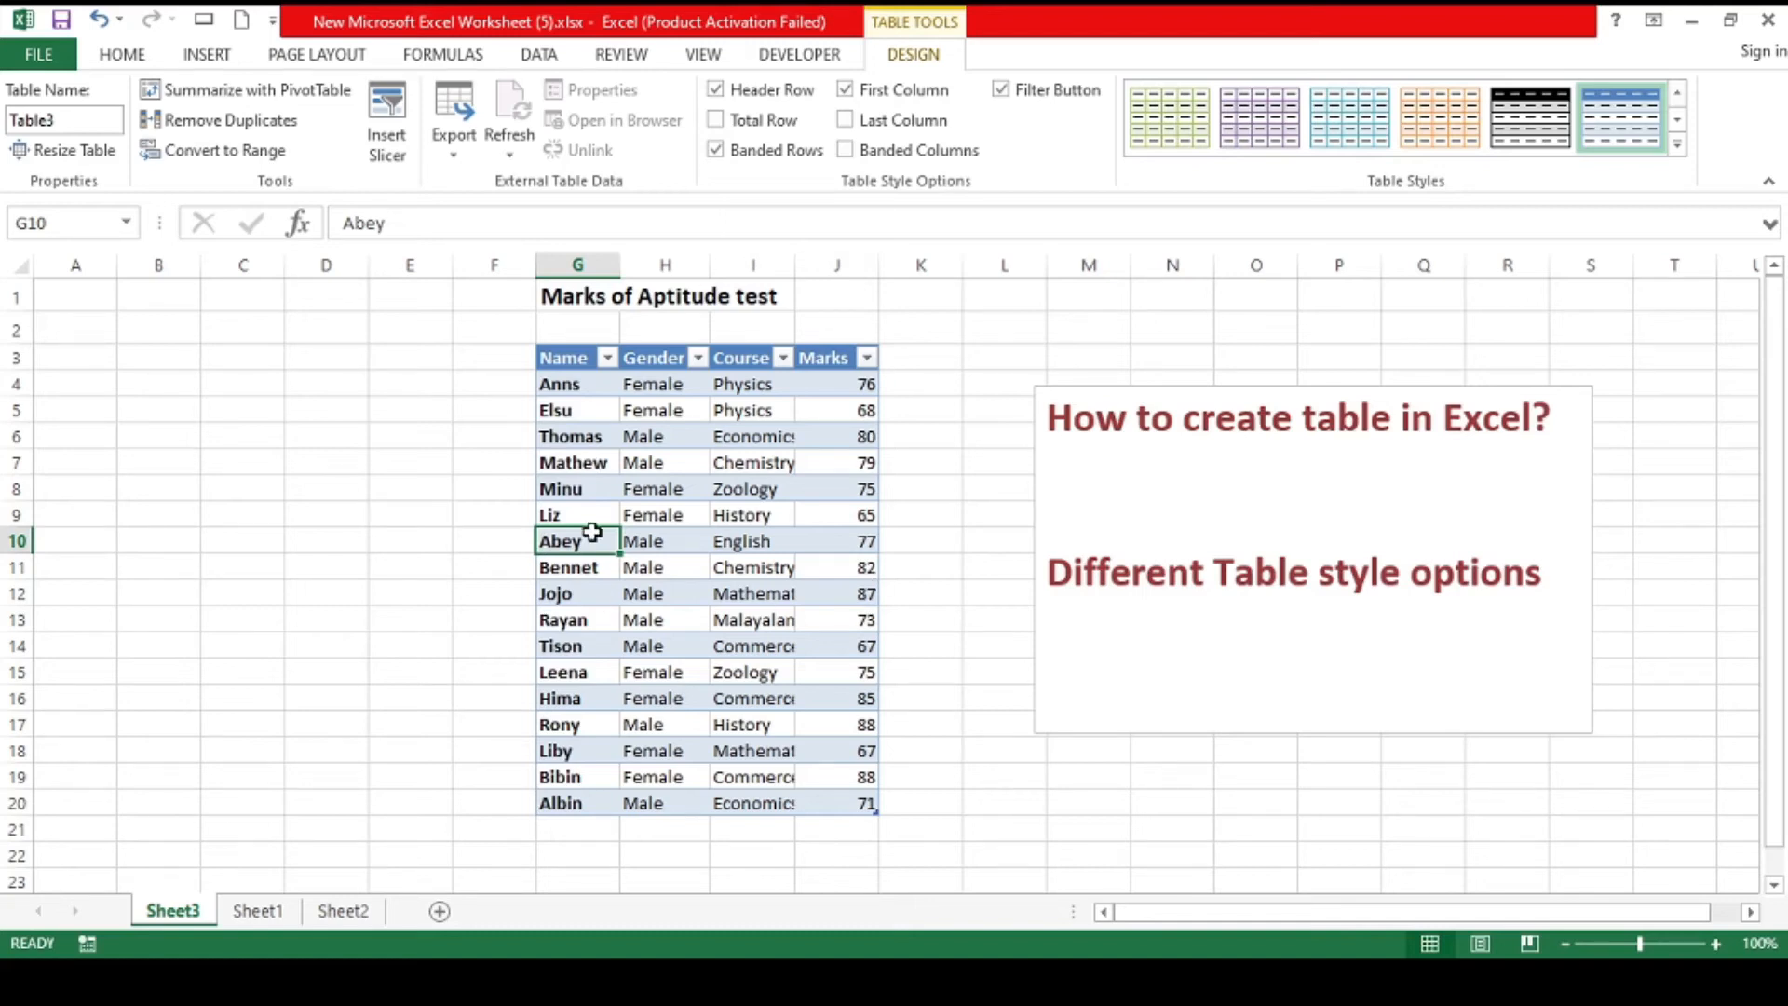
left_click(849, 120)
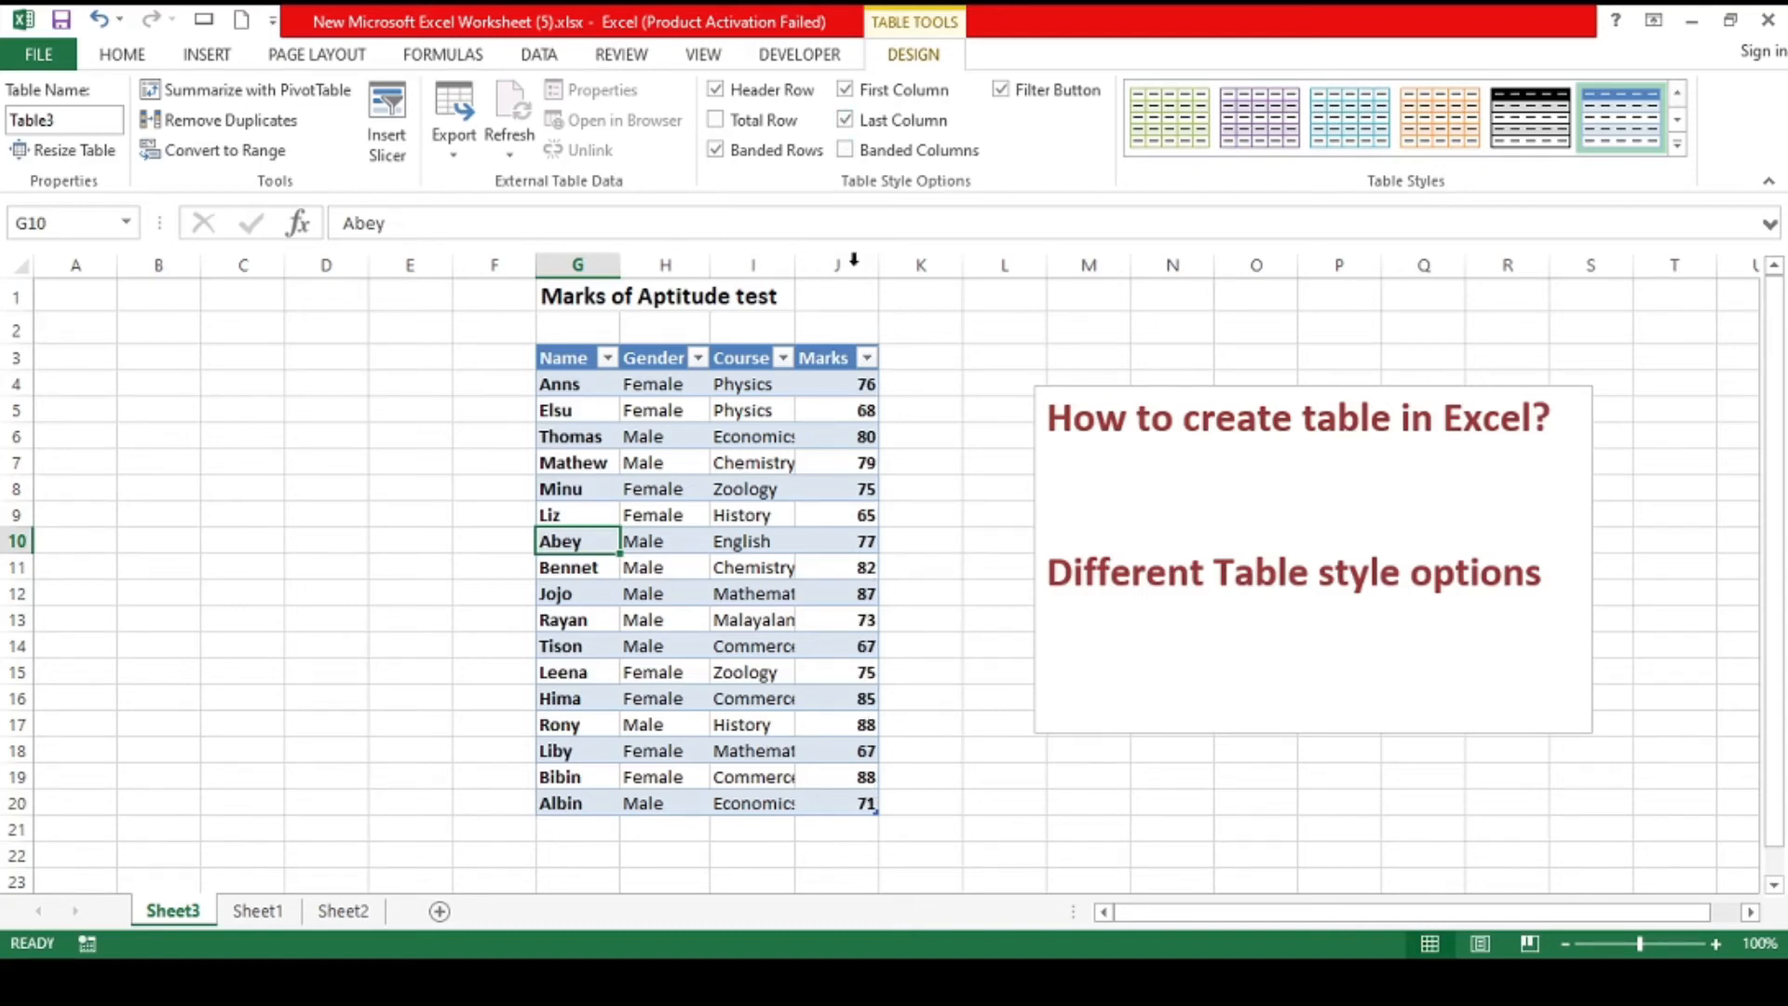
left_click(847, 149)
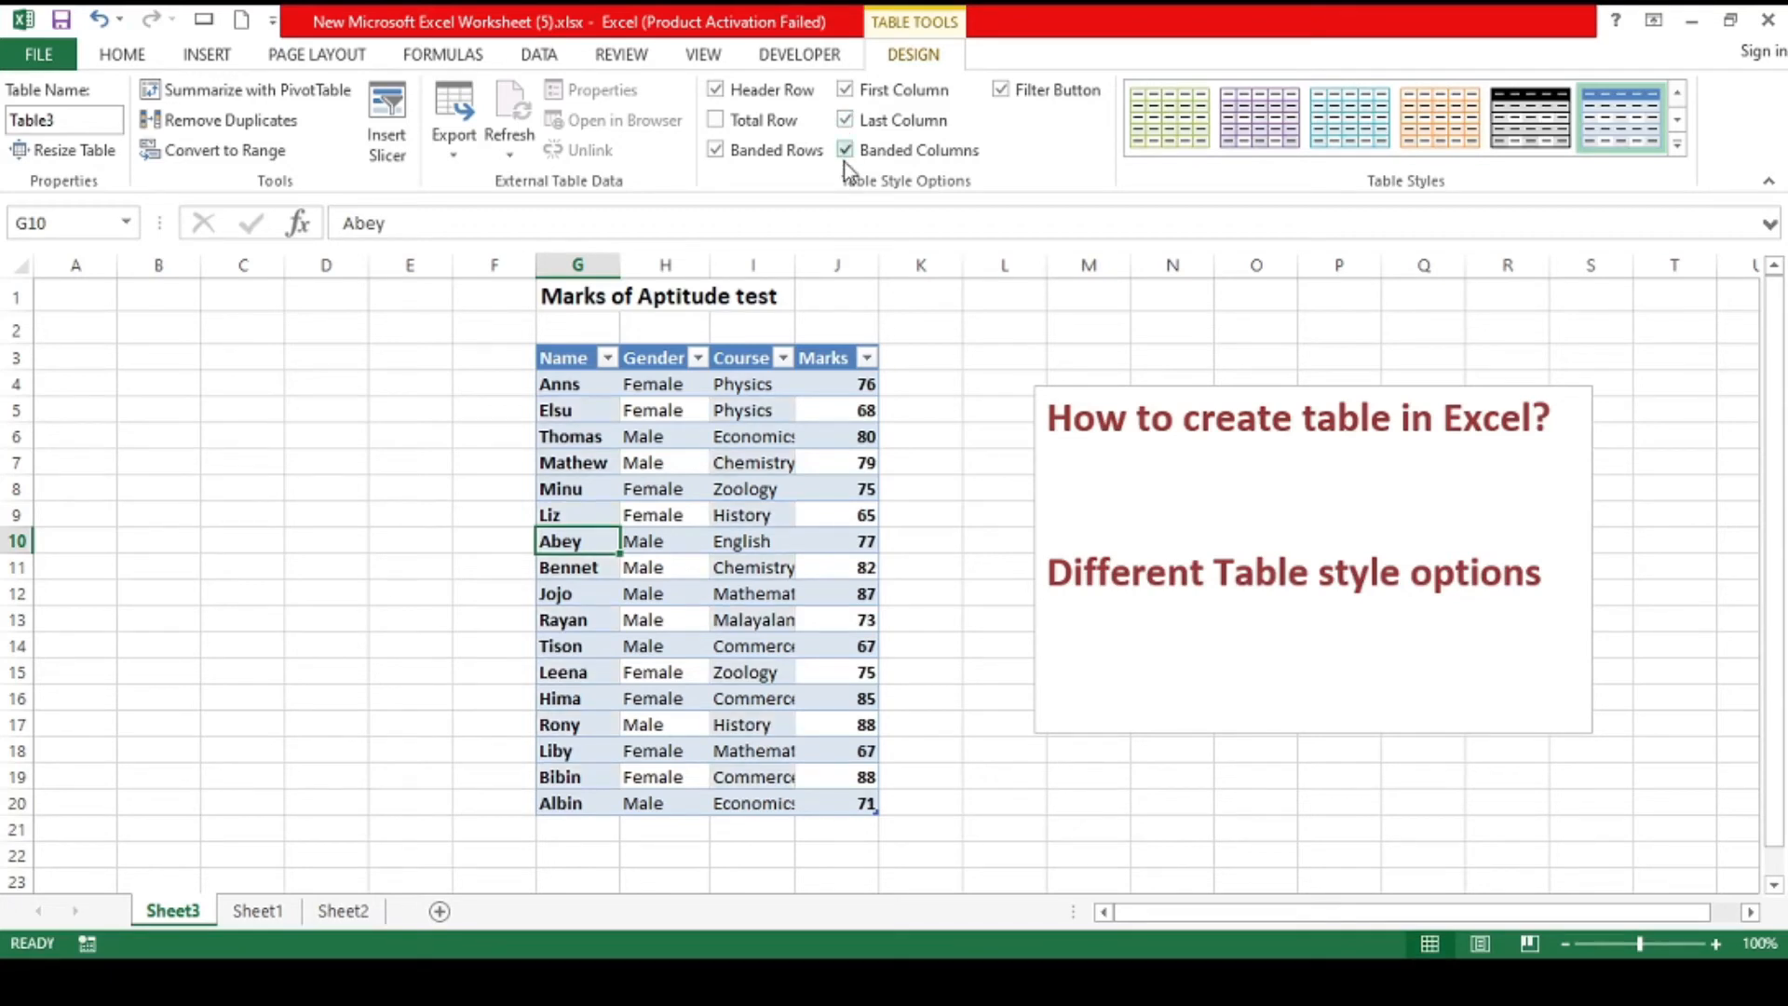
left_click(846, 149)
left_click(845, 120)
left_click(846, 90)
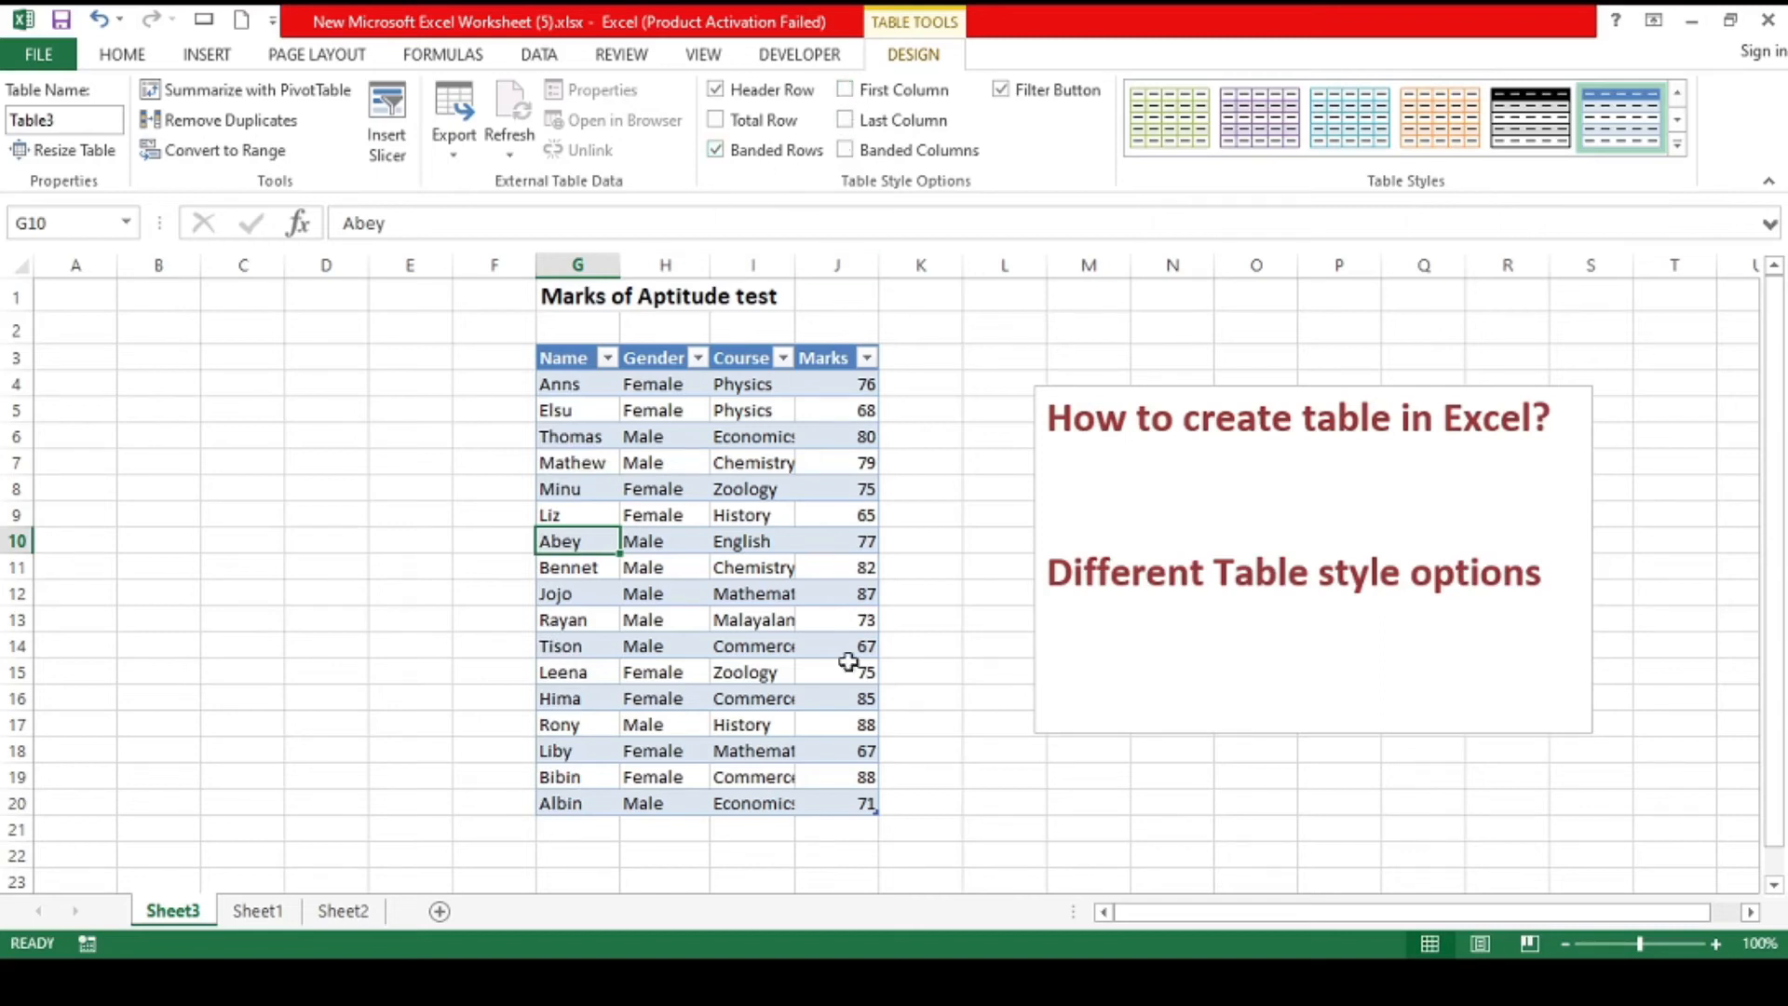
Step: Add a total row to the table and switch the Marks total to Count and back to Sum
left_click(716, 121)
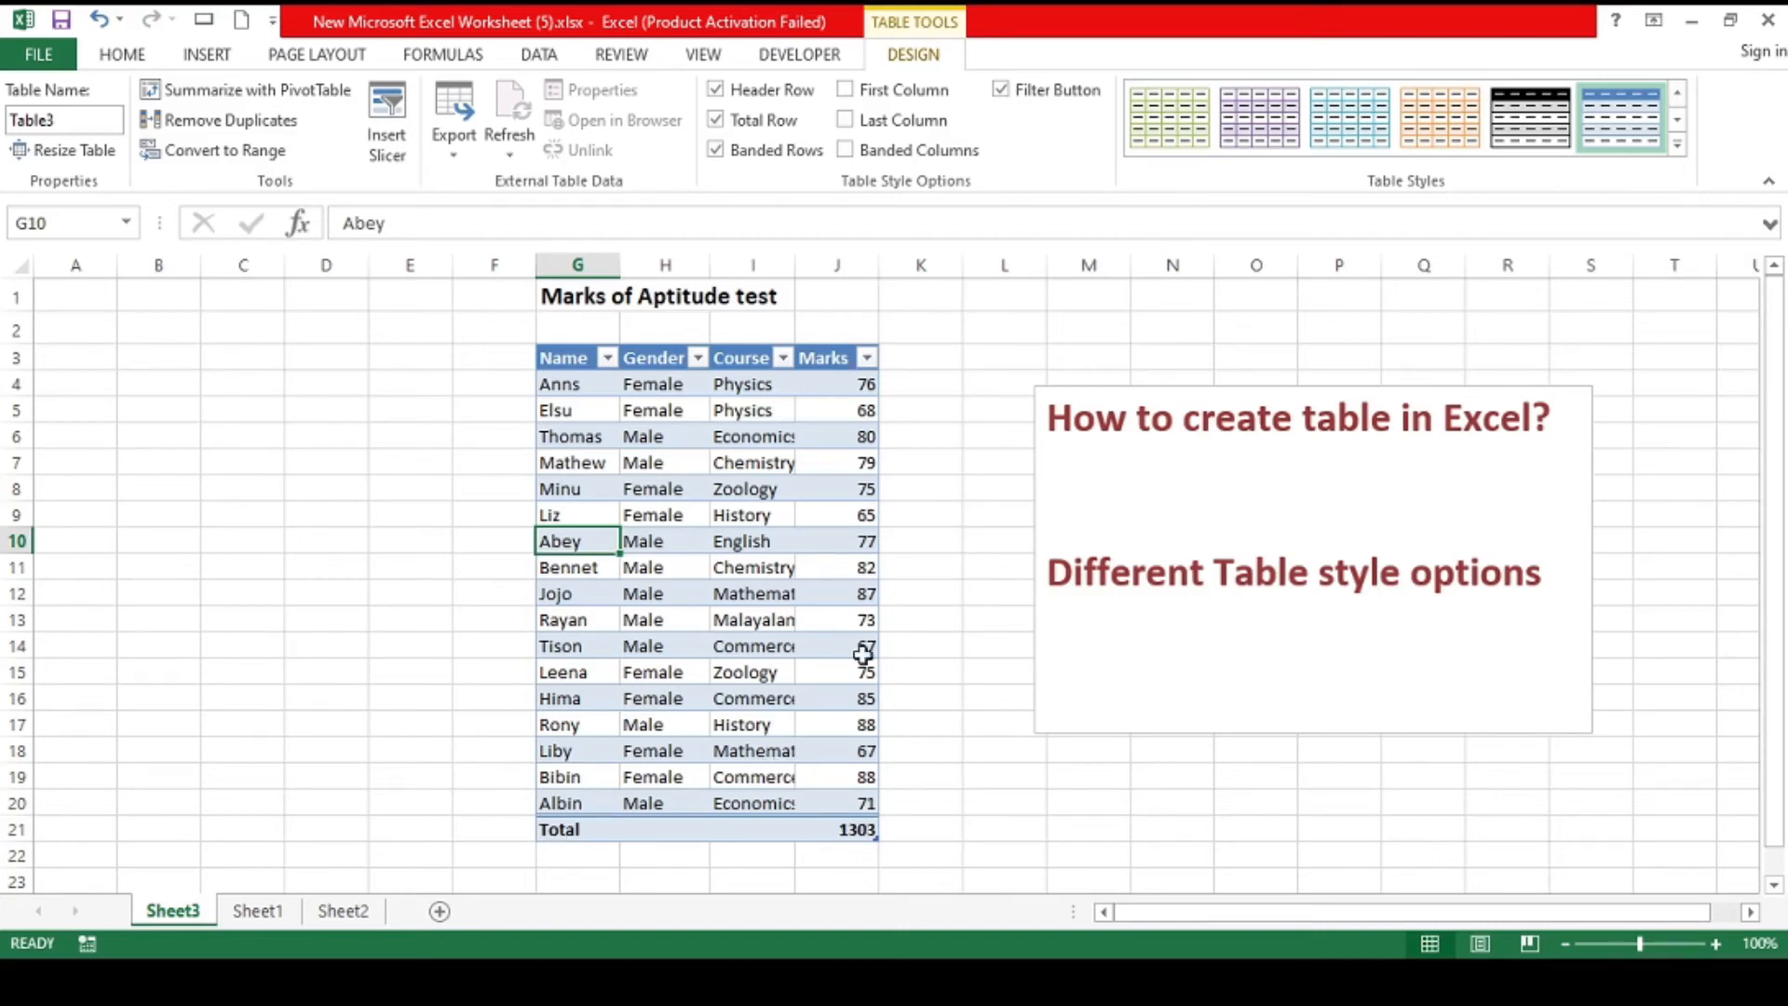
left_click(861, 829)
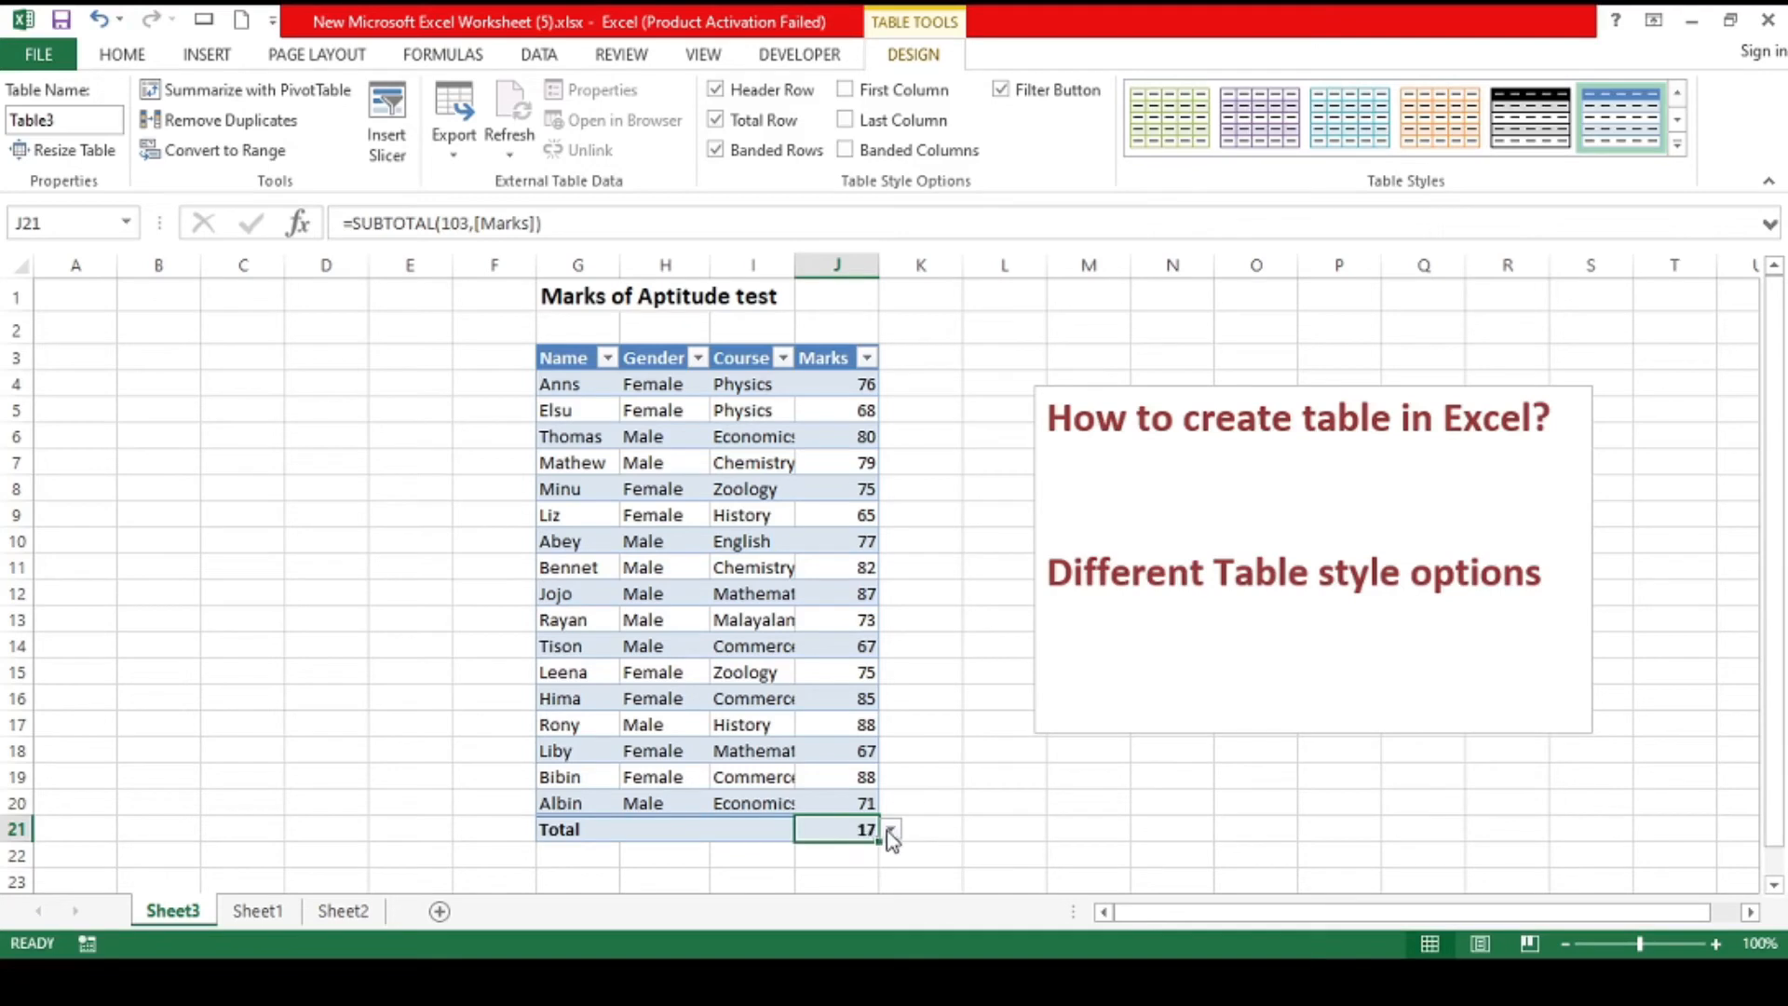
left_click(843, 751)
Step: Set the Course column's total to Count, check the Marks total formula, and remove the total row
left_click(739, 830)
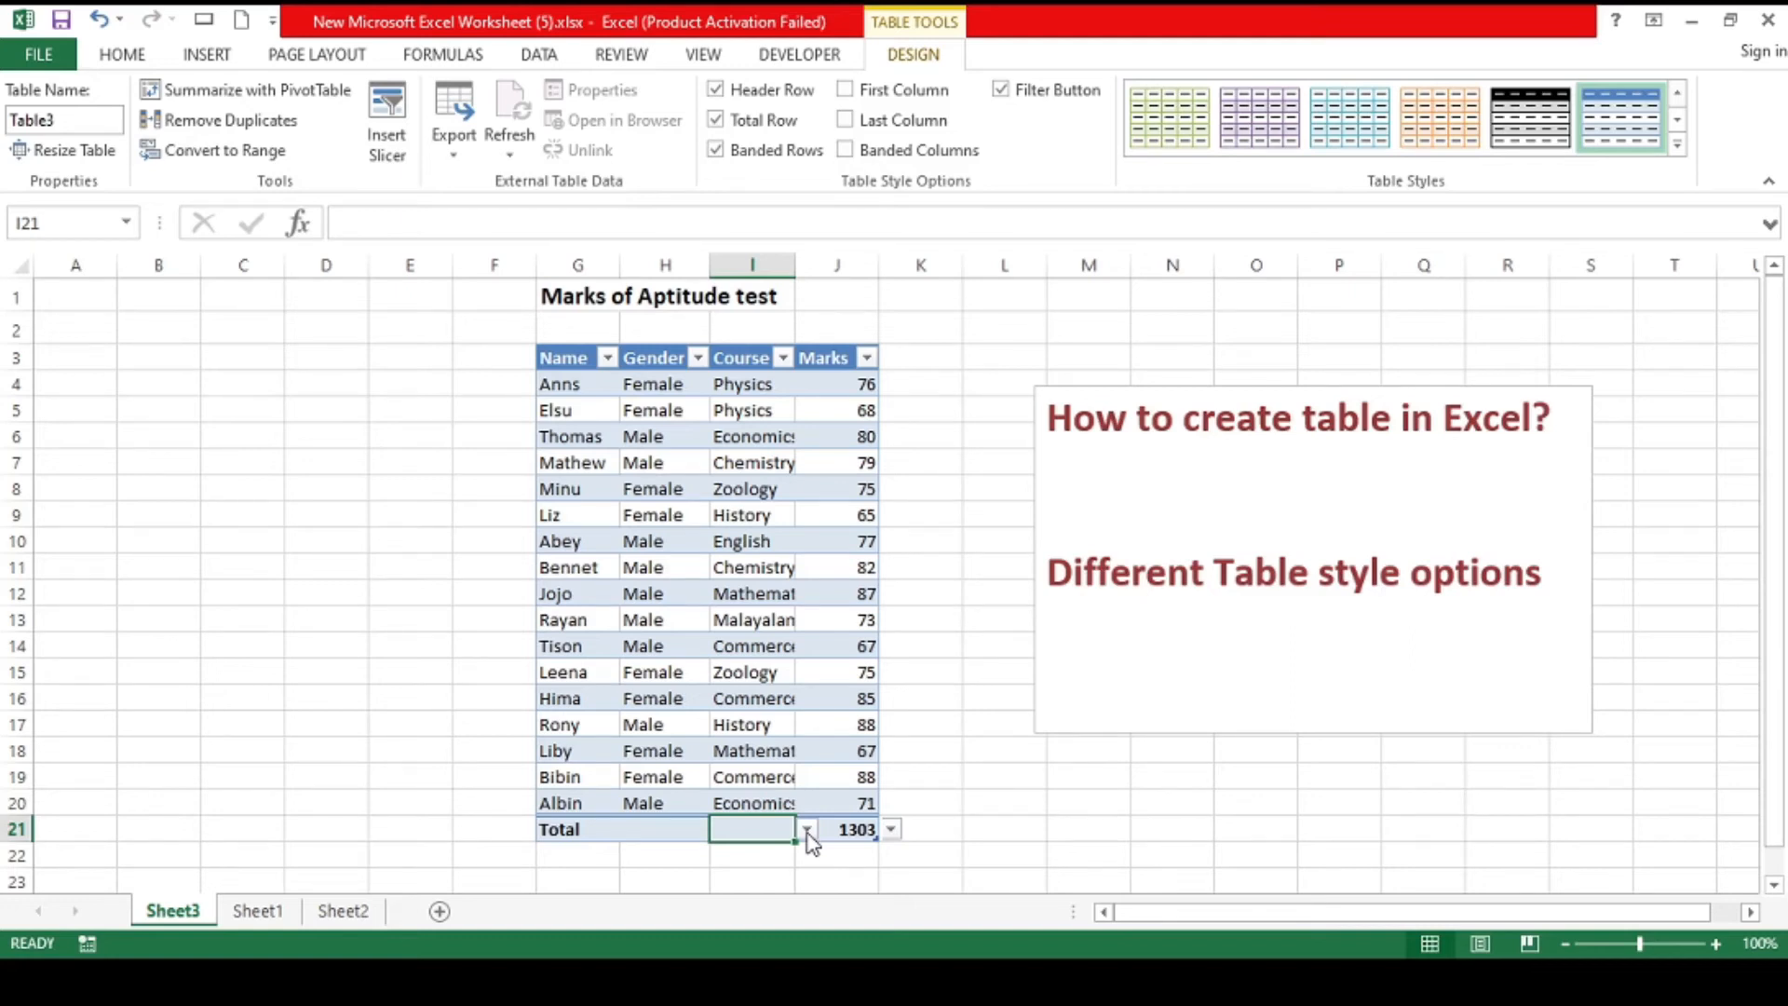
left_click(779, 685)
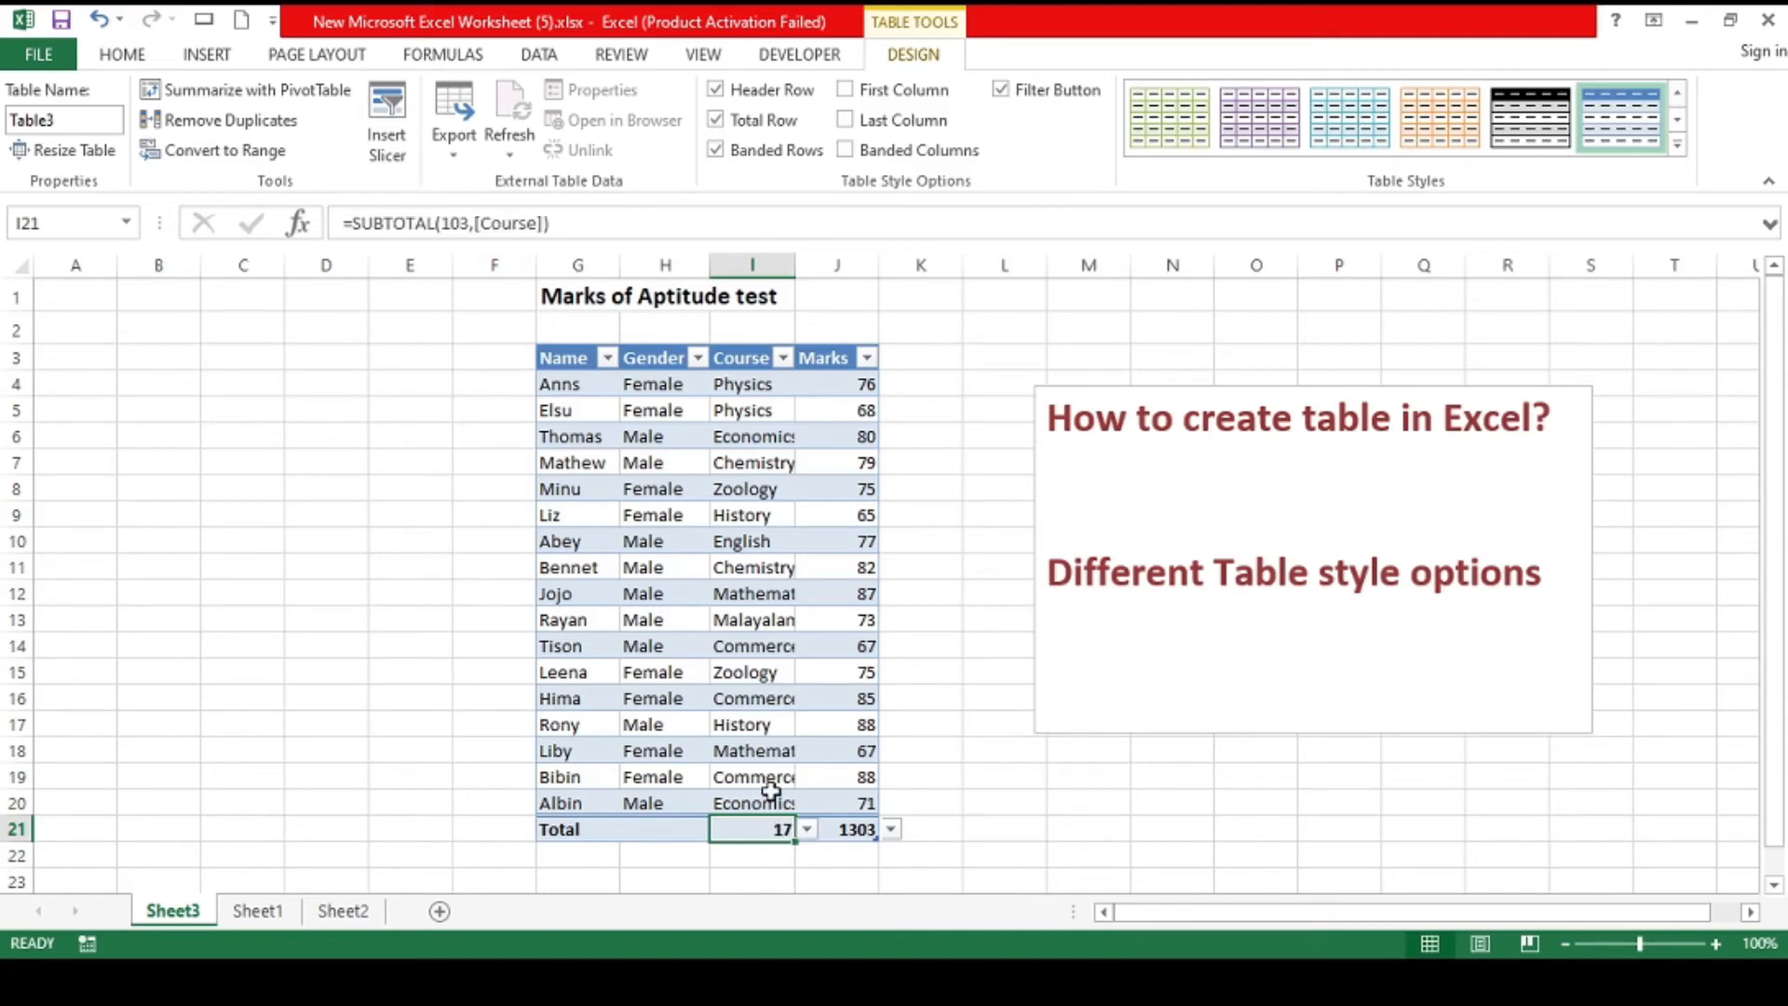
left_click(850, 829)
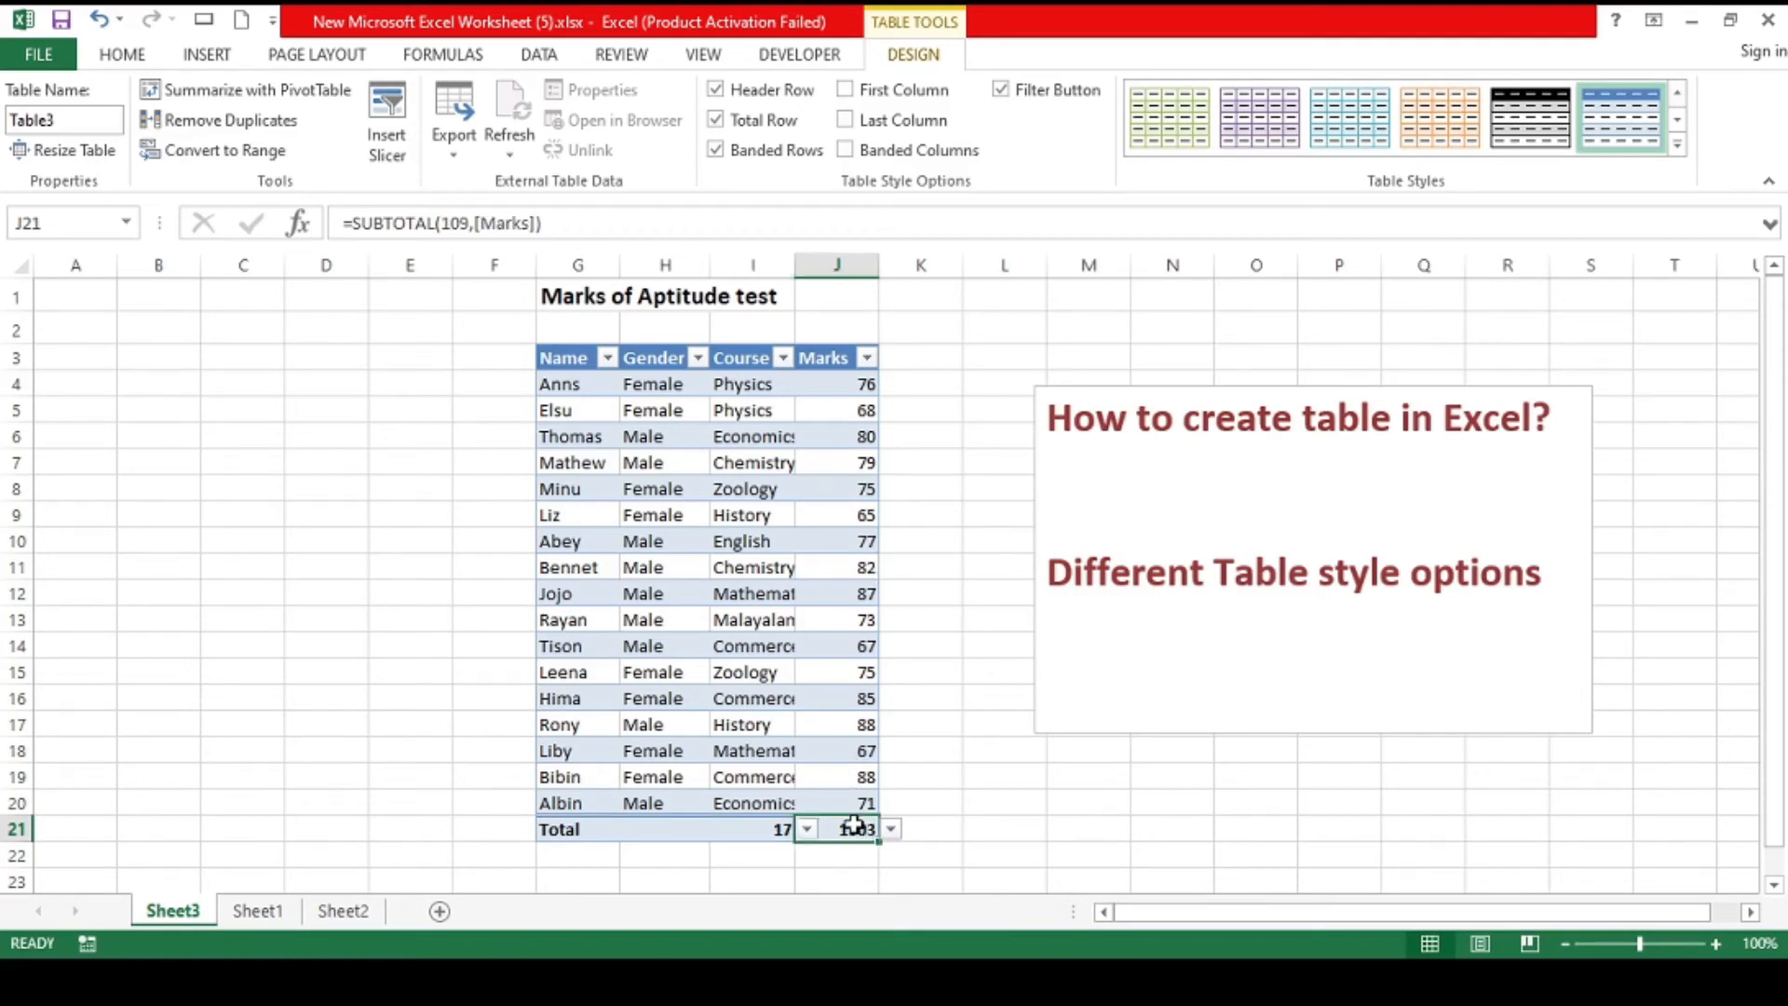
left_click(722, 134)
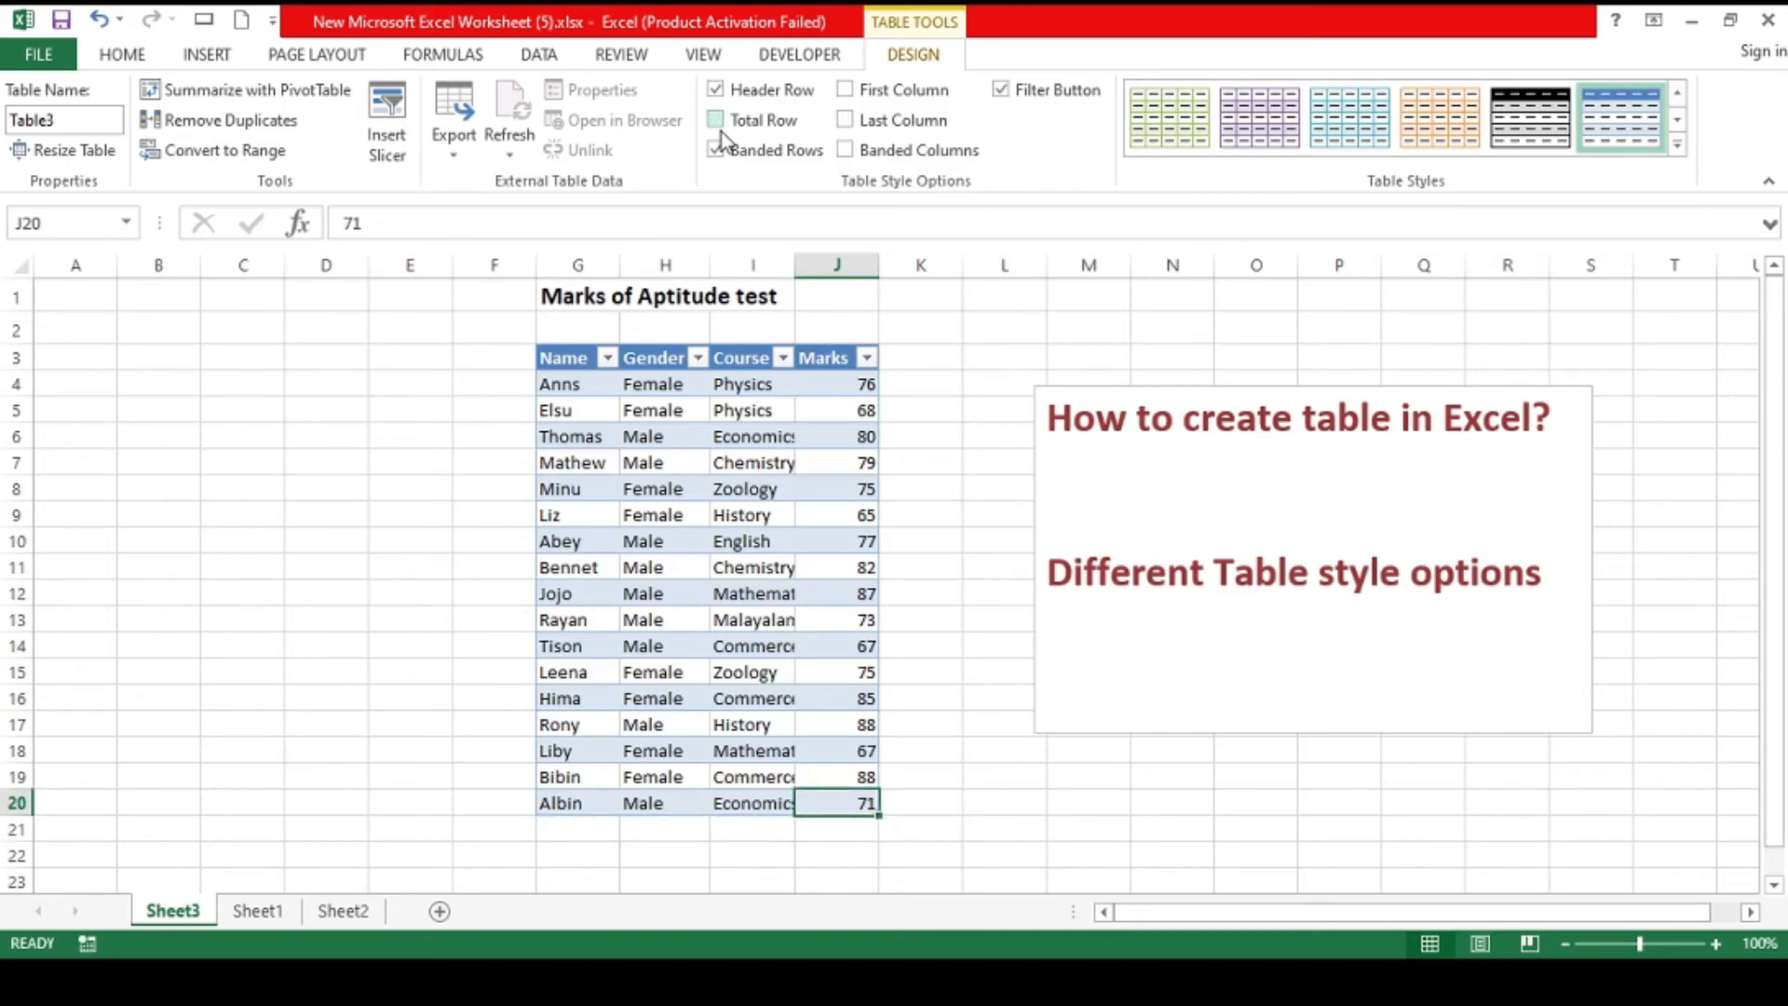
Step: Hide the filter buttons in the table's header row and show them again
left_click(1002, 90)
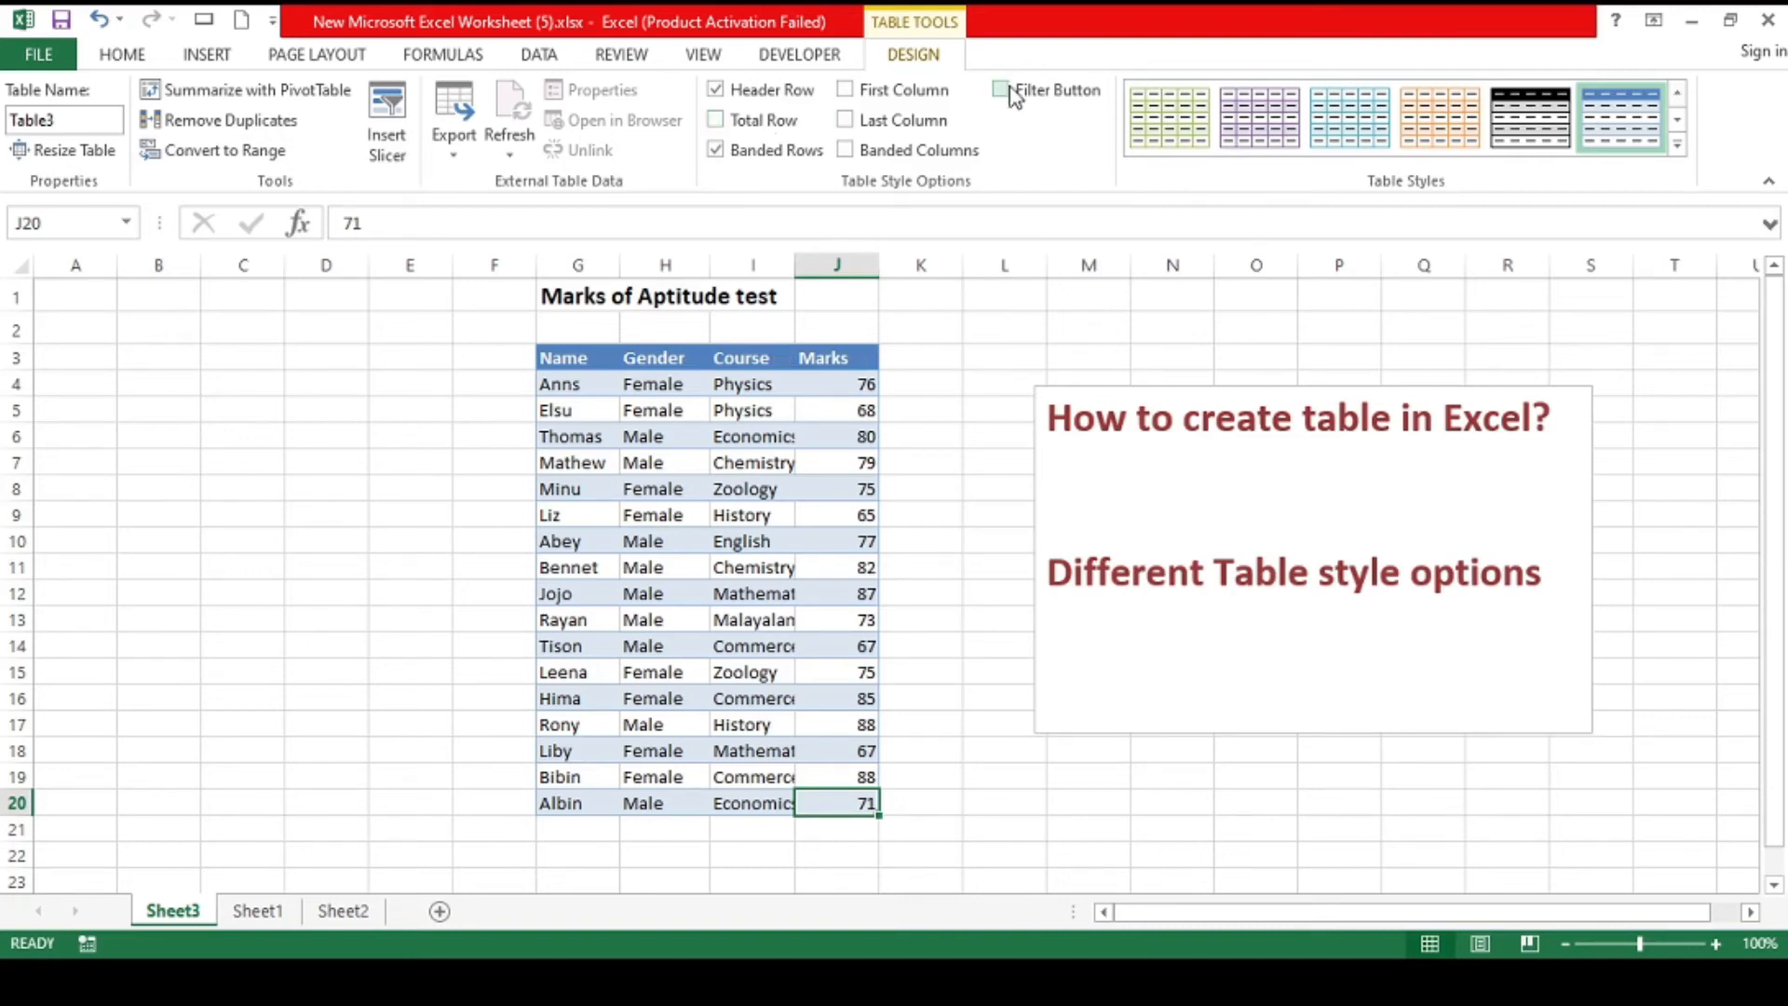
left_click(1000, 89)
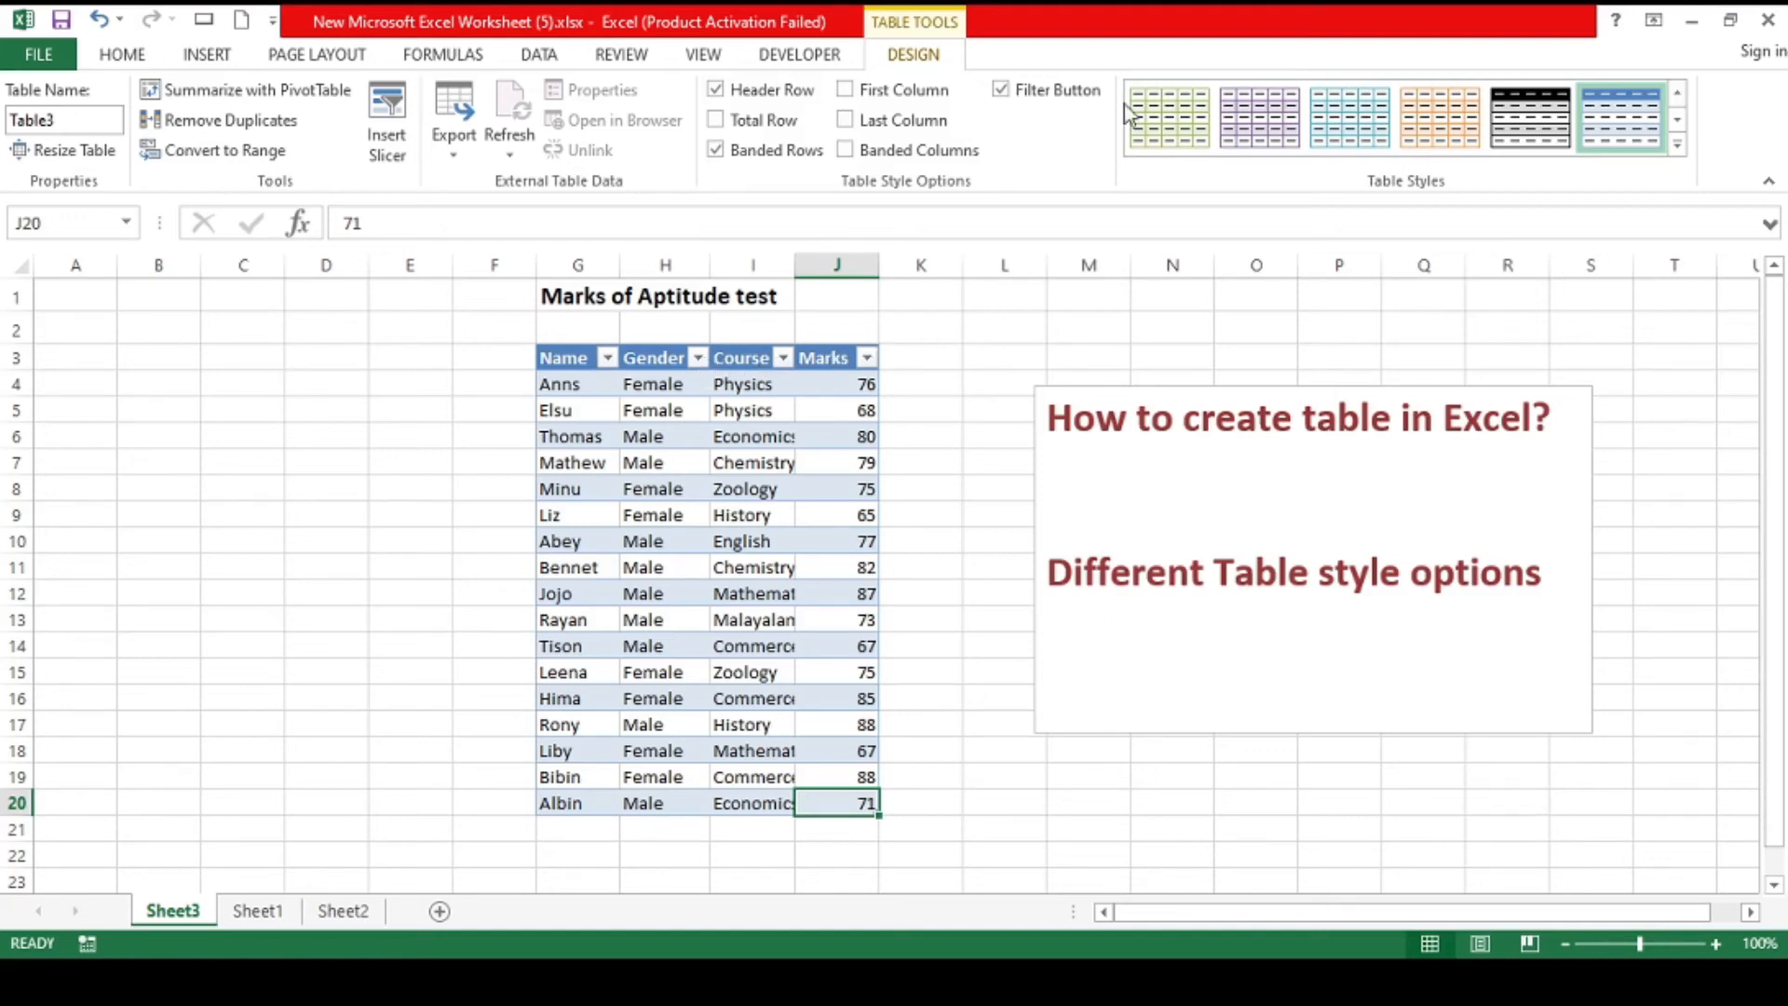
left_click(1049, 95)
Step: Sort the table by Name from A to Z and Z to A, and by Marks from largest to smallest
left_click(517, 382)
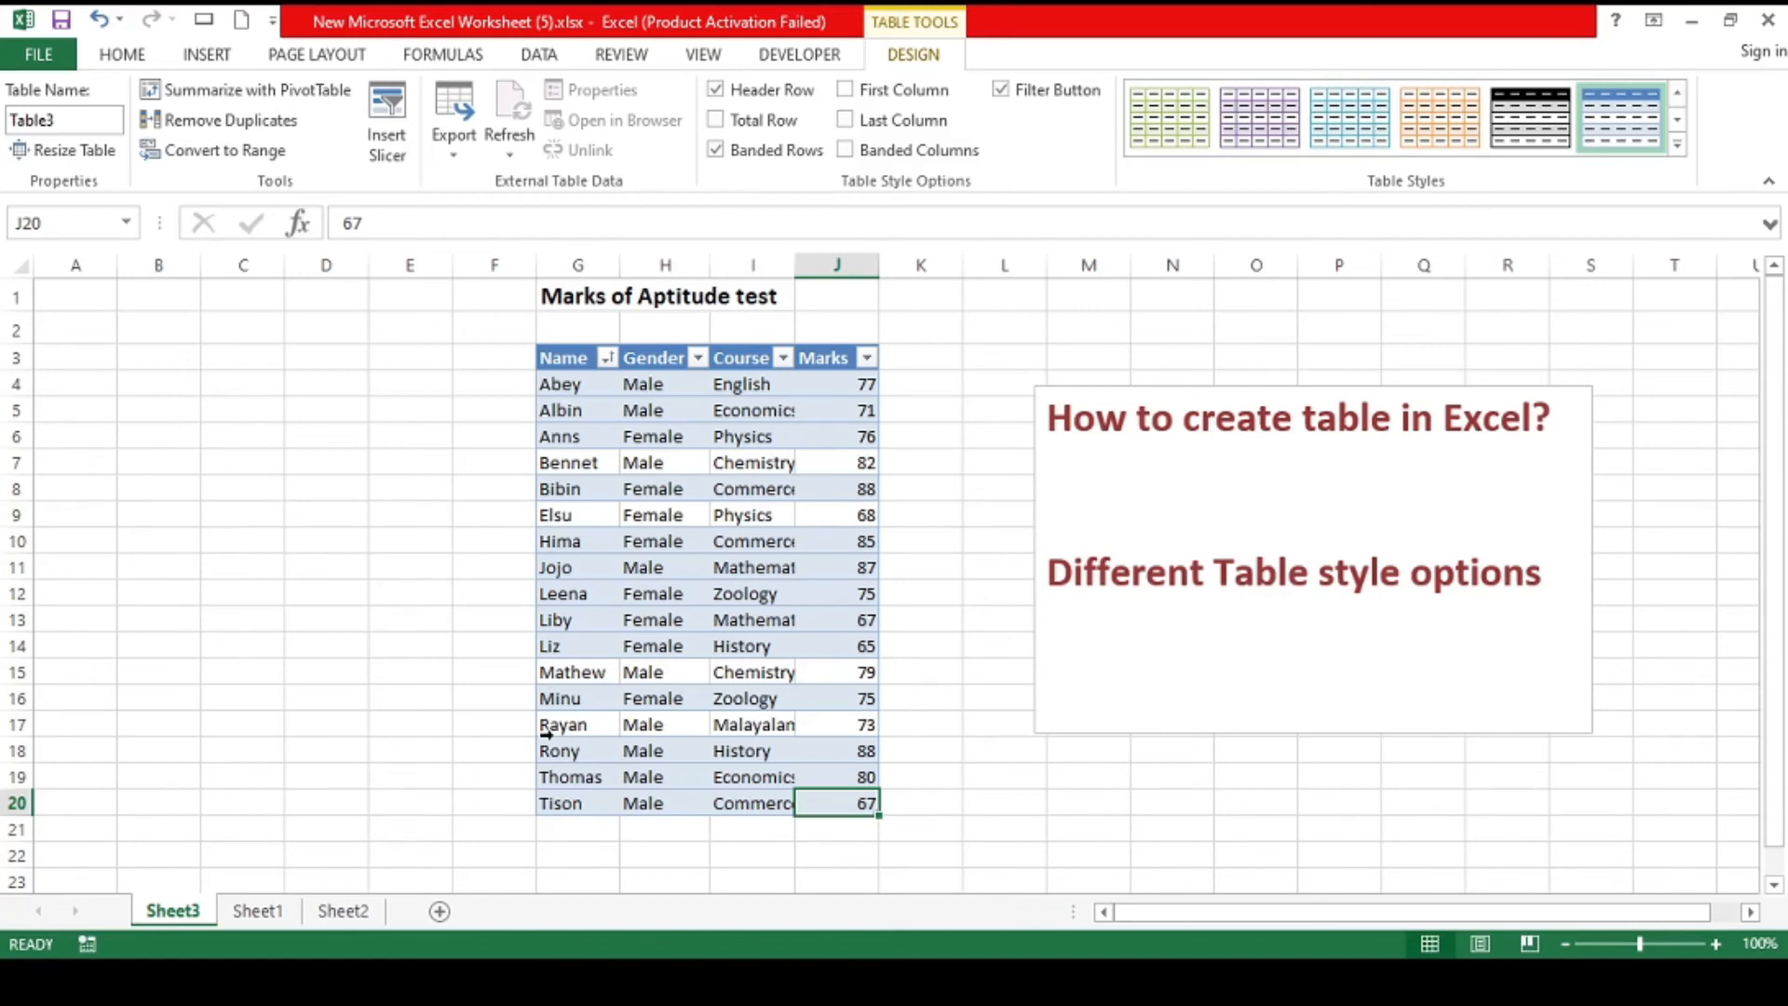
left_click(469, 427)
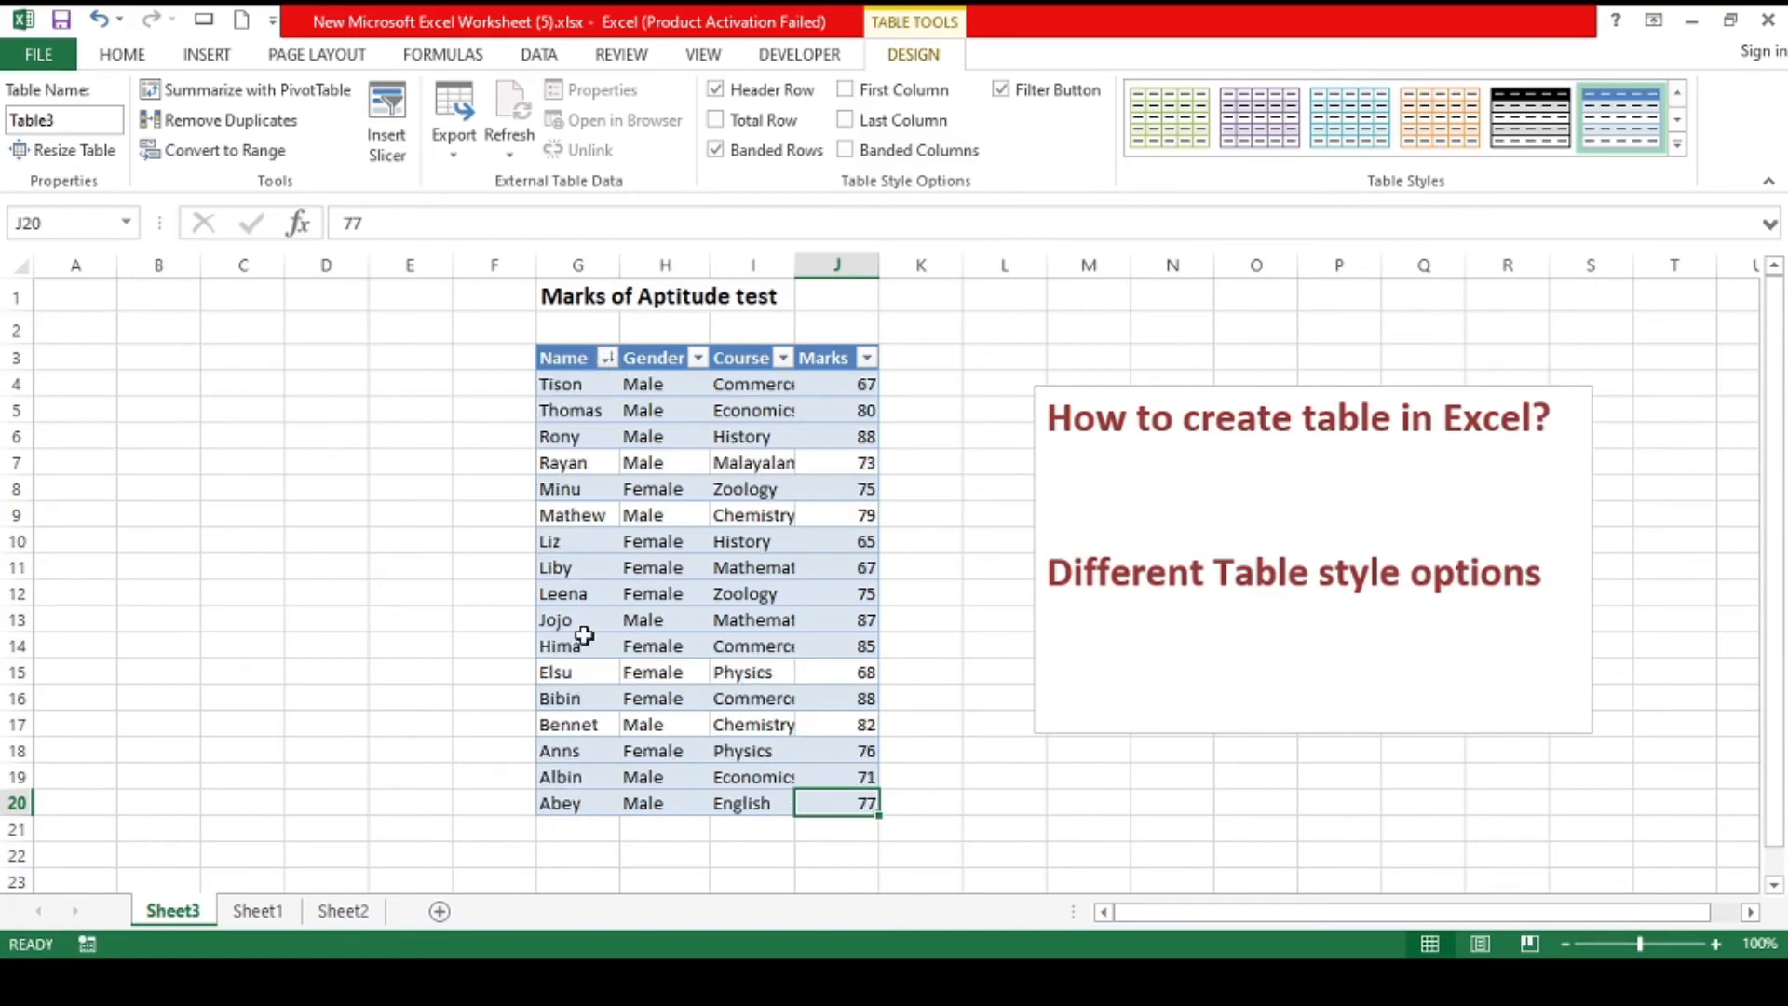
left_click(531, 390)
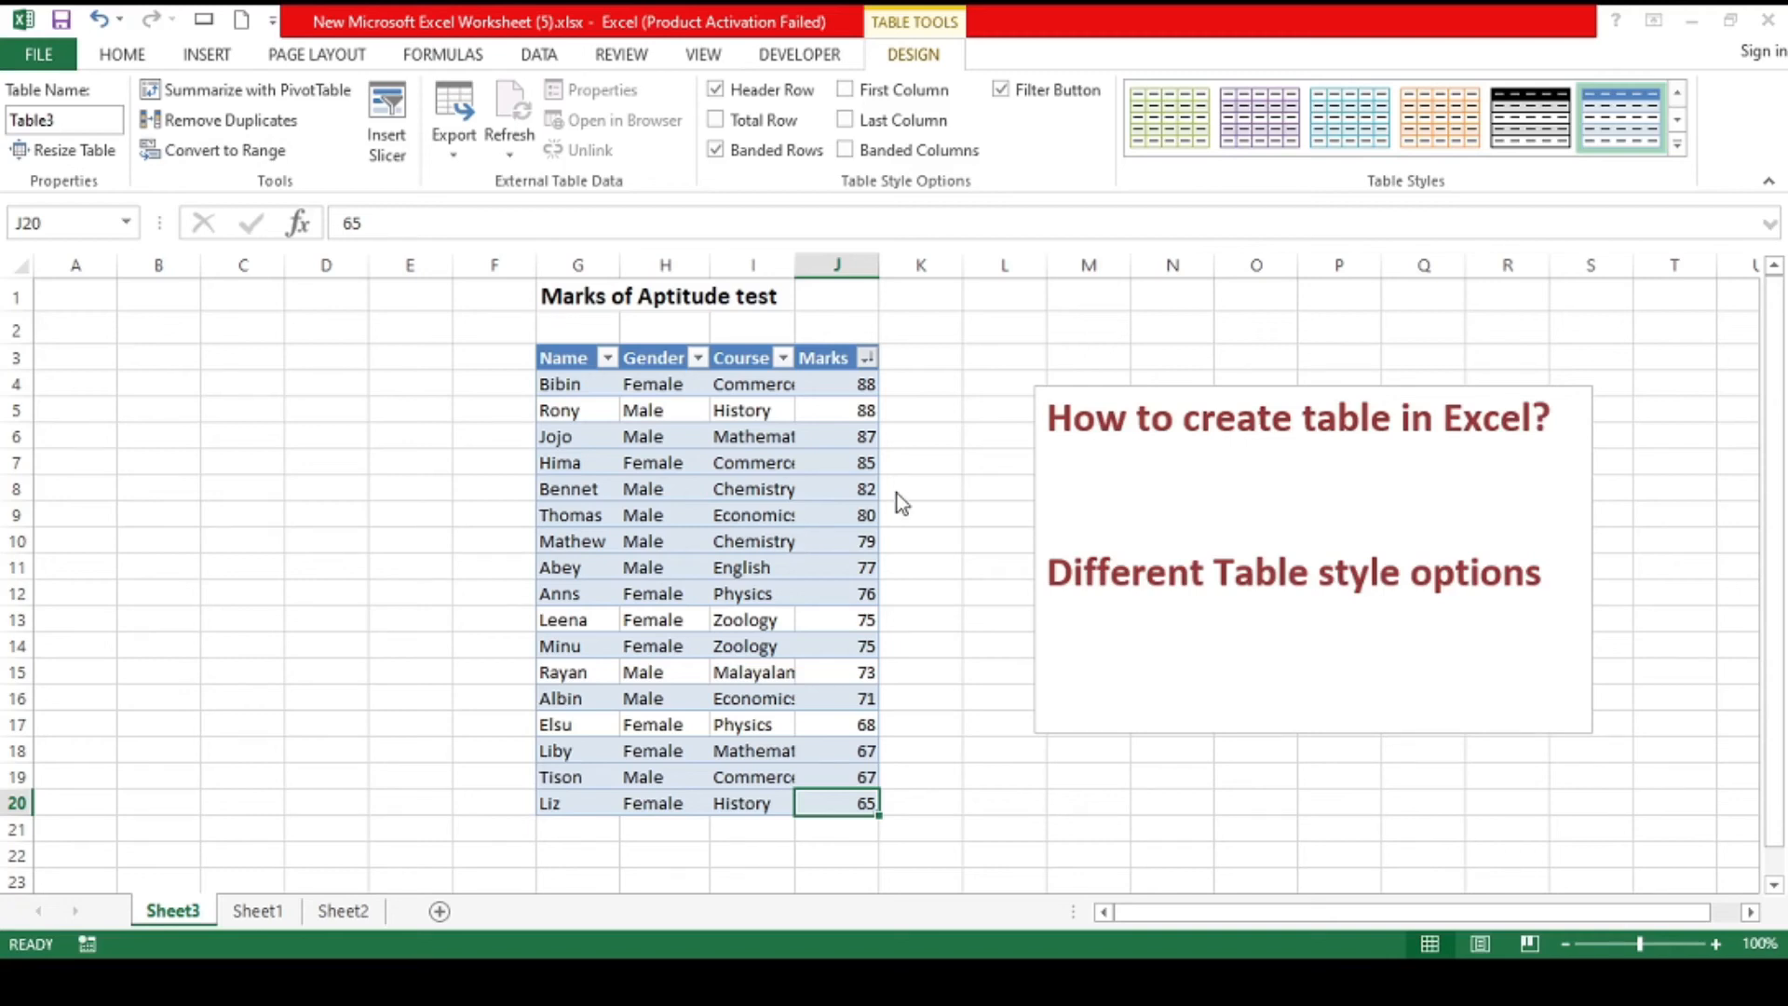
Step: Try several other table styles on the marks table and reapply the blue banded style
left_click(1365, 655)
left_click(1340, 142)
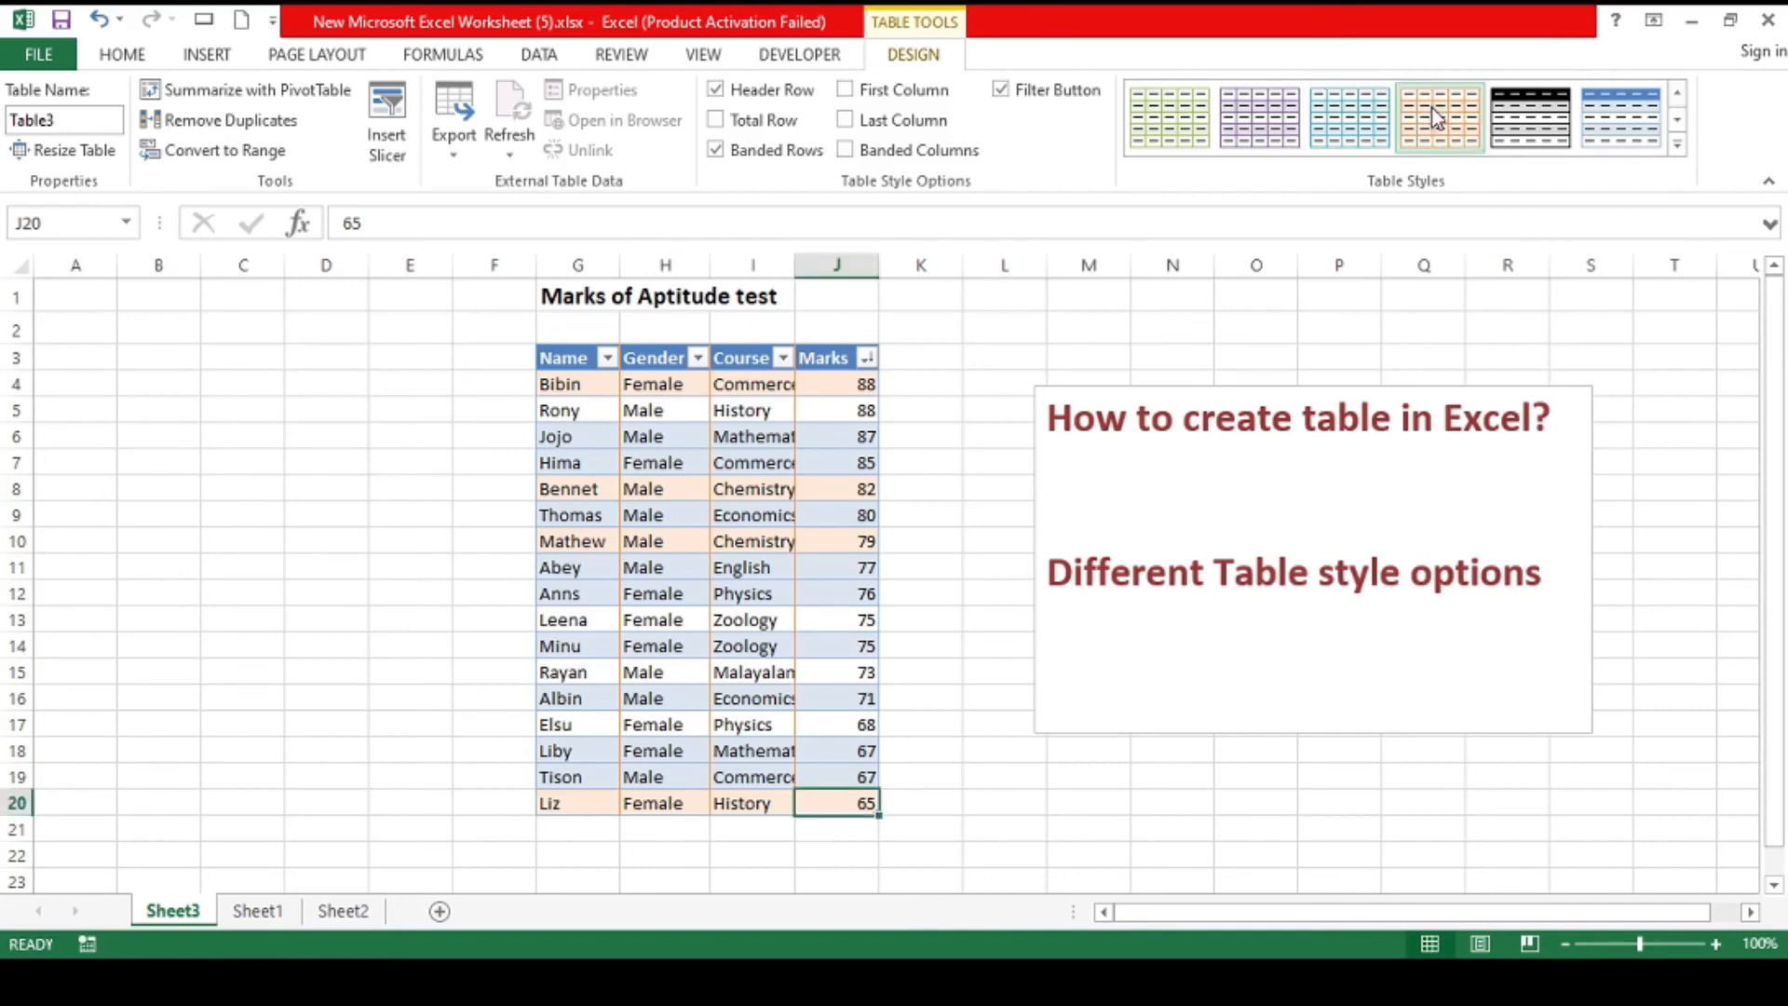
left_click(1595, 121)
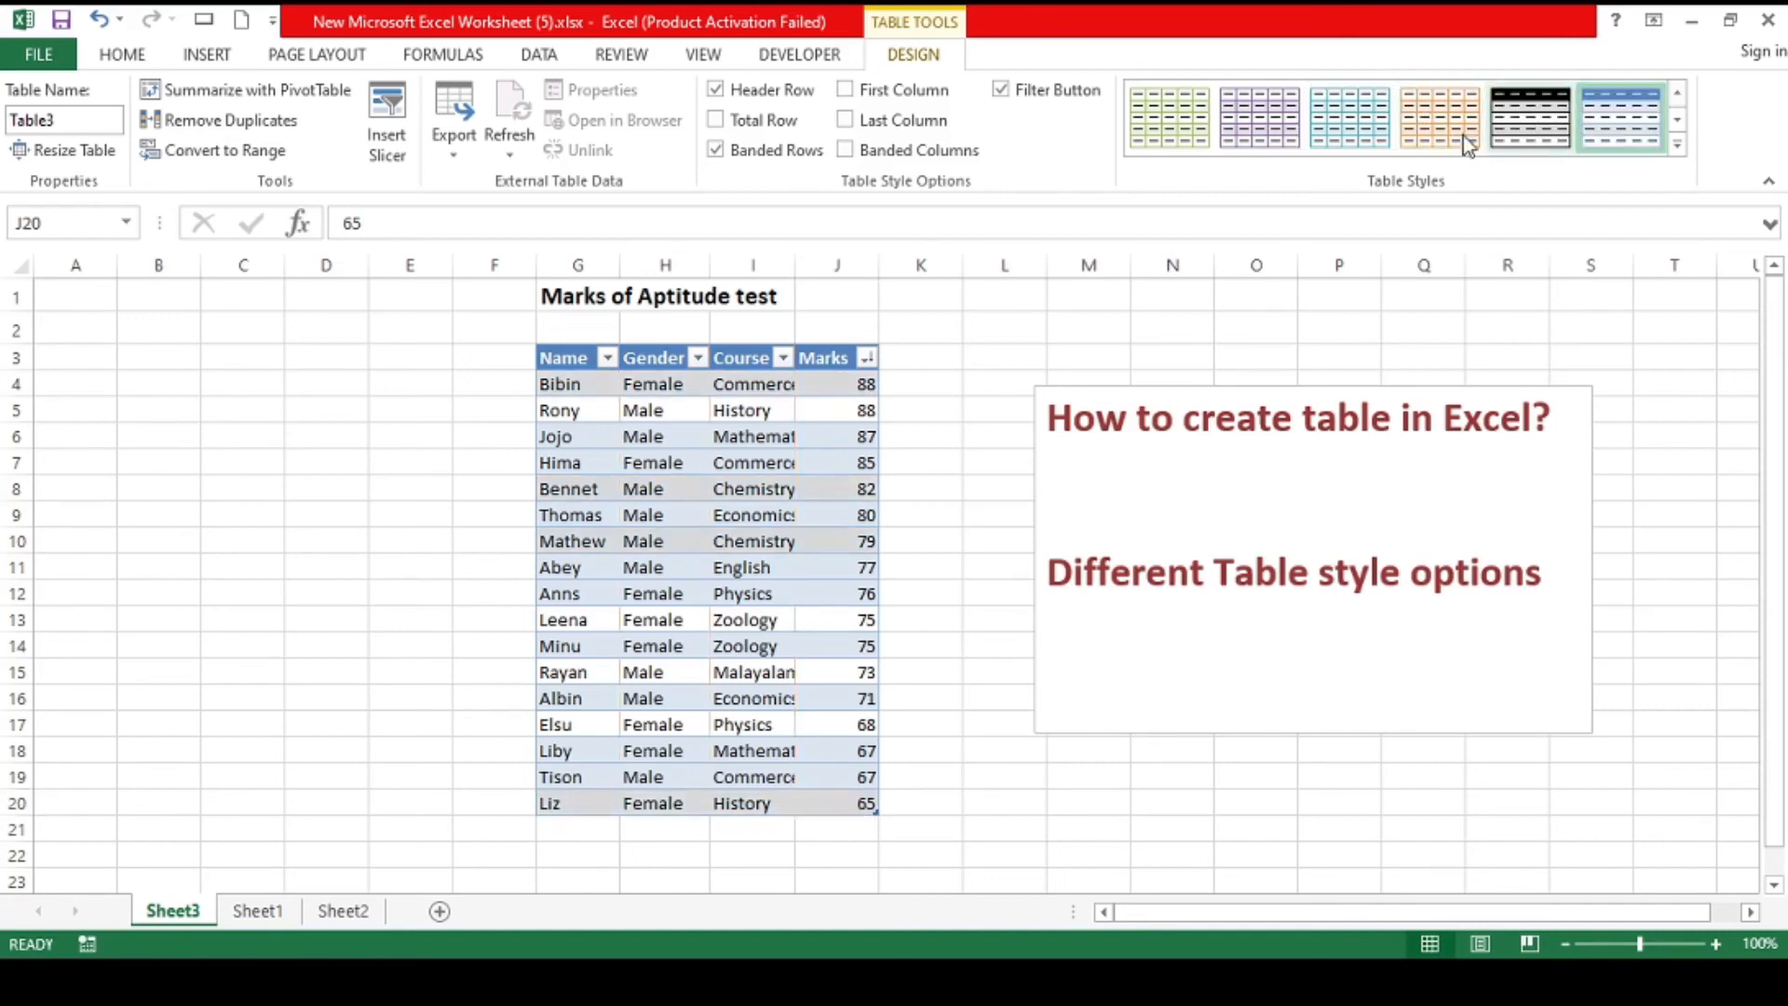
Step: Remove the manual fill colour from the marks table's data rows, G4:J20
left_click_drag(750, 460, 849, 803)
left_click(567, 389)
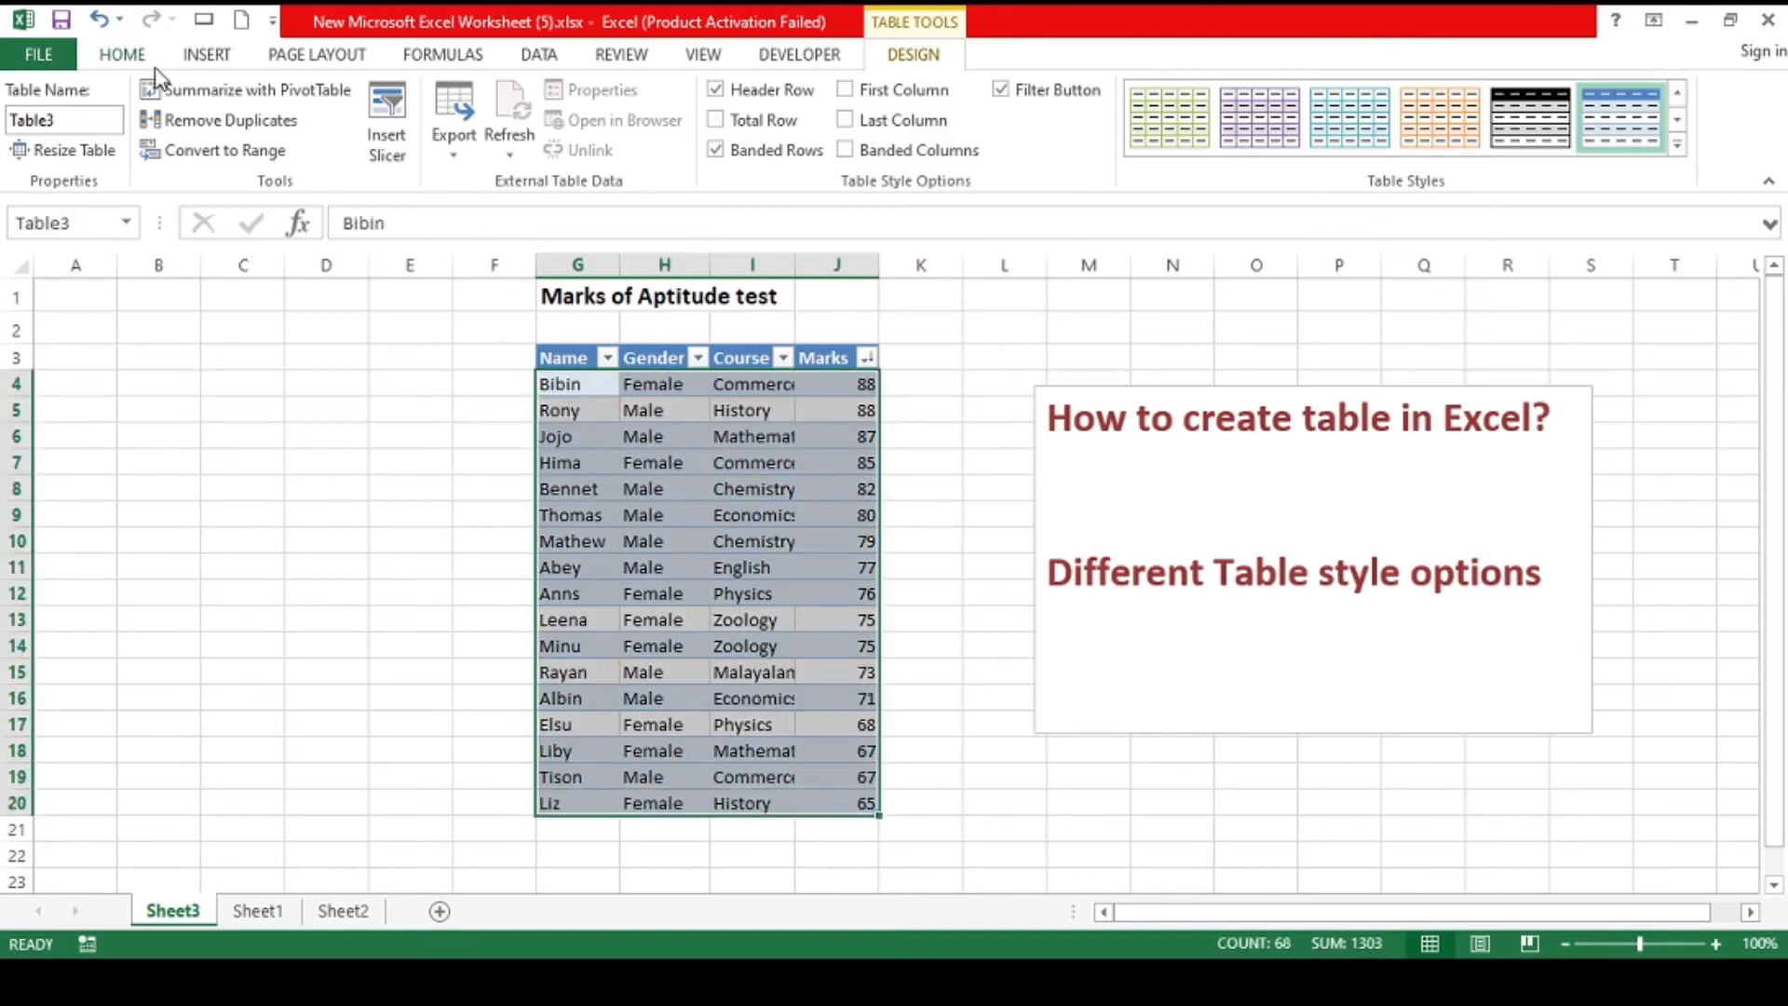
left_click(129, 56)
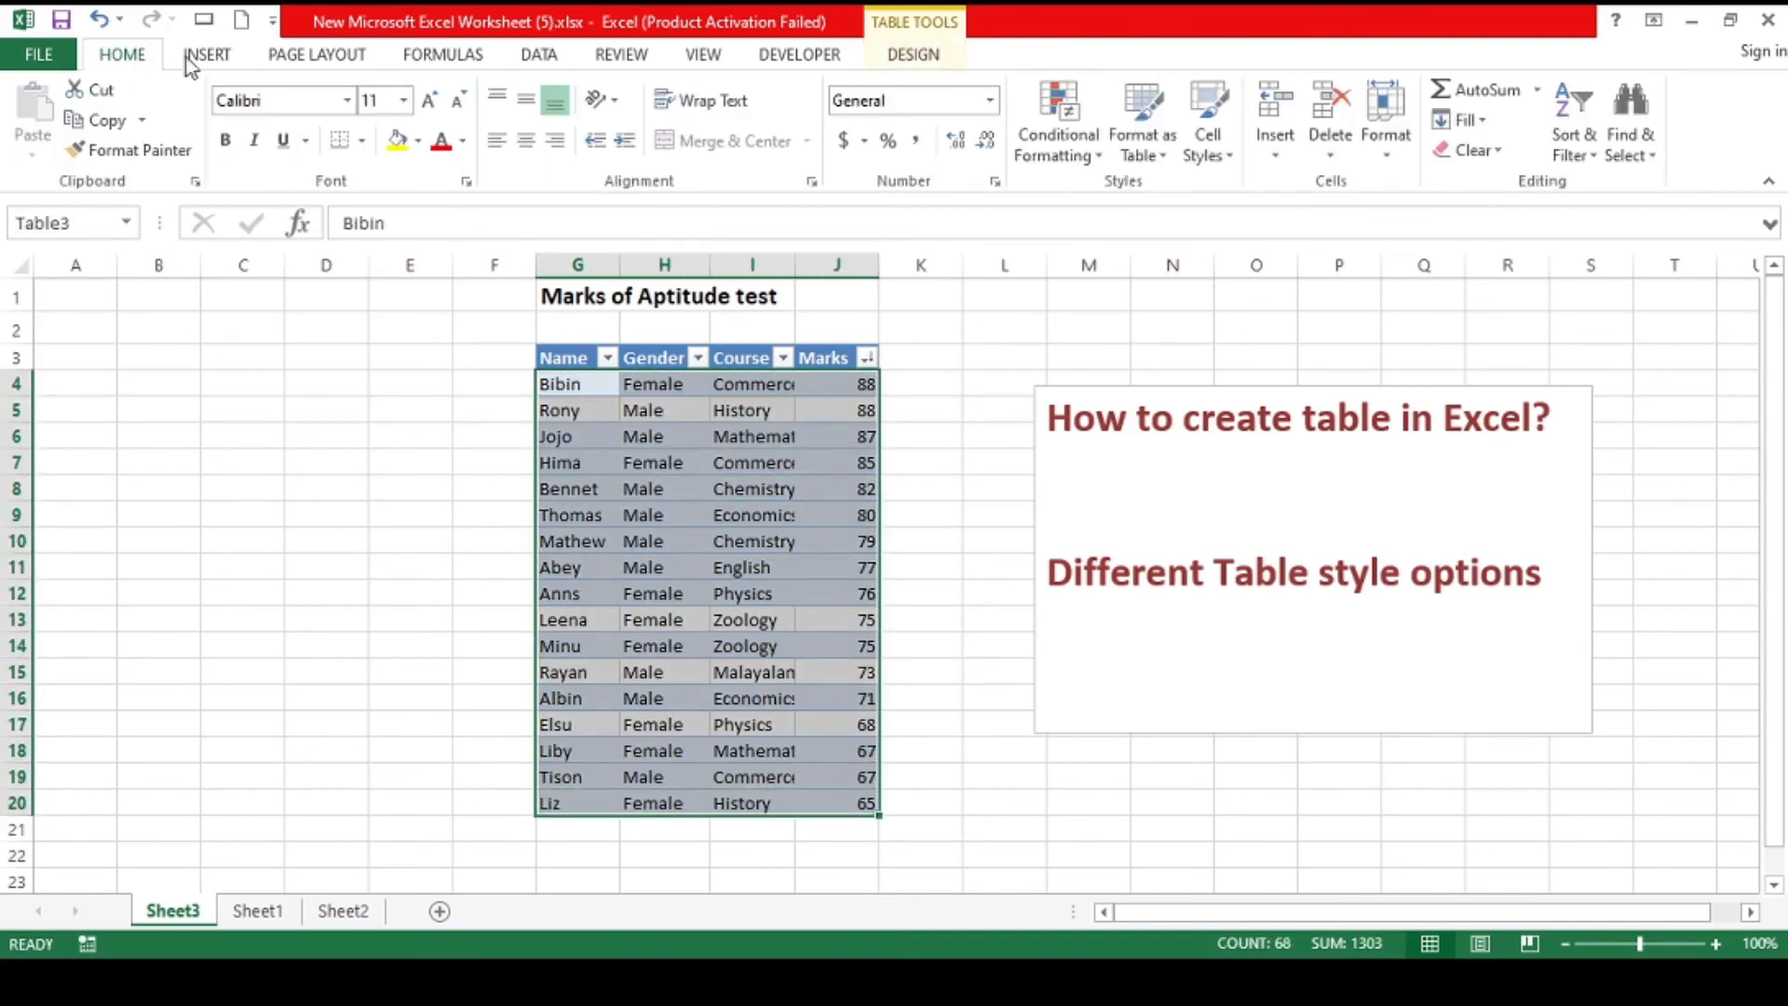
left_click(422, 149)
key("ctrl+z")
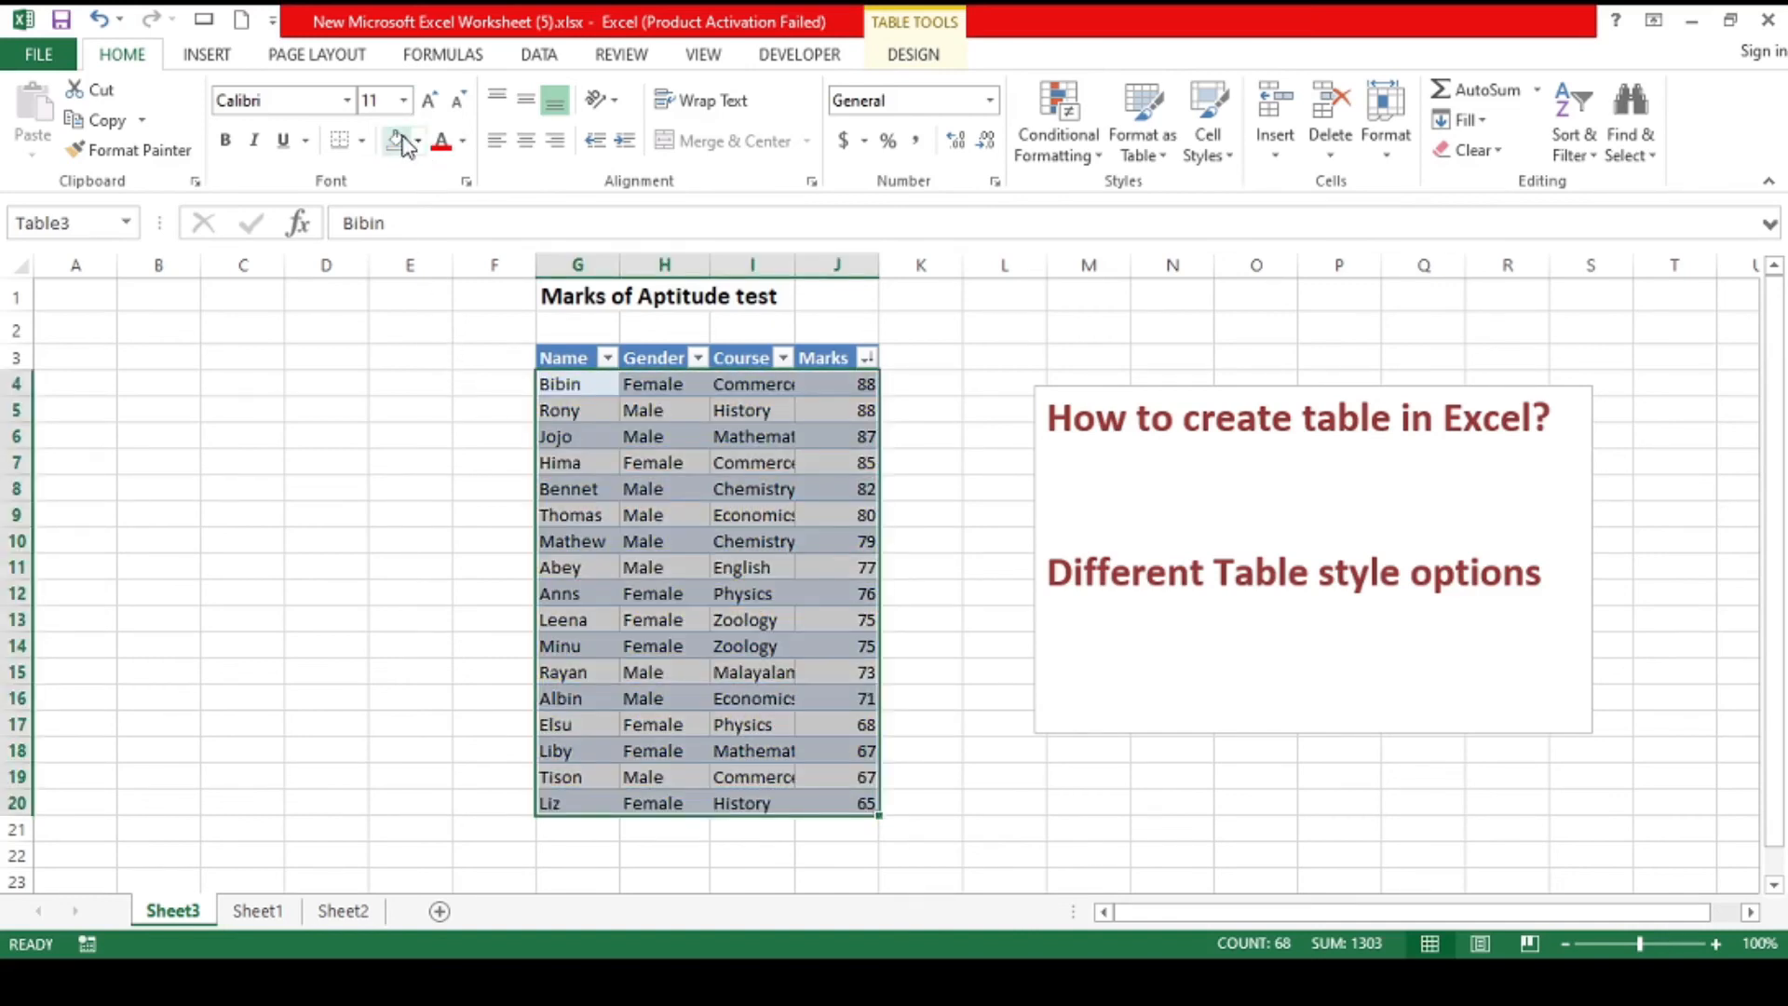
left_click(869, 588)
left_click(784, 550)
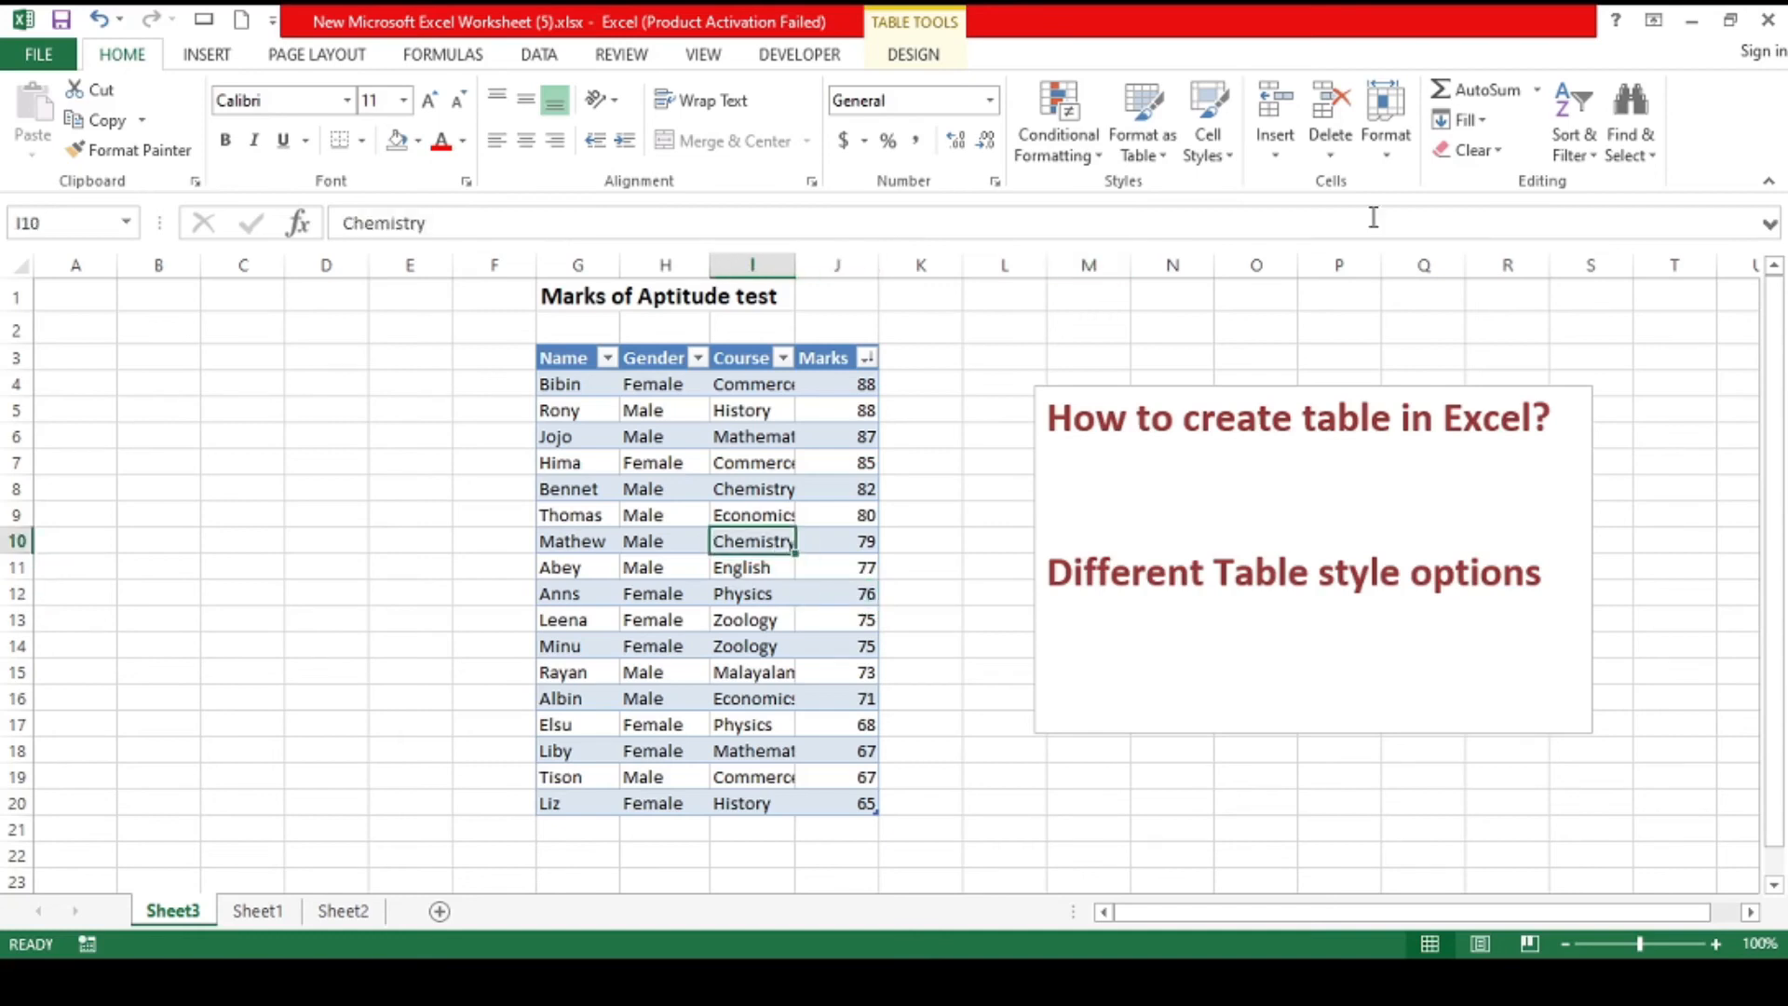
Step: Apply a red banded table style to the marks table
left_click(917, 54)
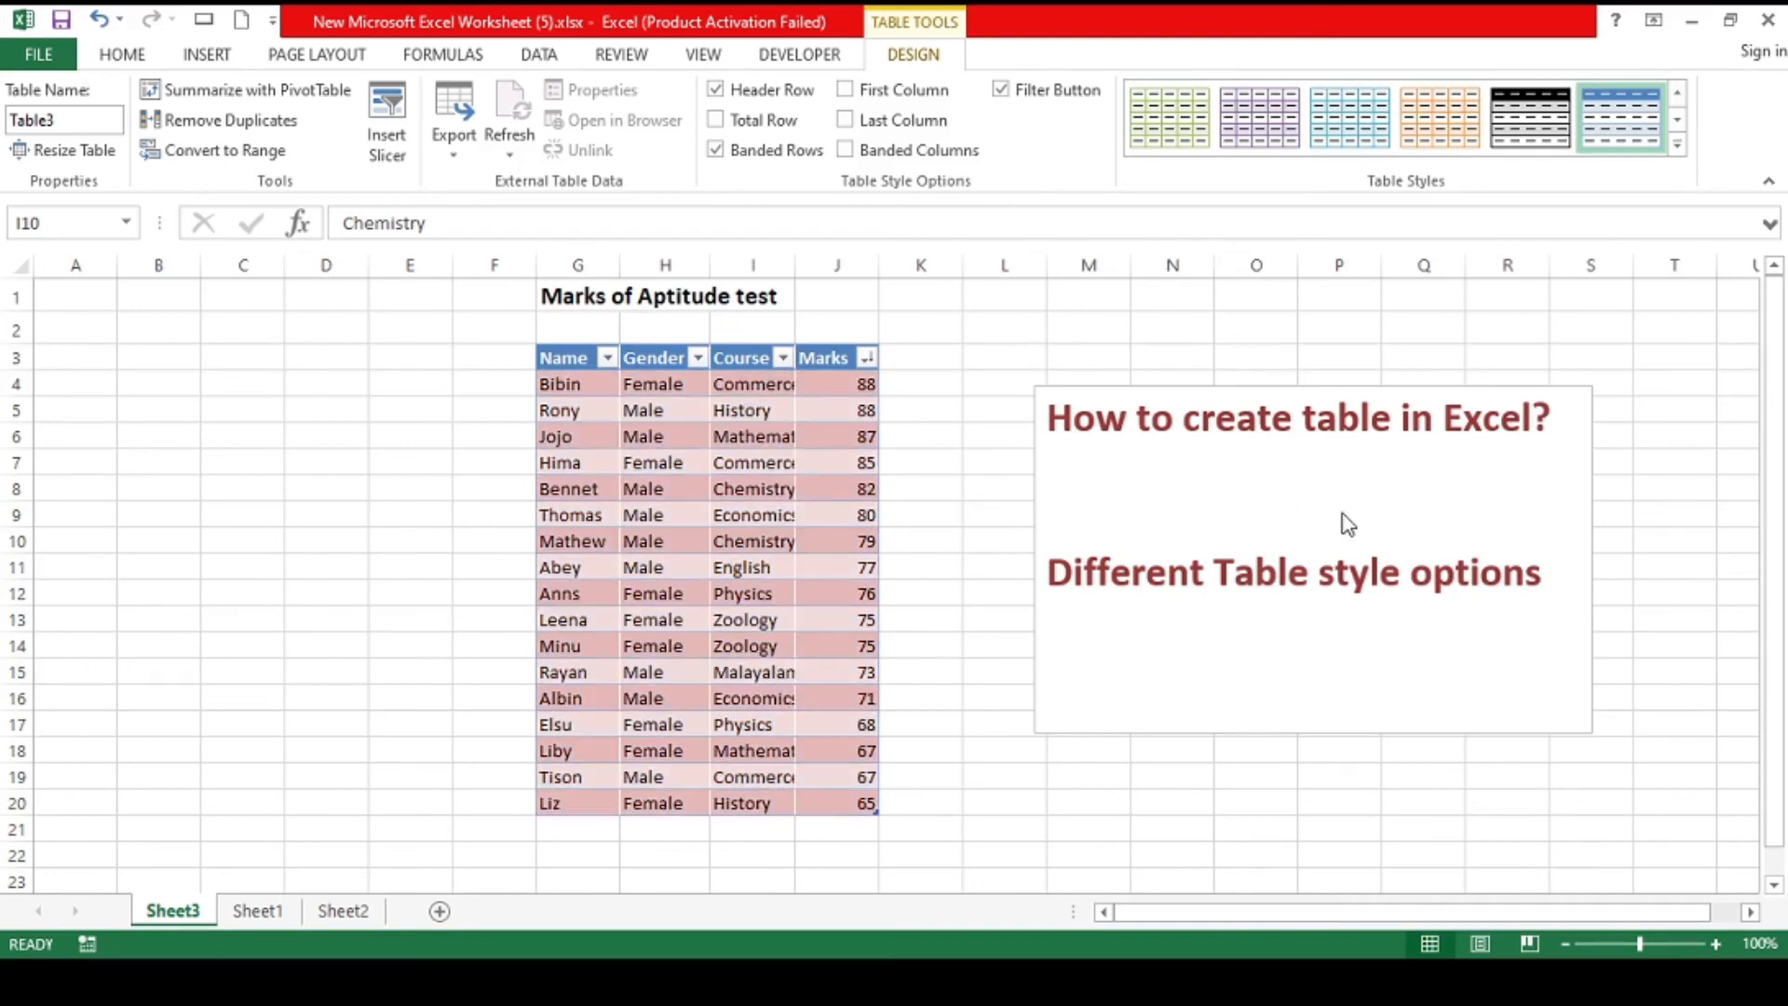
left_click(765, 510)
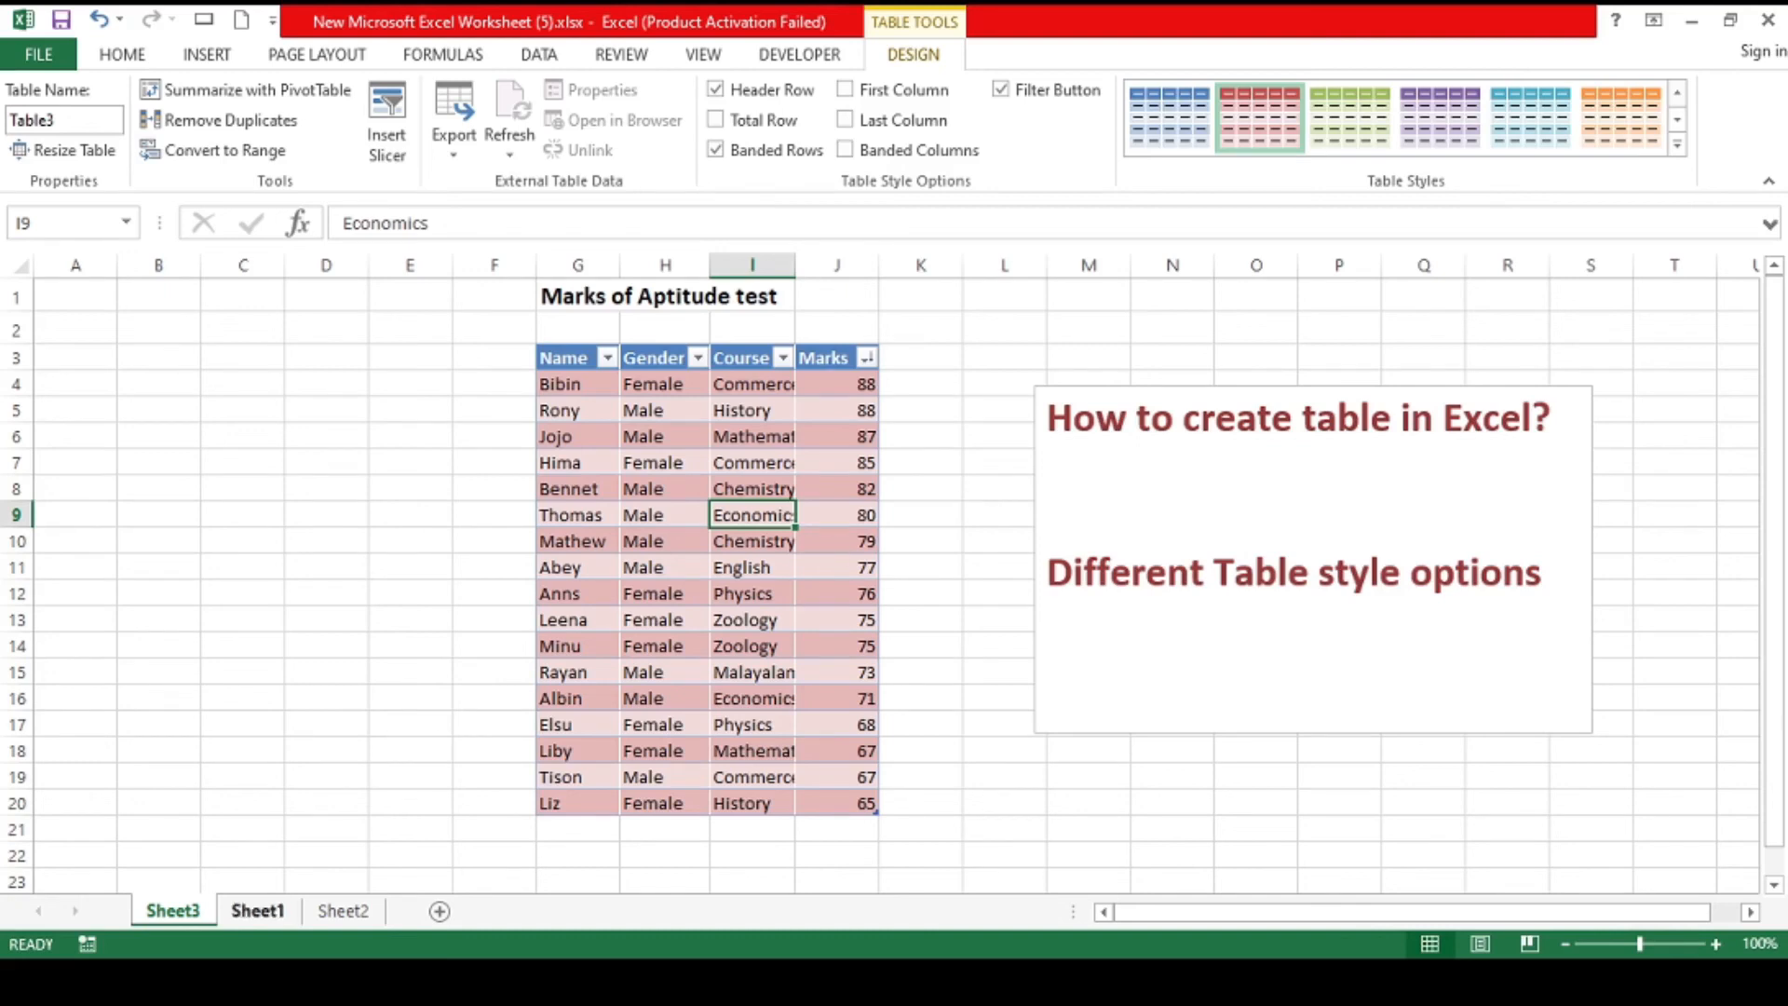
Step: Convert the product sales data in C1:G19 on Sheet1 into a table with a header row
left_click(257, 913)
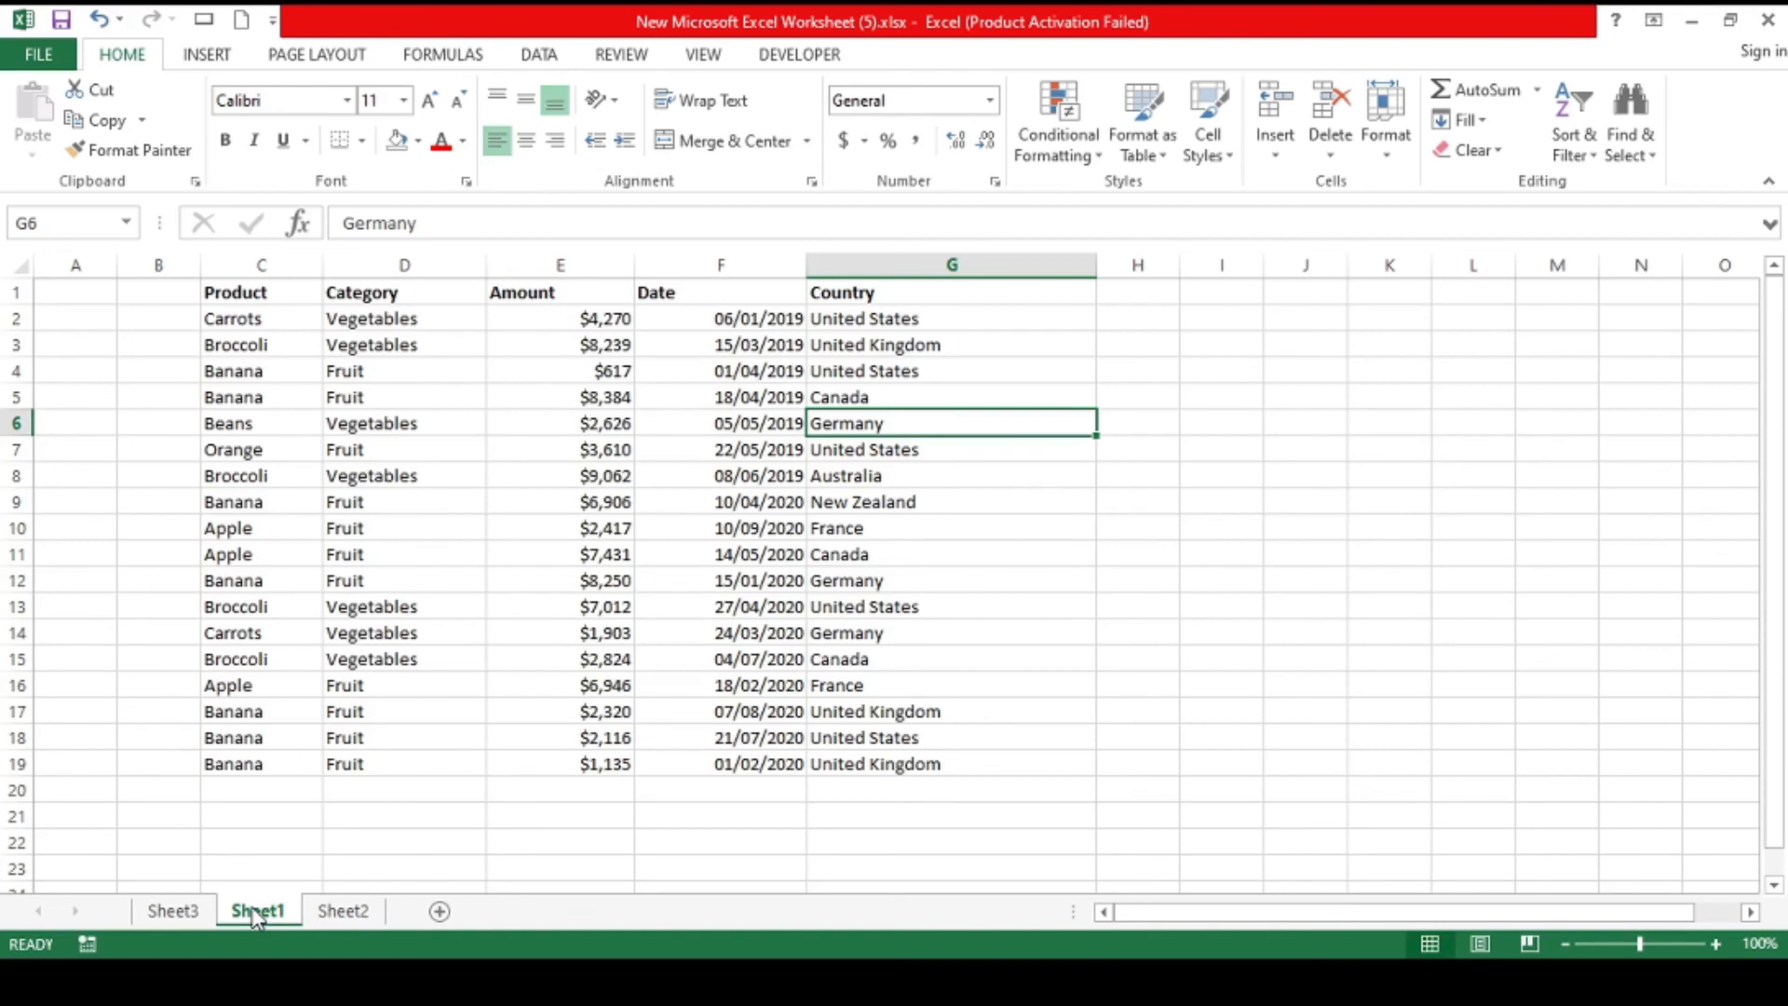
left_click(713, 328)
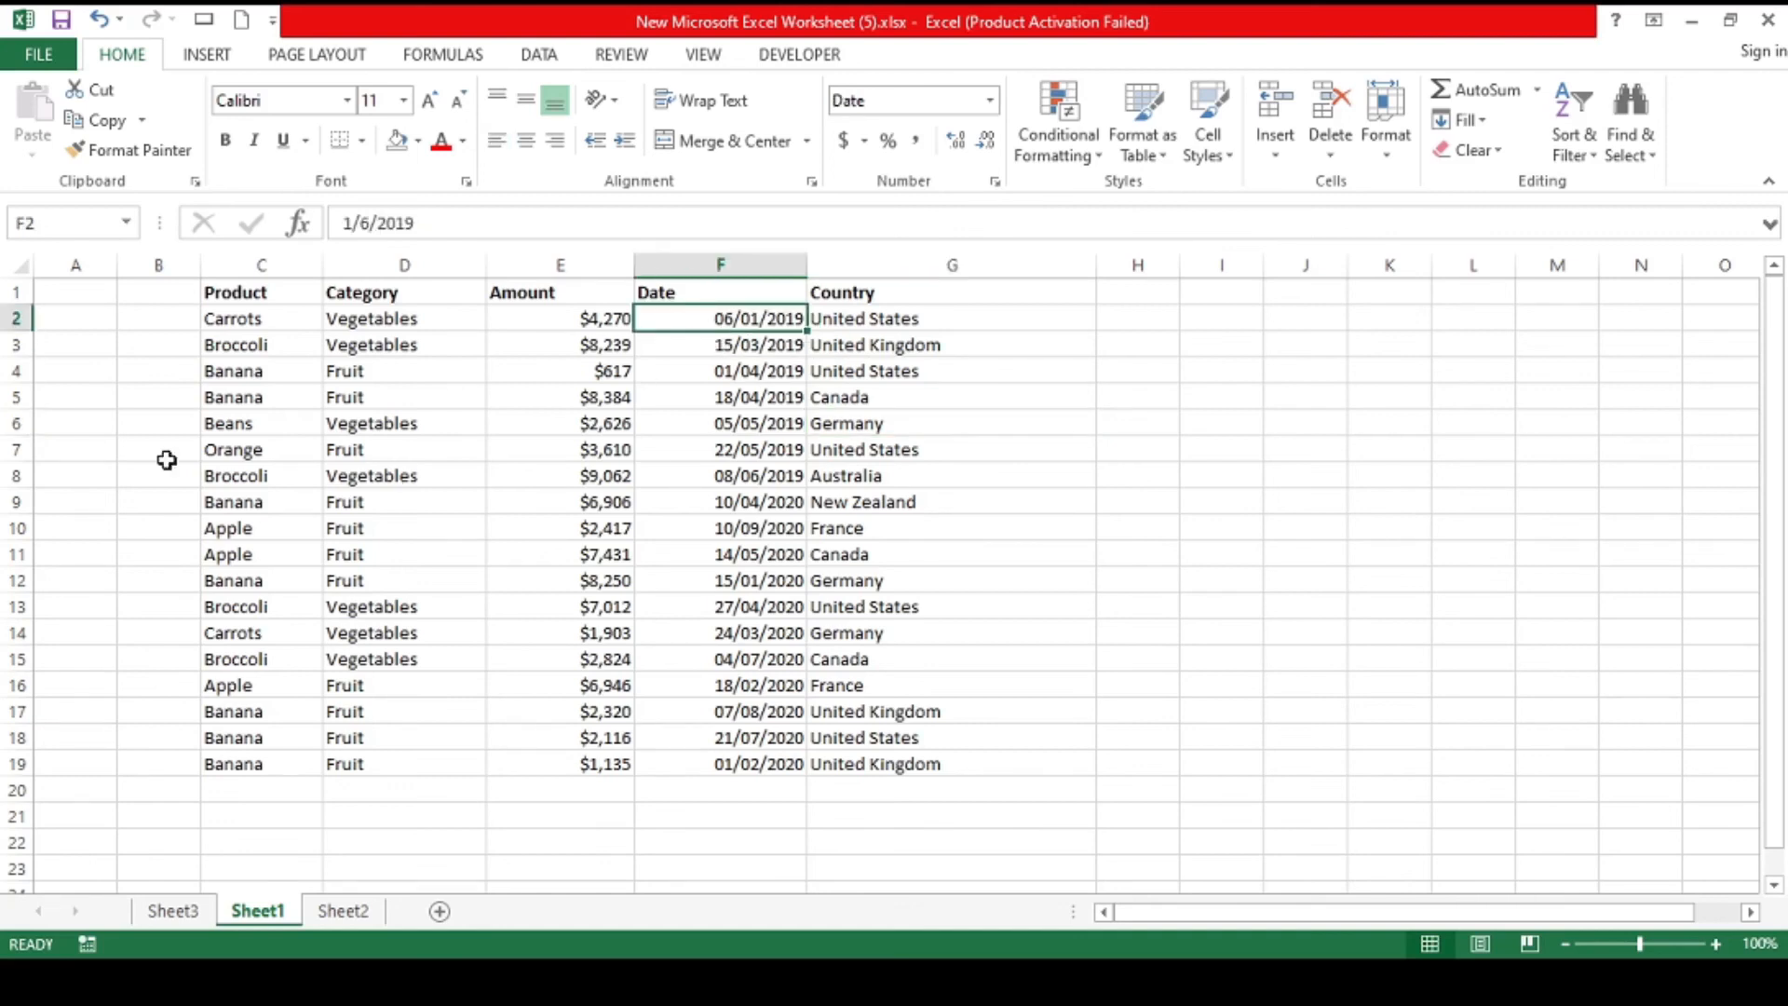
left_click(616, 478)
left_click(209, 58)
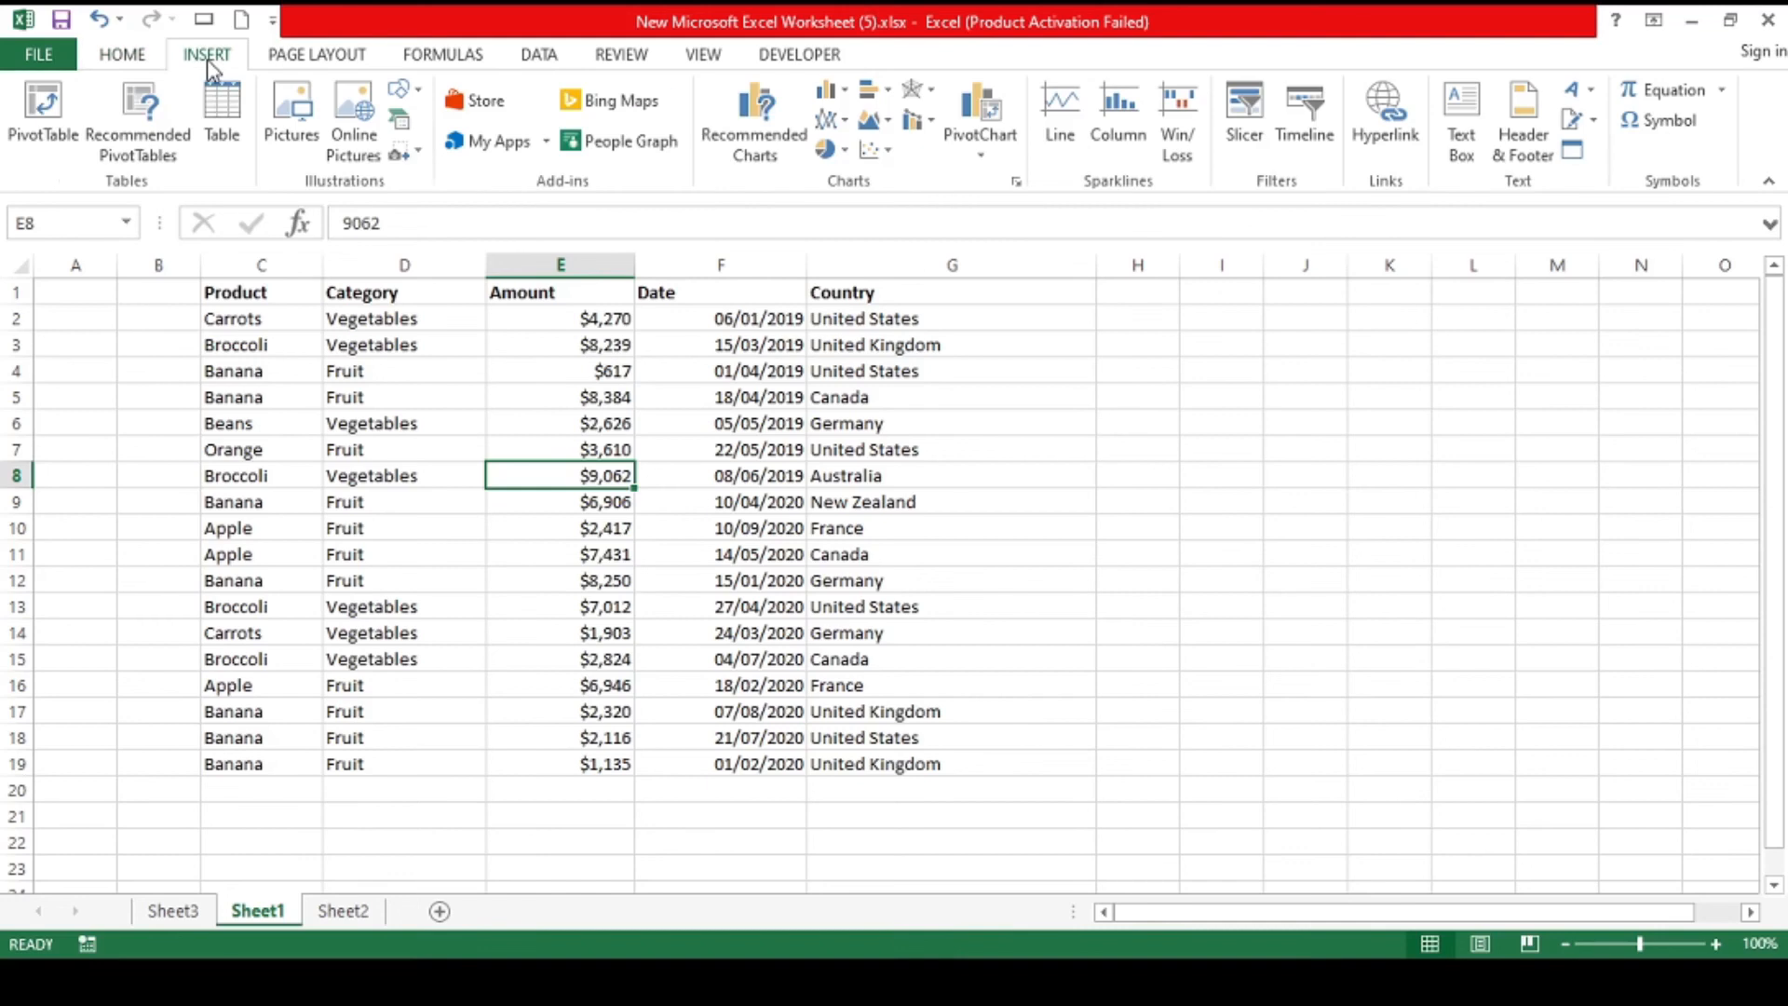
left_click(222, 116)
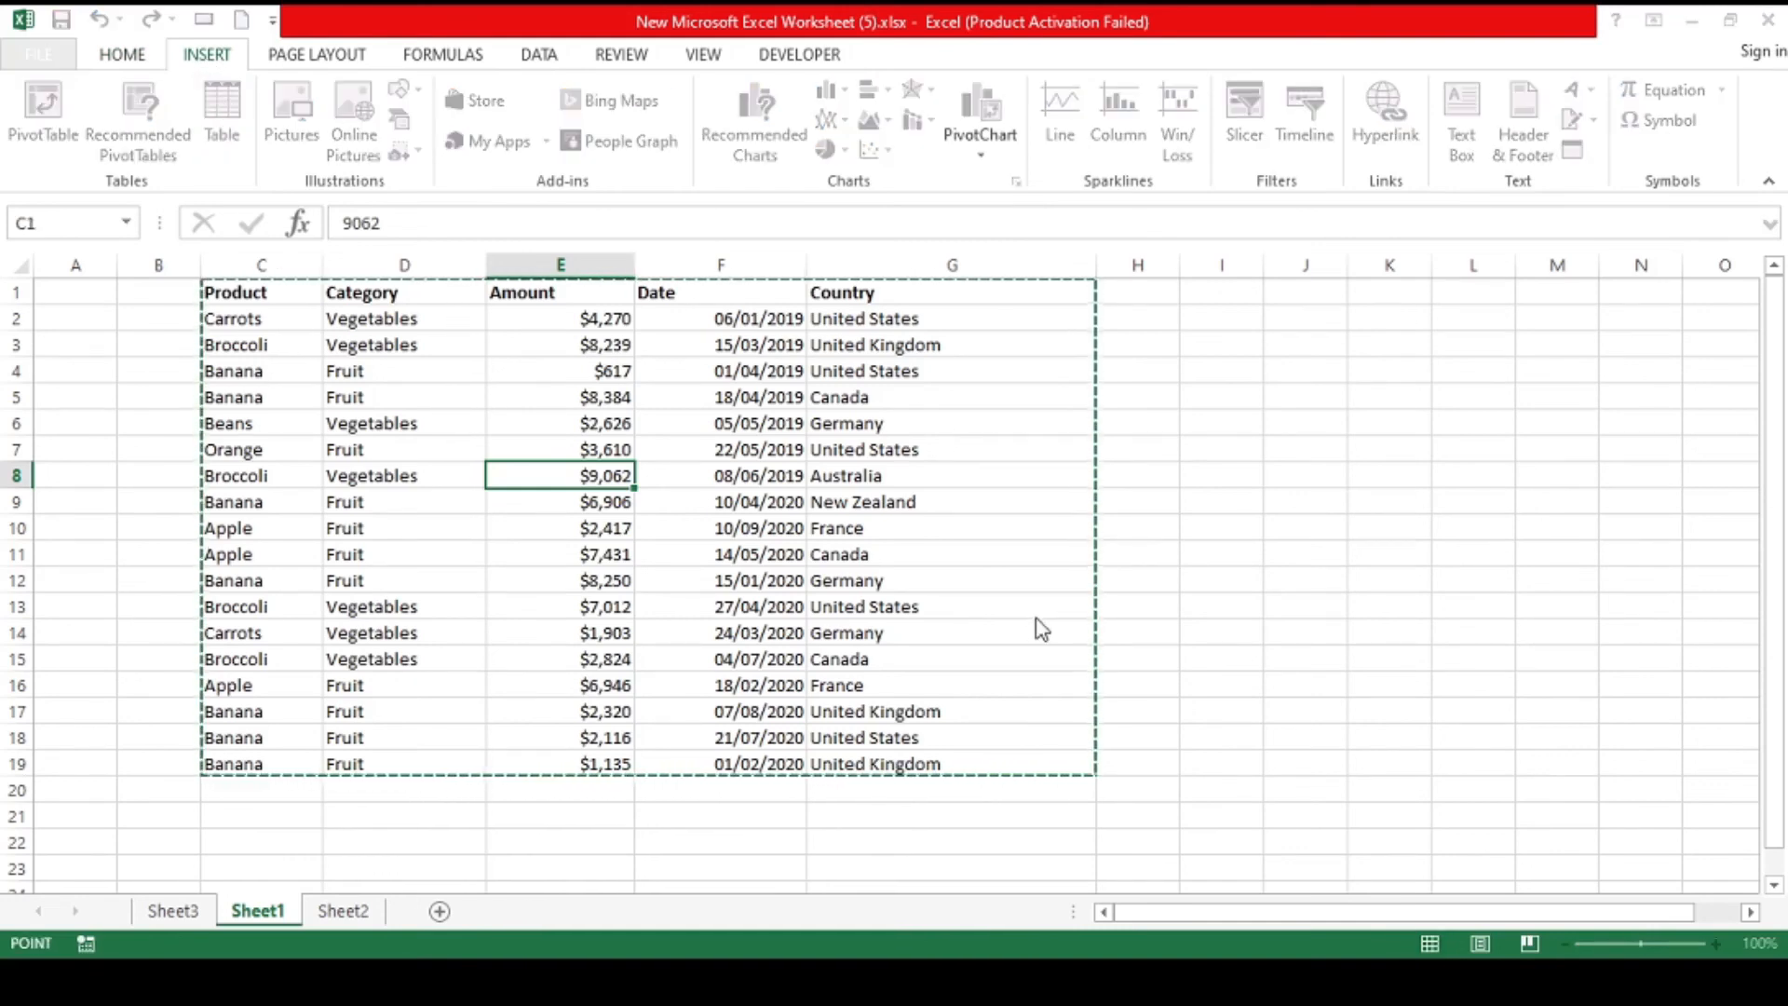
key("Return")
left_click(803, 476)
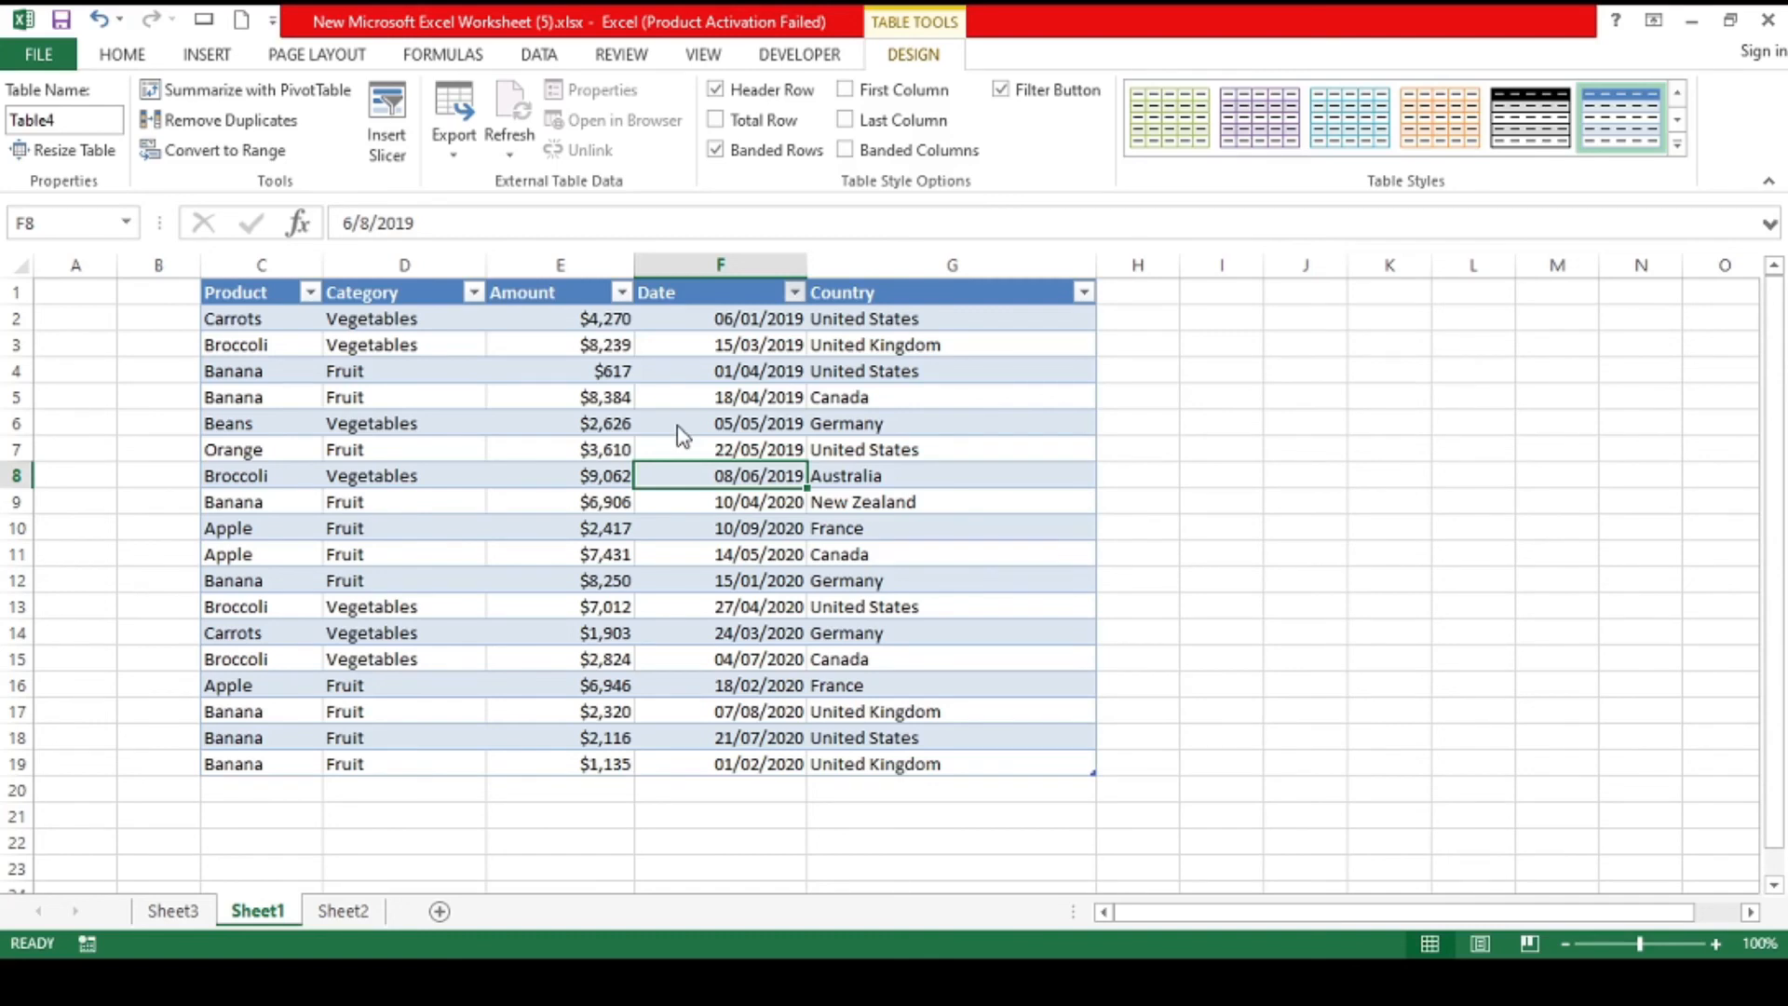
Step: Sort the Sheet1 table by Date from newest to oldest, try out and clear several date filters, and return to Sheet3
left_click(578, 353)
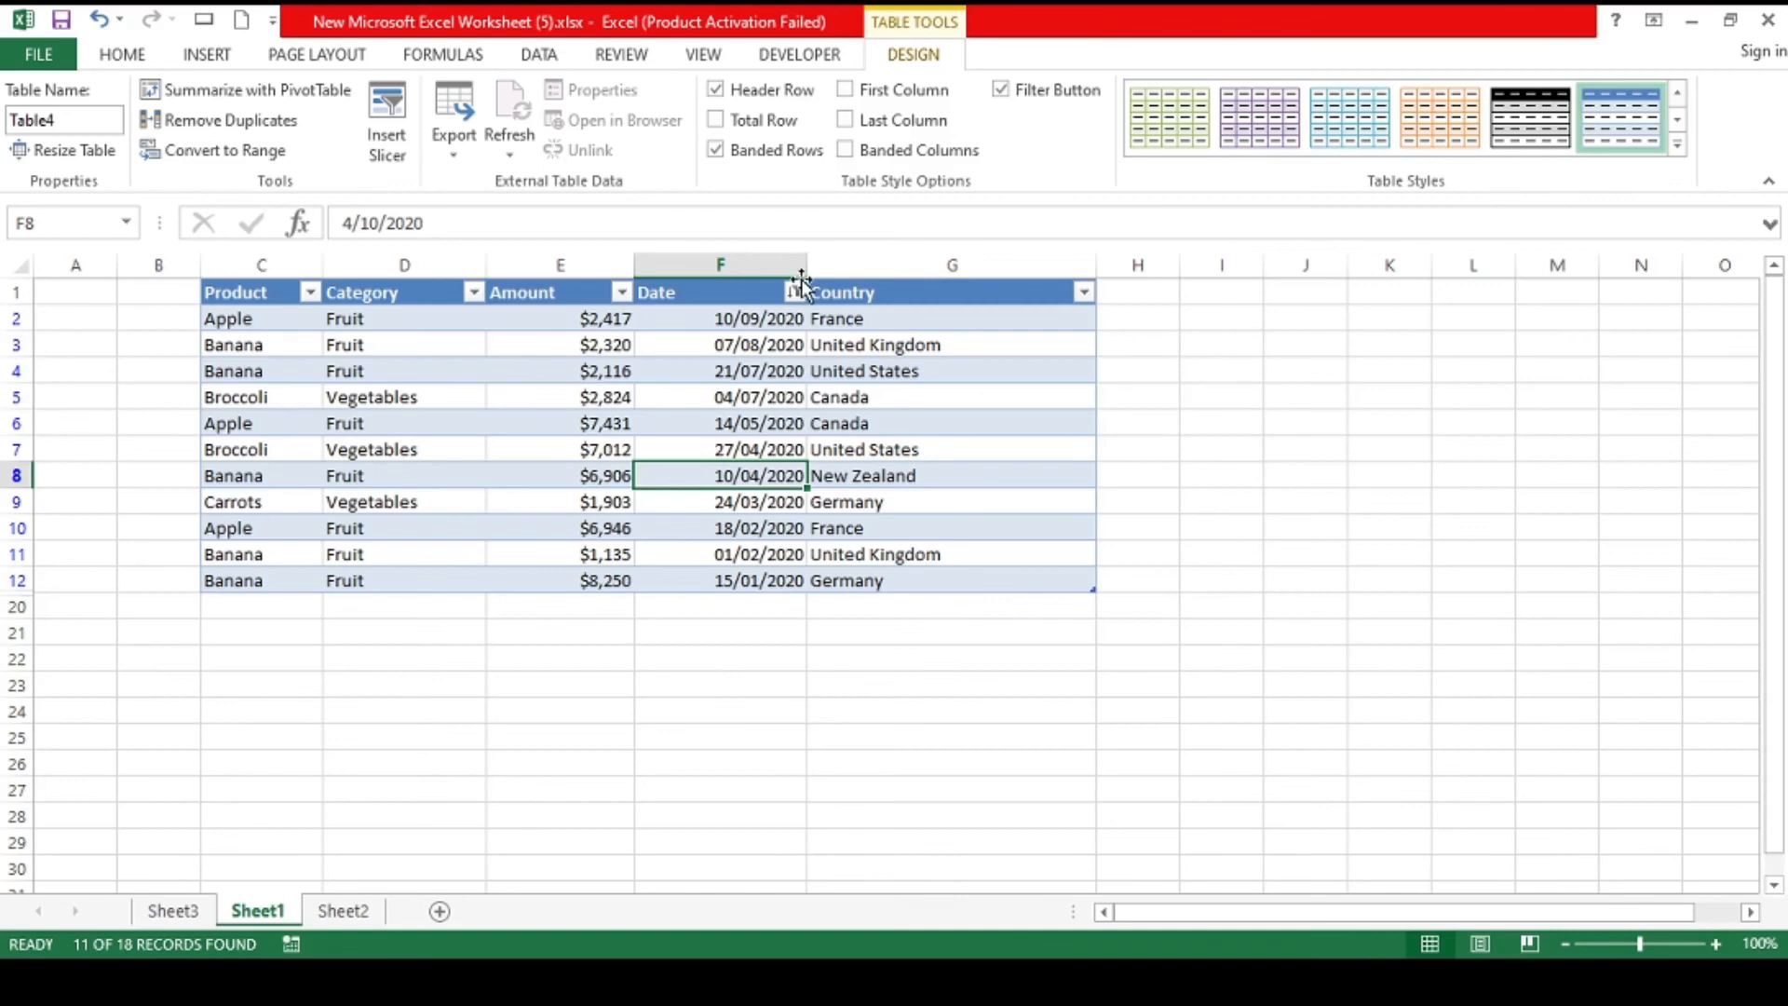
left_click(564, 419)
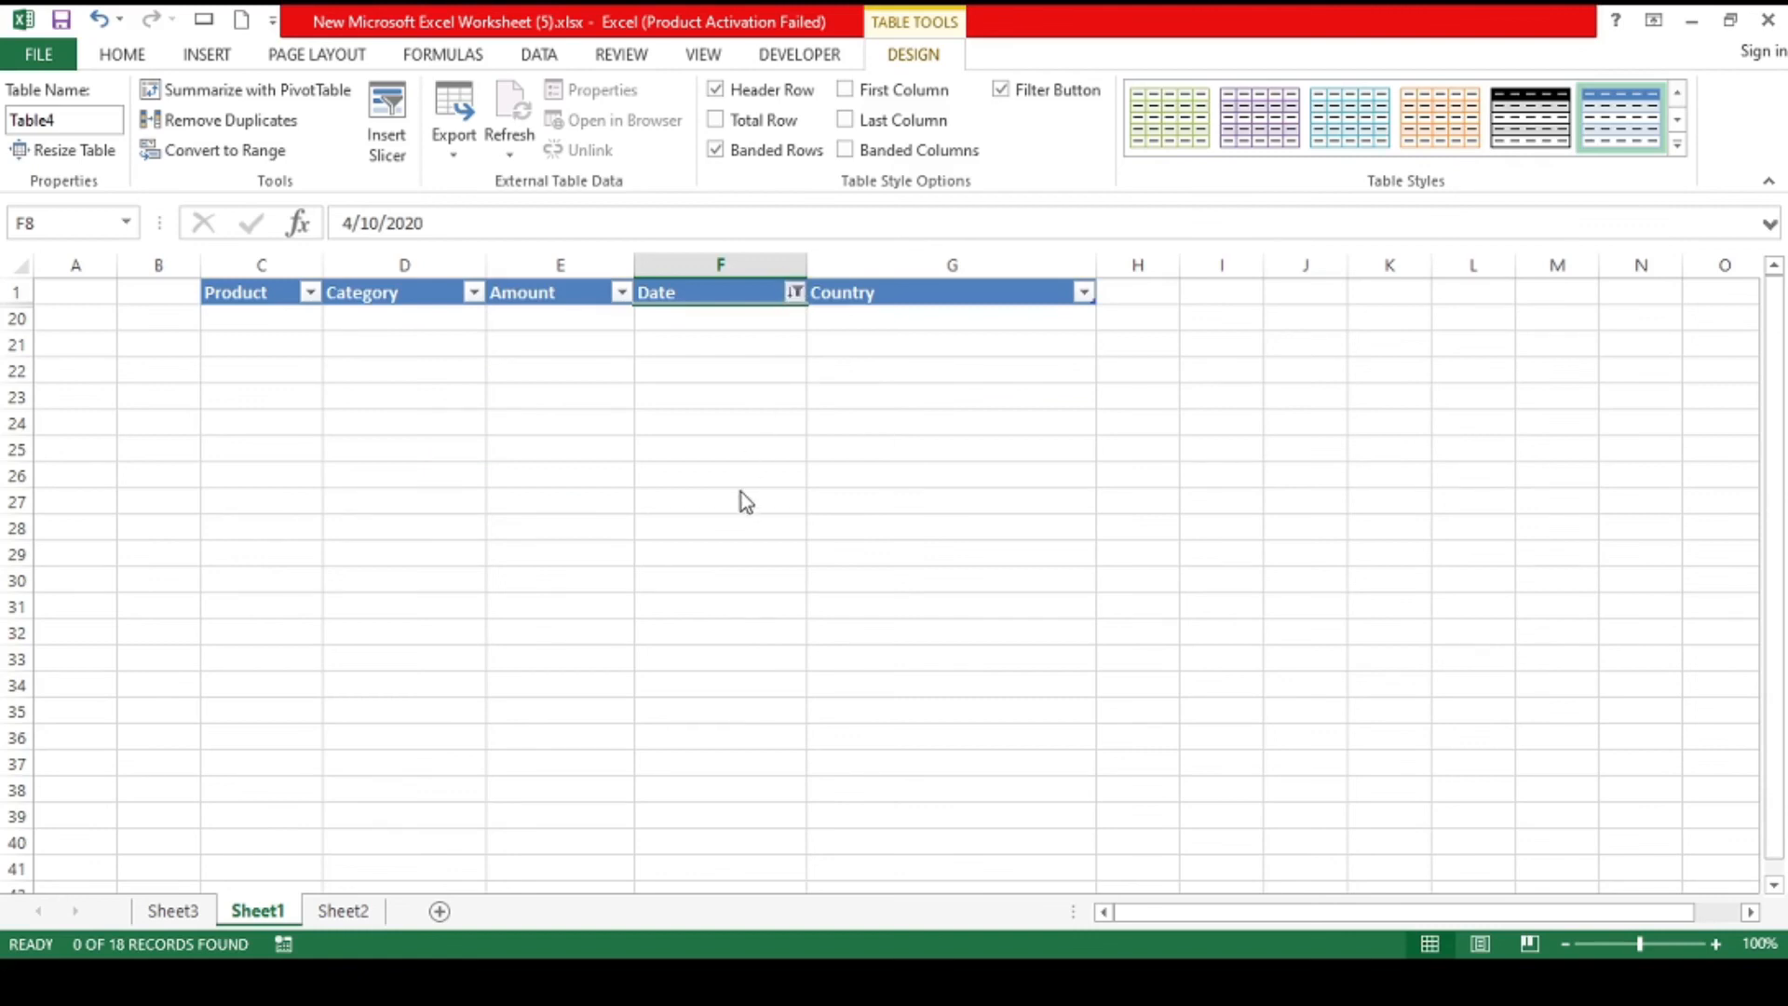
left_click(860, 552)
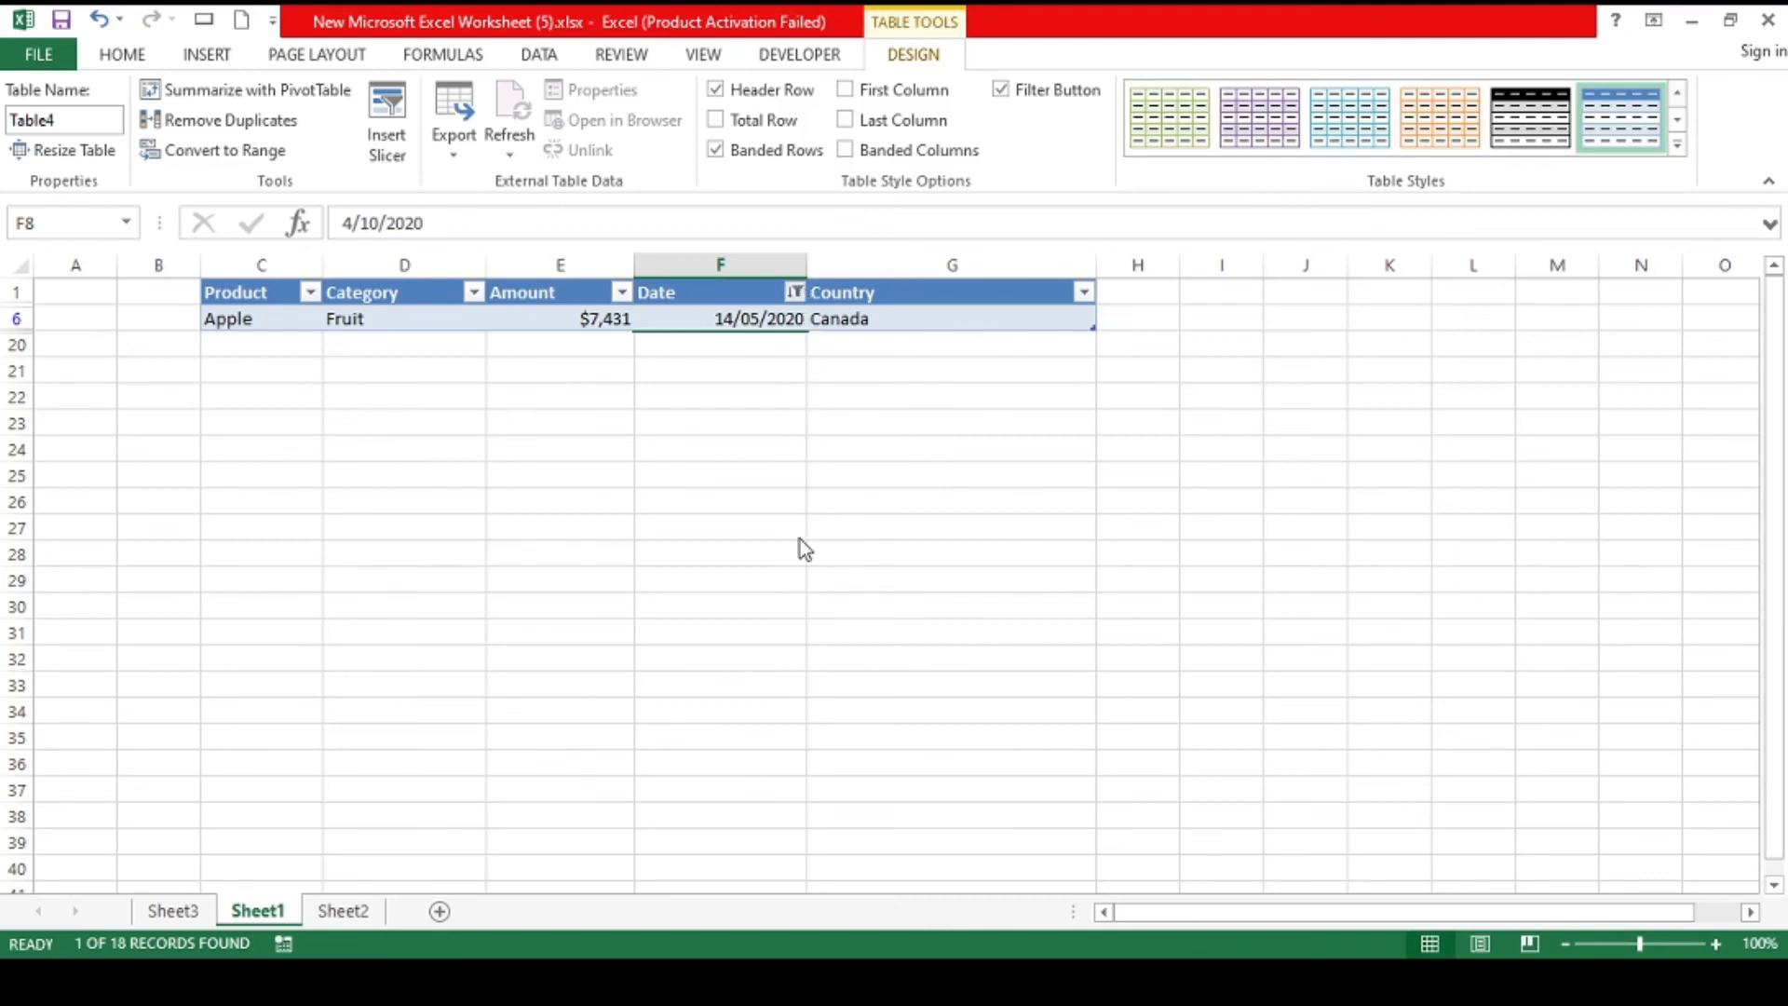
left_click(723, 432)
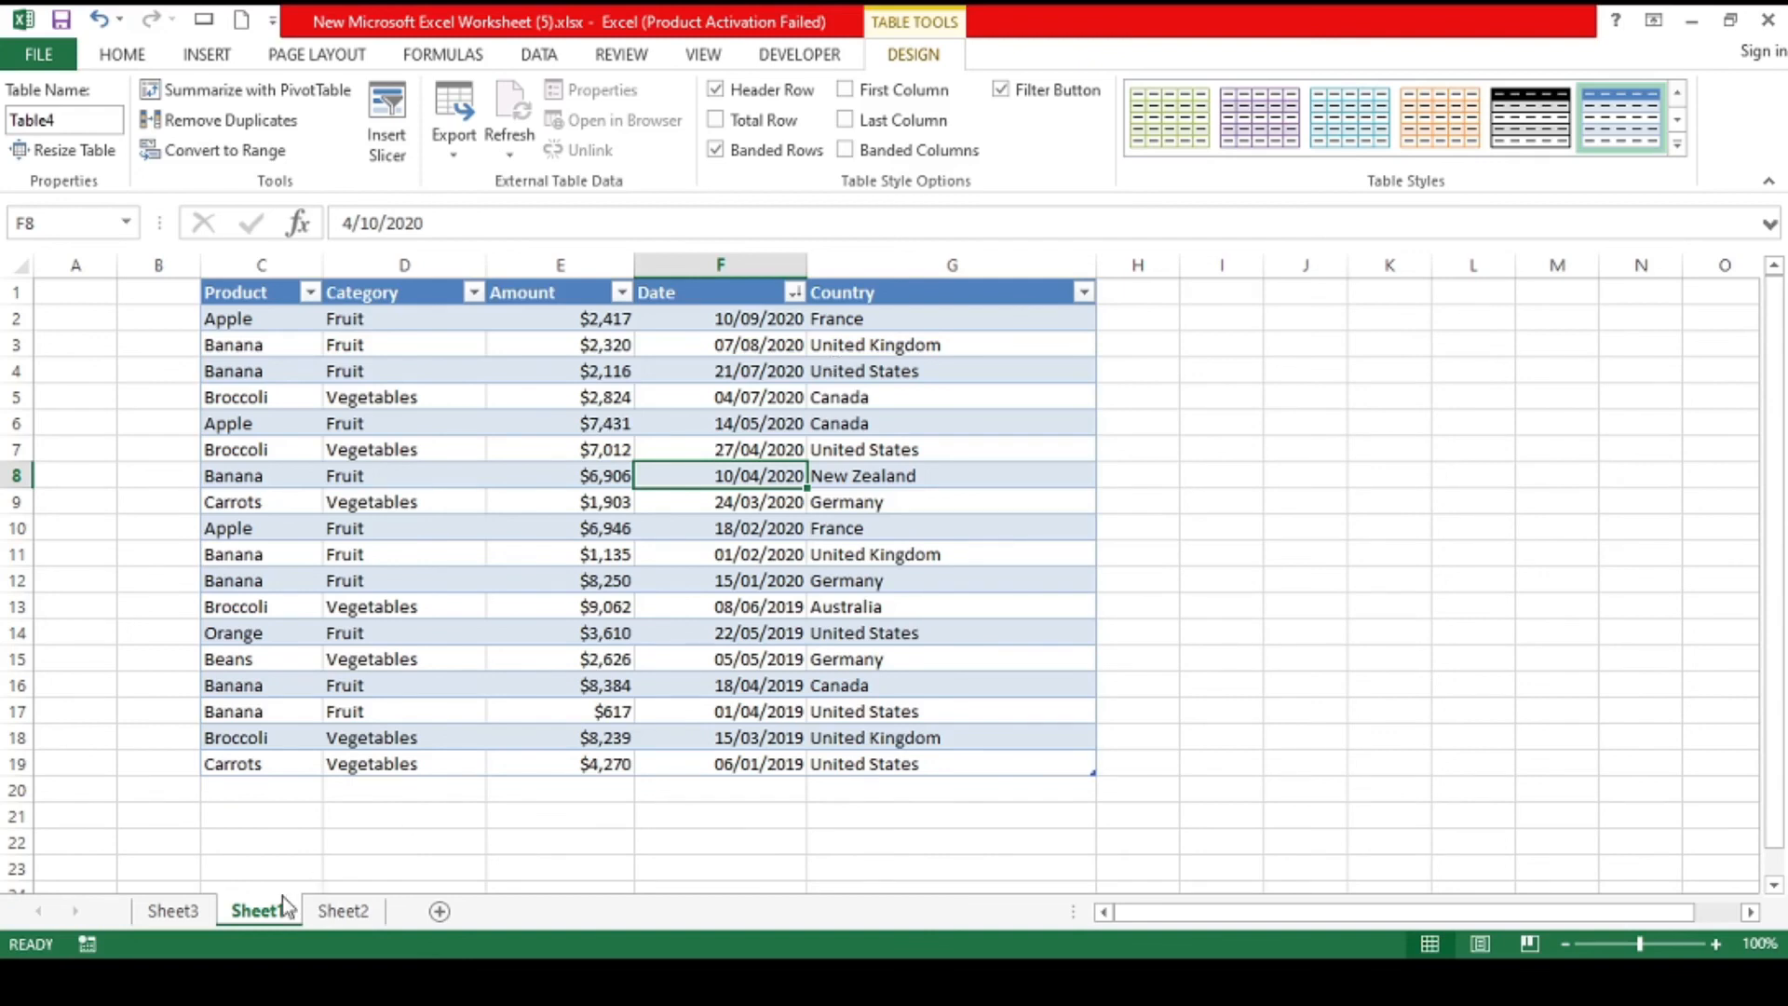
left_click(182, 913)
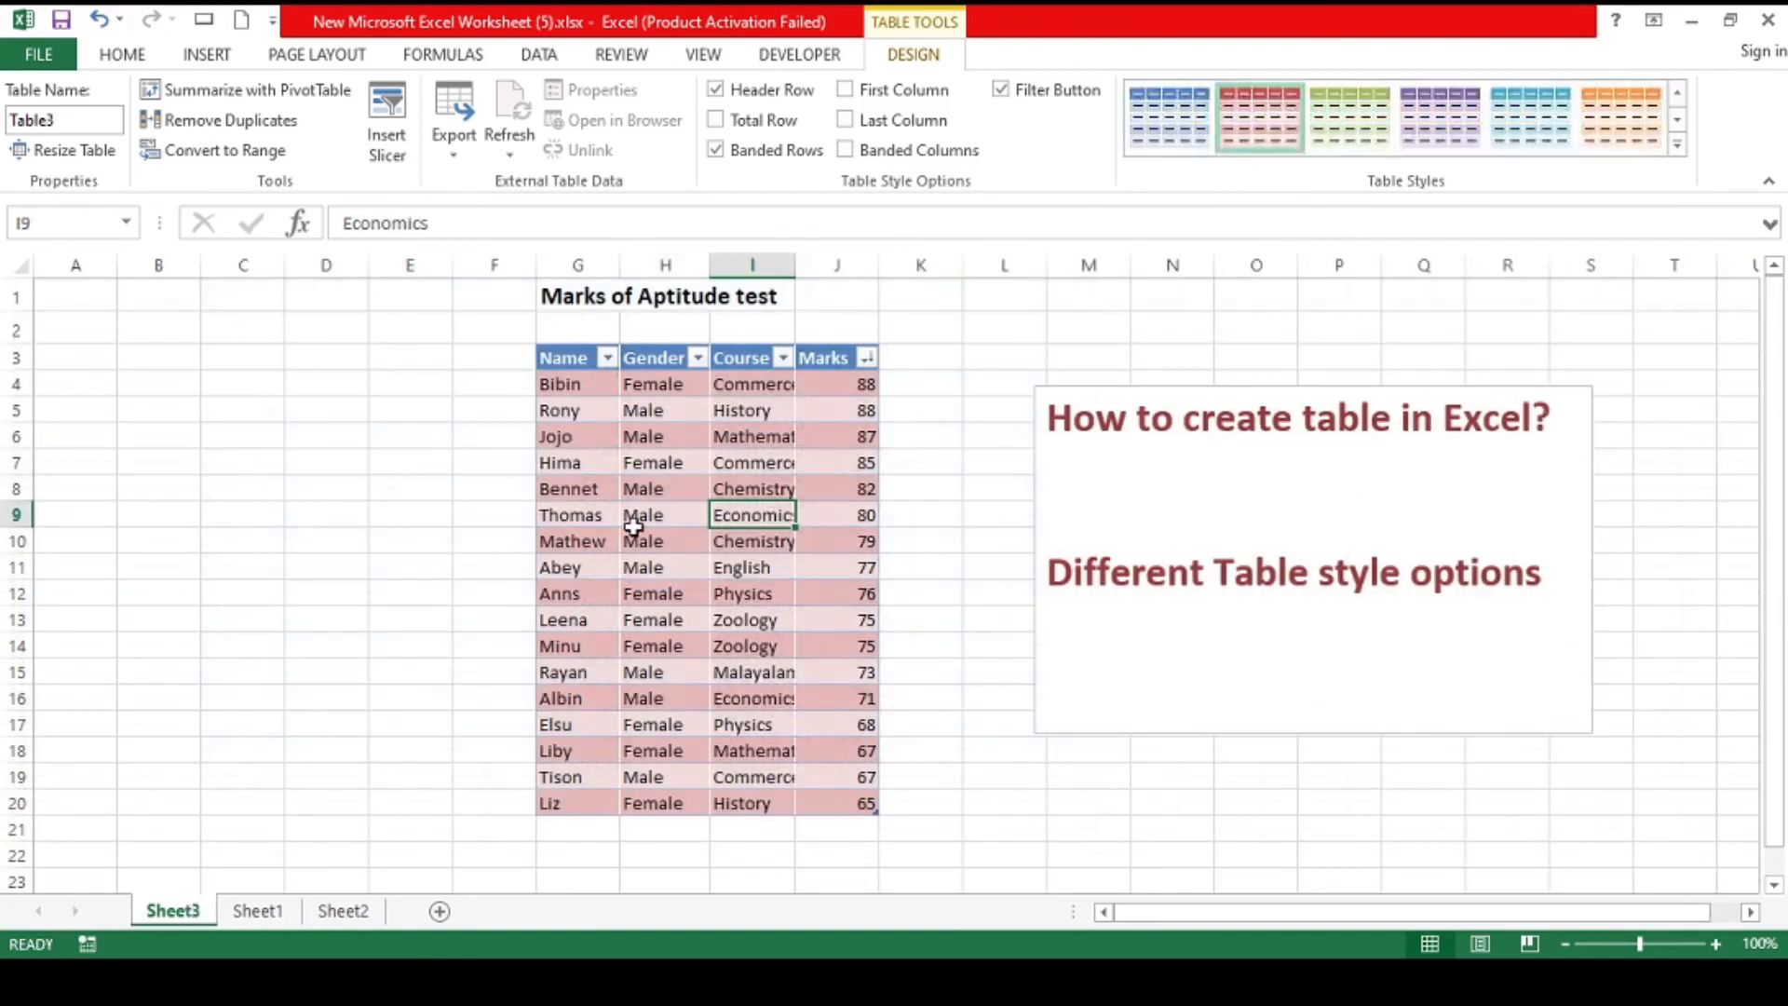